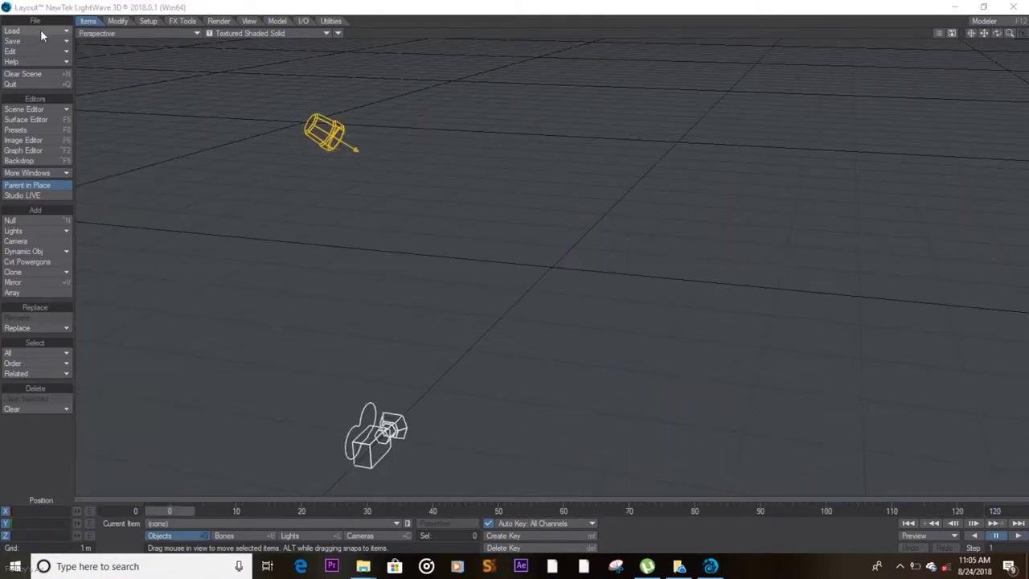
Step: Open the Load menu under File in the left toolbar of the empty scene
click(36, 32)
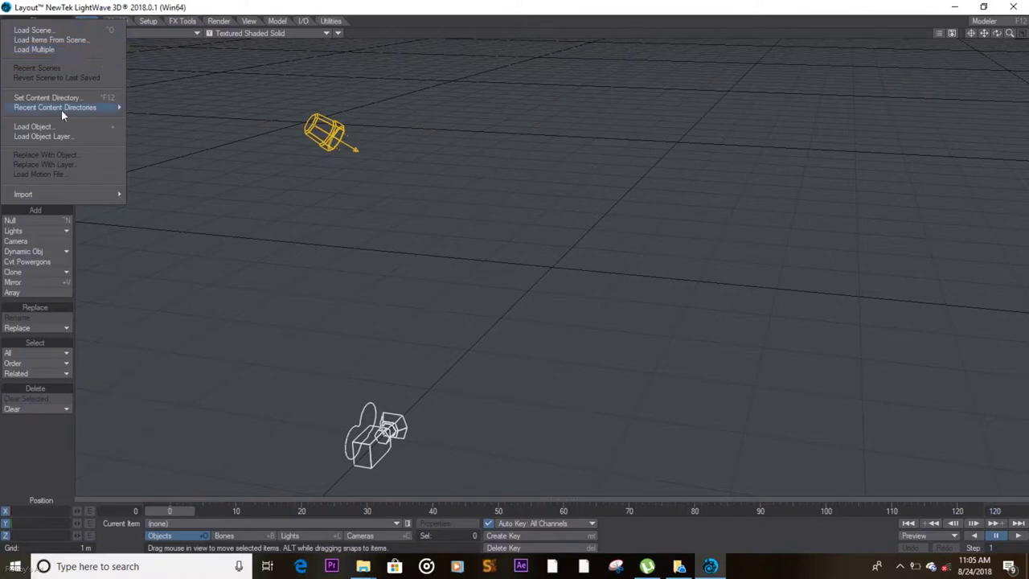
Step: Load the Fish.lwo object from the Documents folder
click(37, 126)
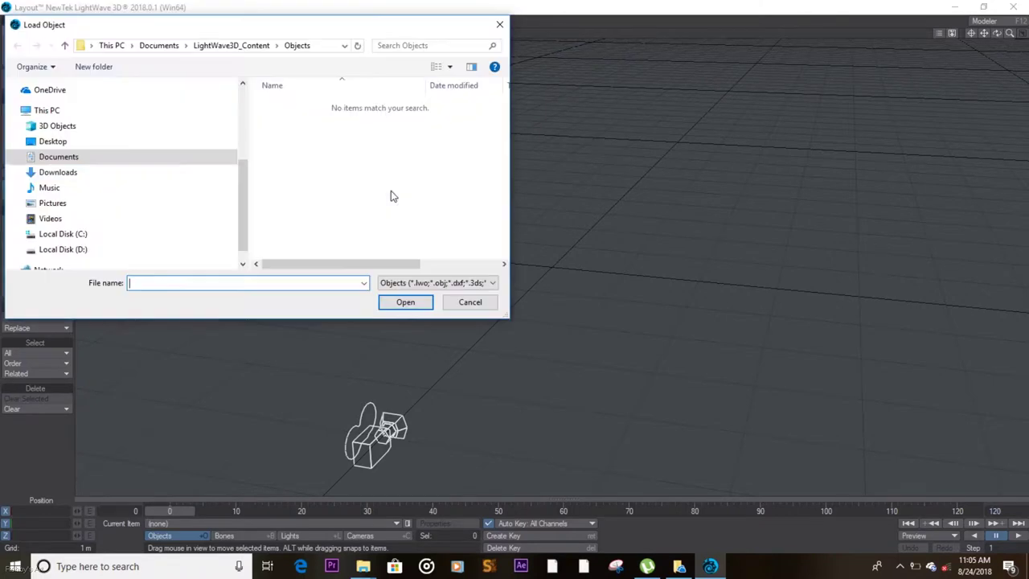
click(112, 159)
drag(500, 119, 500, 165)
double_click(339, 145)
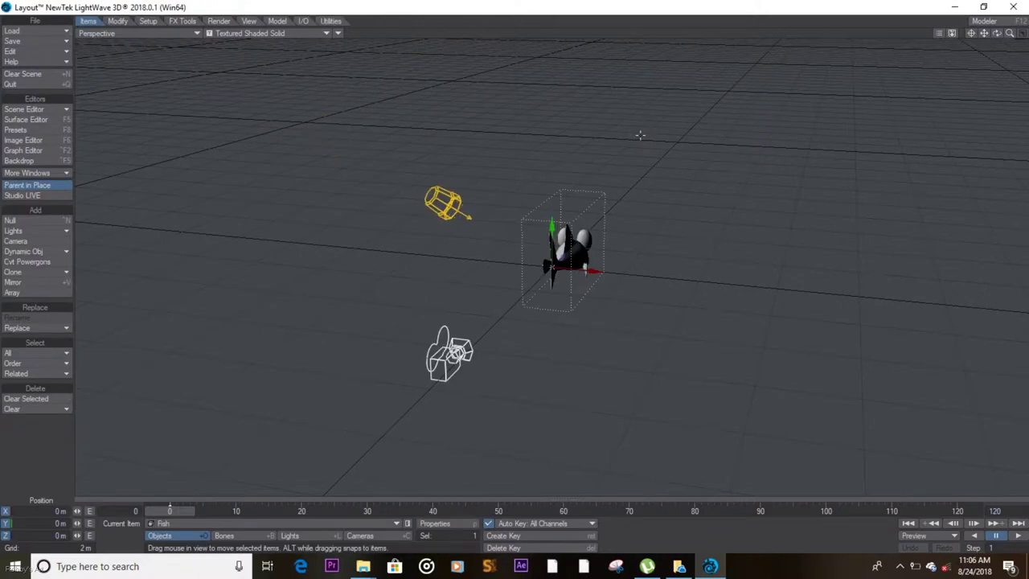
Step: View the fish from the Right (ZY) side, zoomed in, with the headlight on
drag(996, 33, 141, 6)
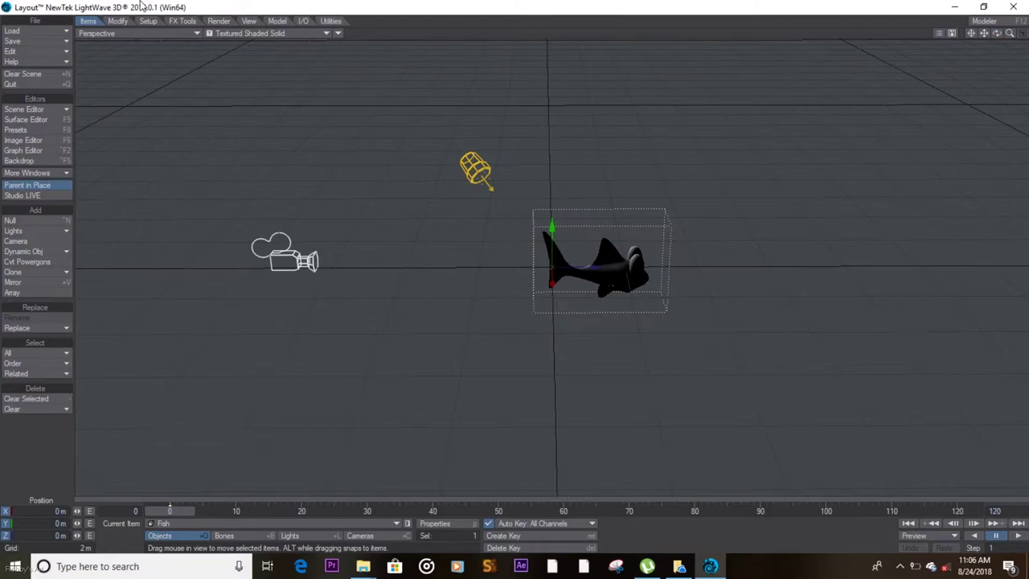
click(181, 34)
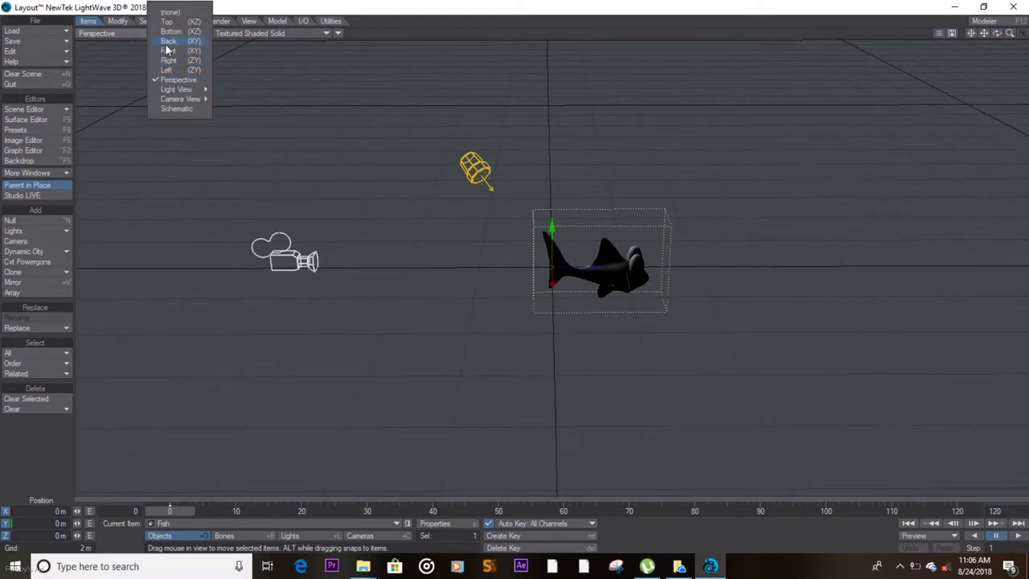
click(168, 60)
drag(1009, 33, 337, 33)
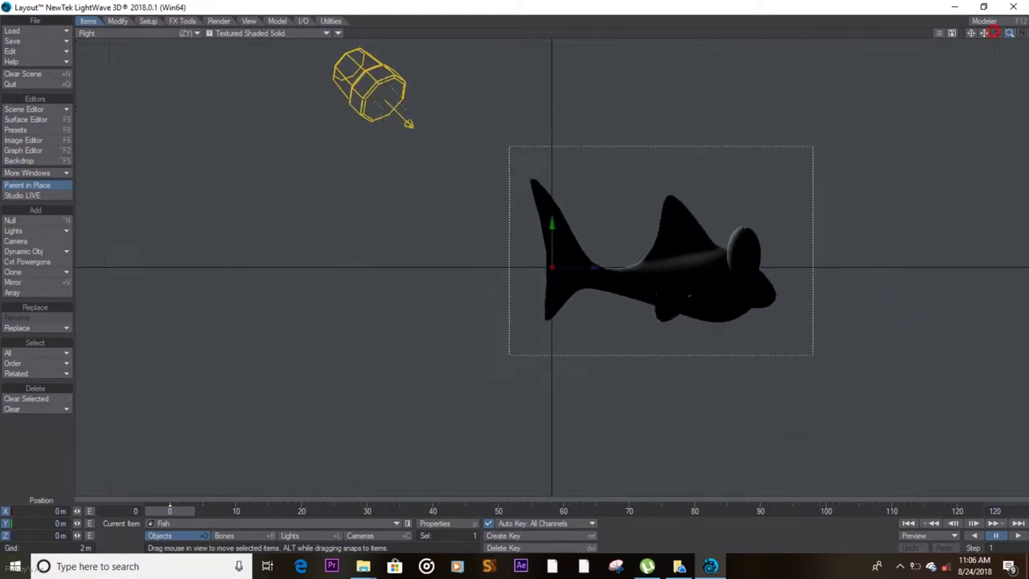
click(338, 33)
click(312, 73)
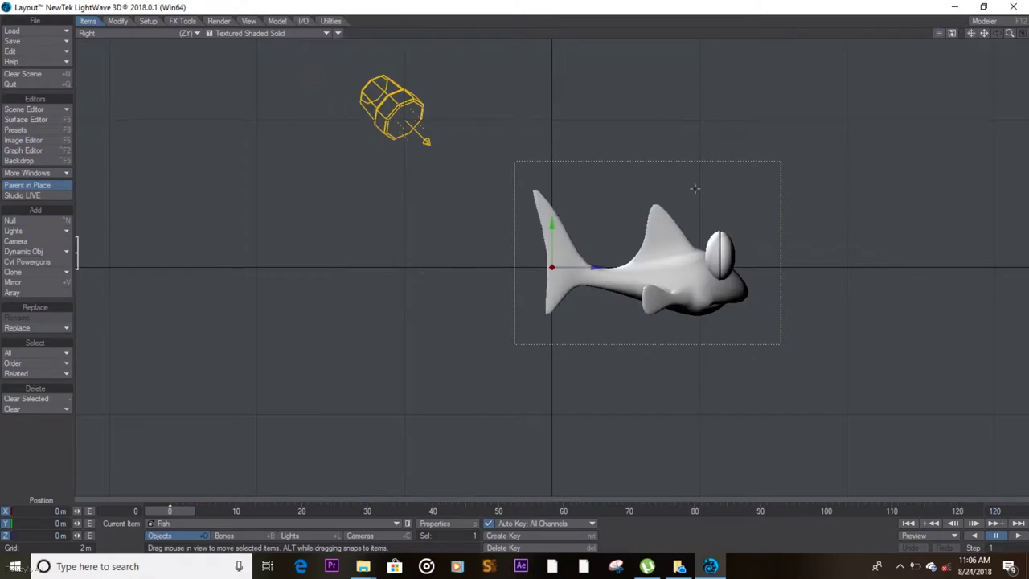
Step: In the Setup tab, add a bone named Master Bone to the fish
click(147, 20)
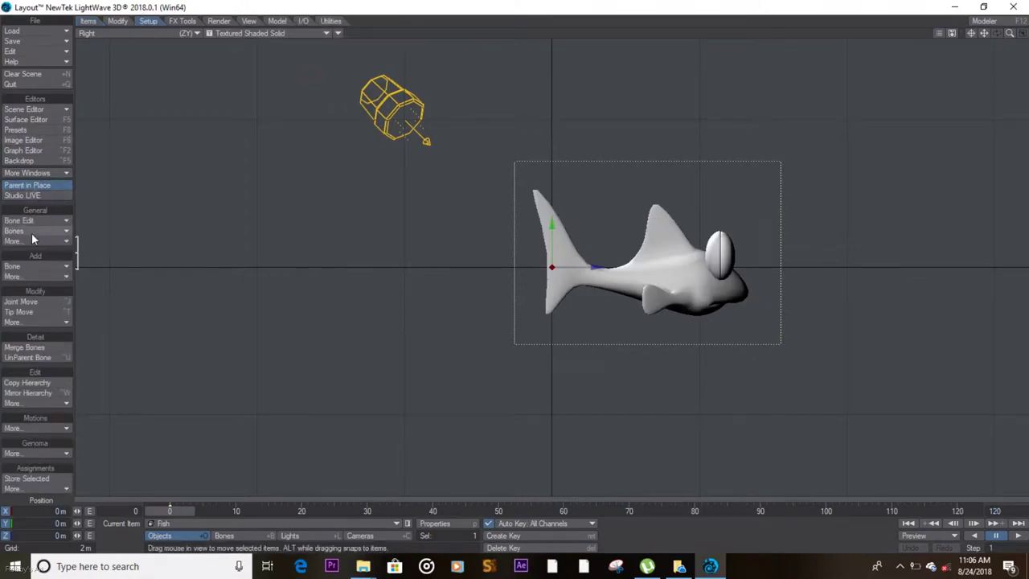
click(33, 266)
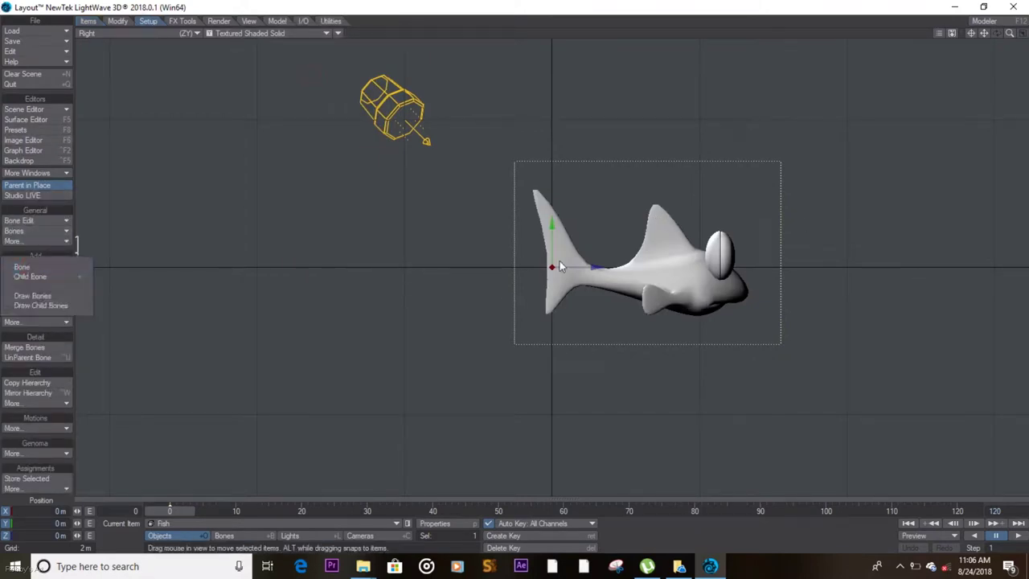
click(18, 266)
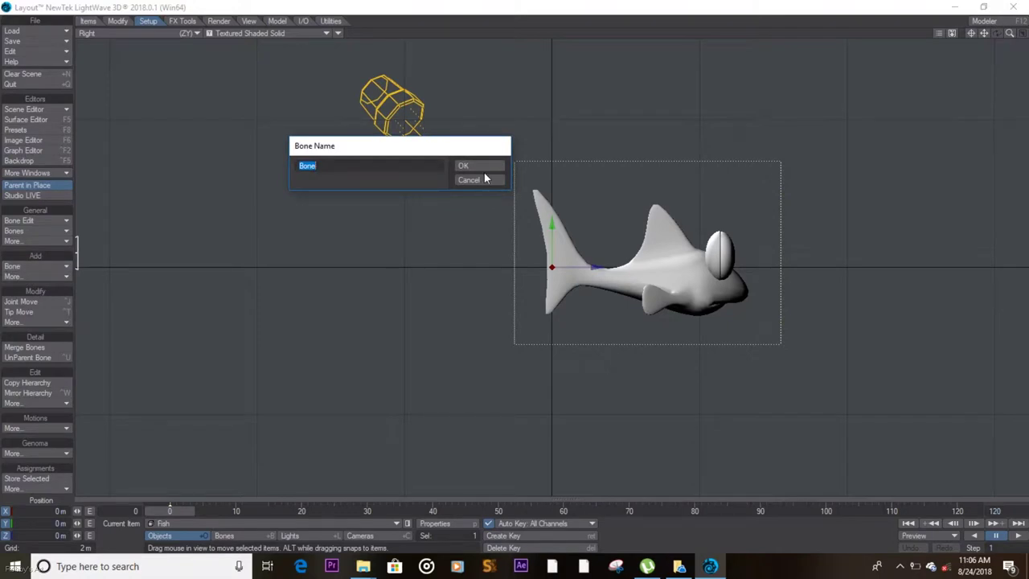
text(Master)
click(462, 166)
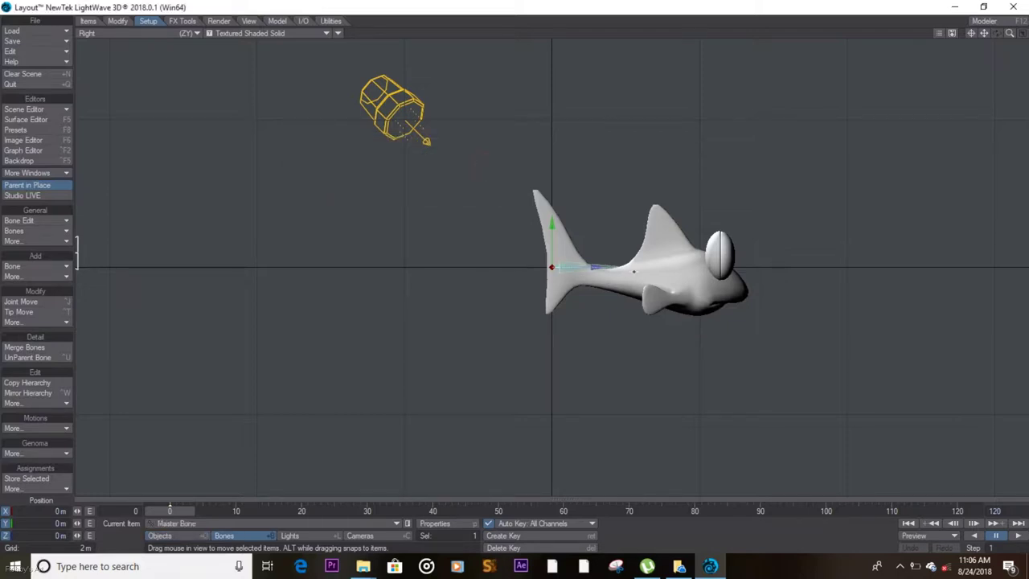
Step: Set the Master Bone's rest length to 286 mm, then add a second bone
click(438, 523)
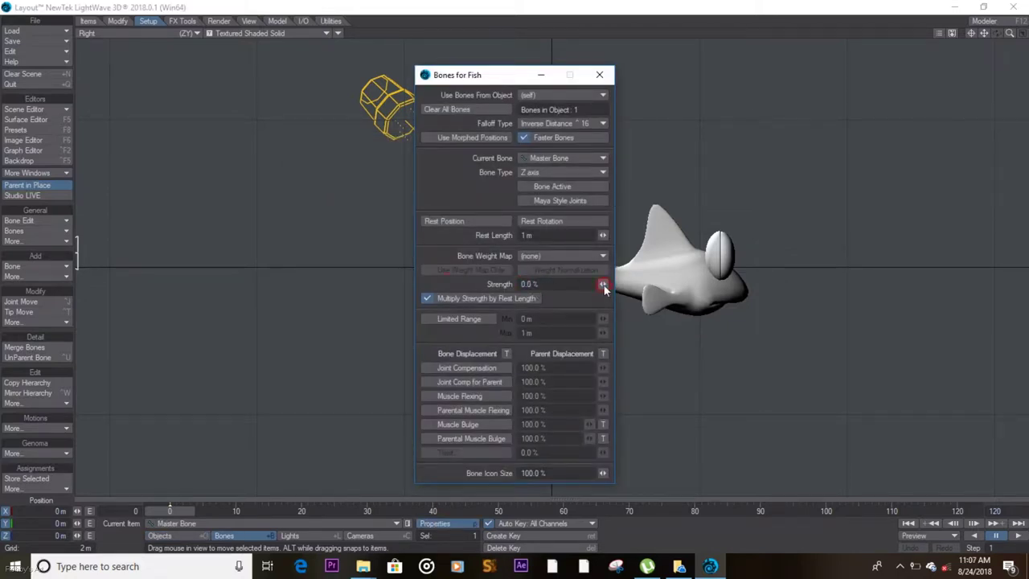
drag(507, 75, 317, 40)
drag(413, 199, 221, 162)
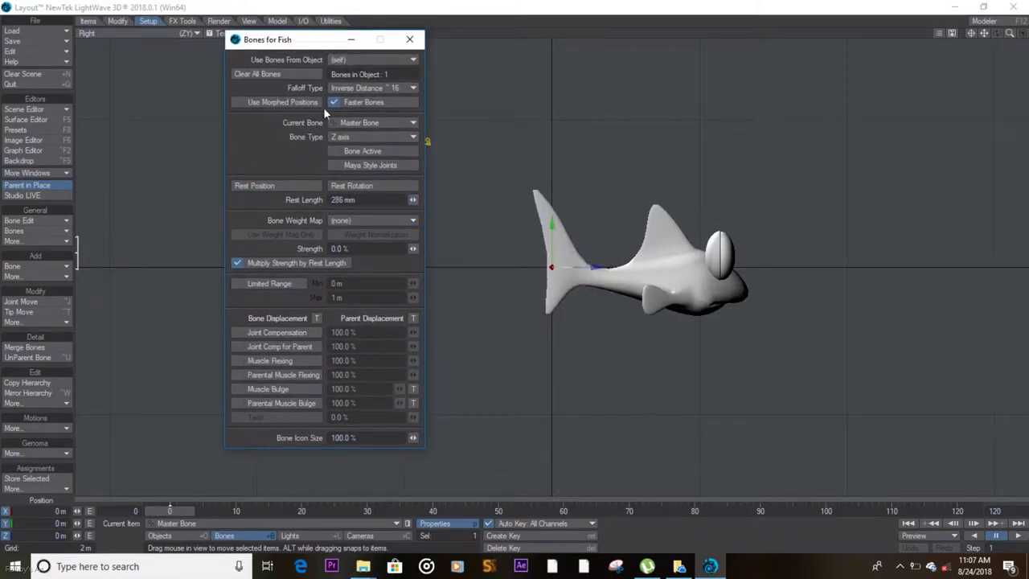
click(408, 41)
click(25, 266)
click(31, 273)
Step: Place the new bone at the fish's tail and stretch it along the body
click(475, 167)
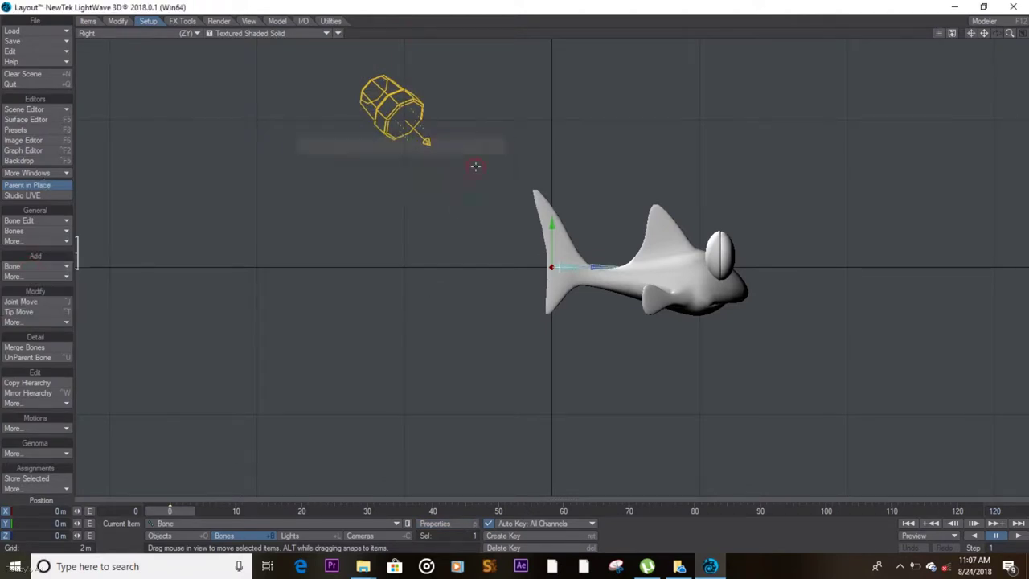
drag(549, 237, 547, 230)
drag(587, 273, 591, 273)
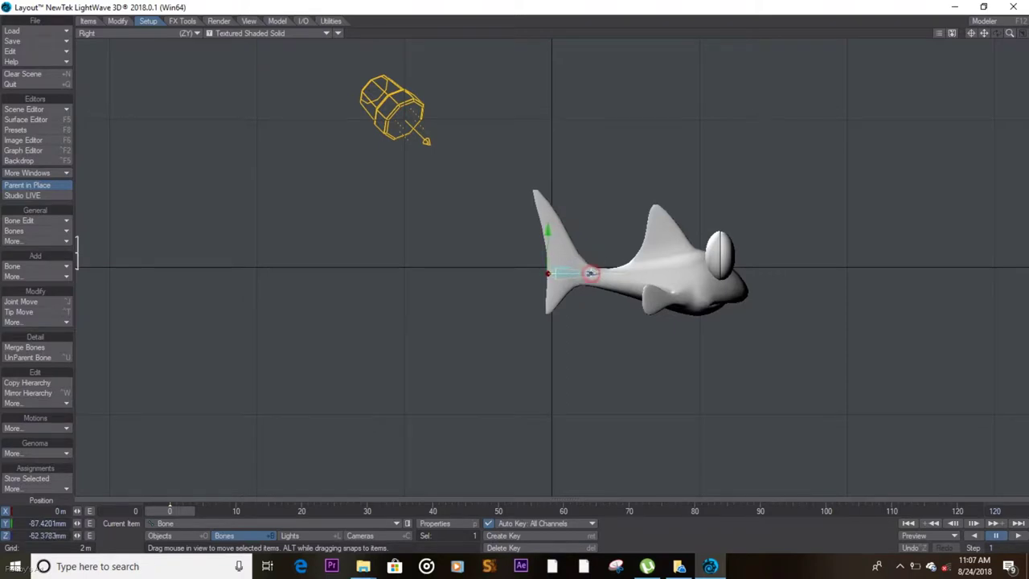
Step: Add two child bones toward the head and select all three bones
key(equal)
click(471, 168)
key(equal)
click(473, 166)
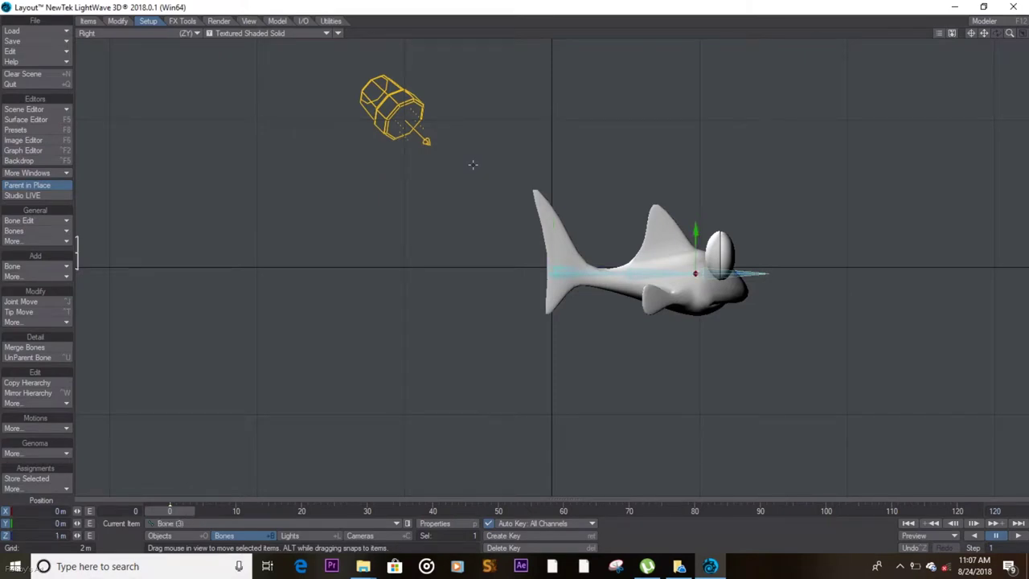
shift+click(631, 275)
shift+click(550, 273)
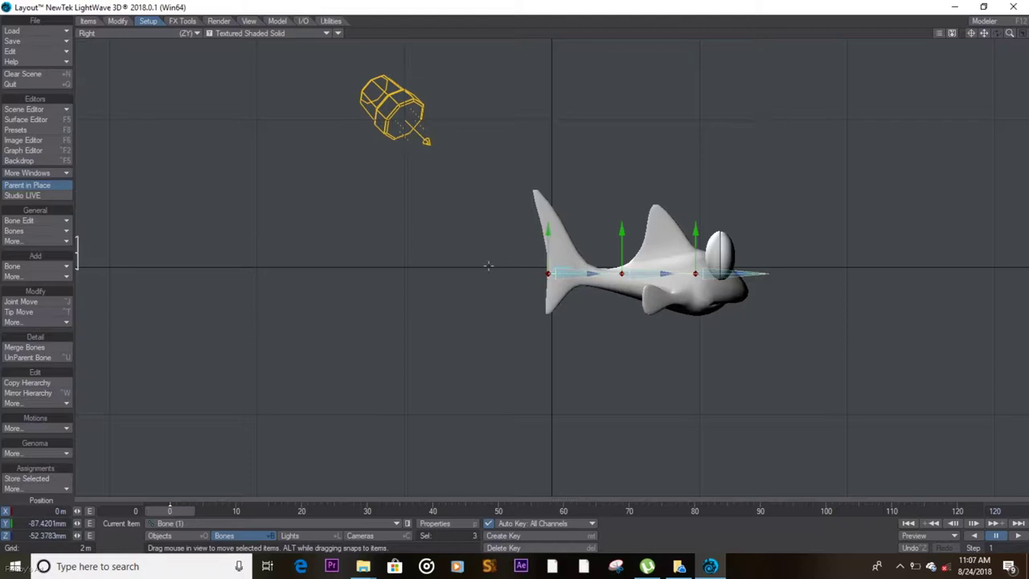
click(33, 277)
mouse_move(65, 276)
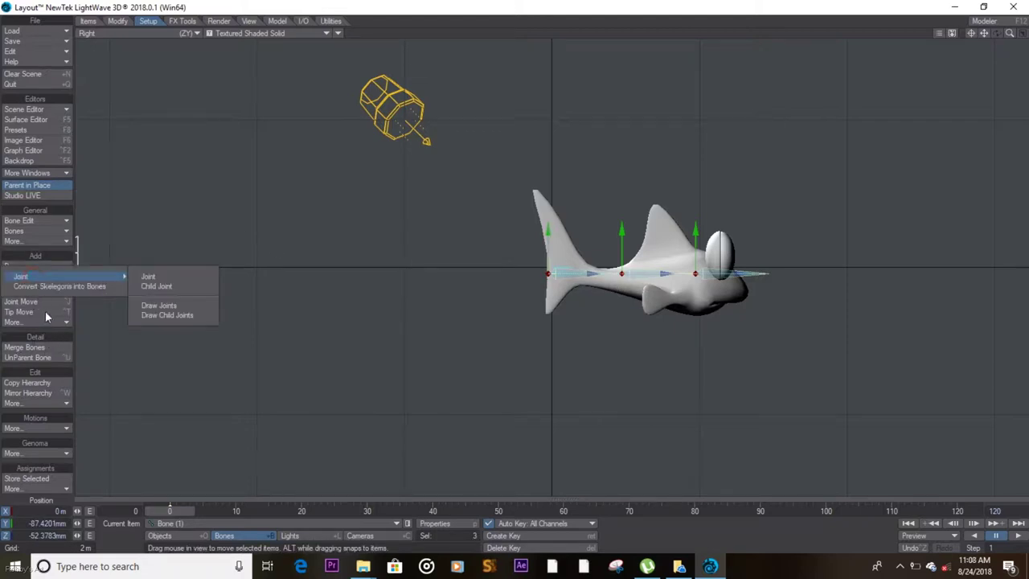
click(44, 322)
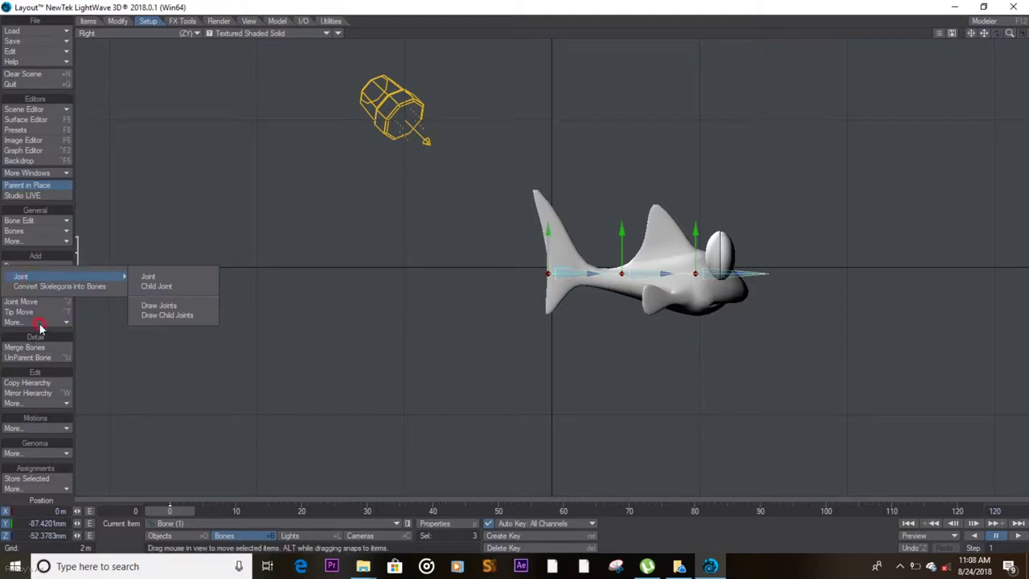
click(37, 241)
click(27, 243)
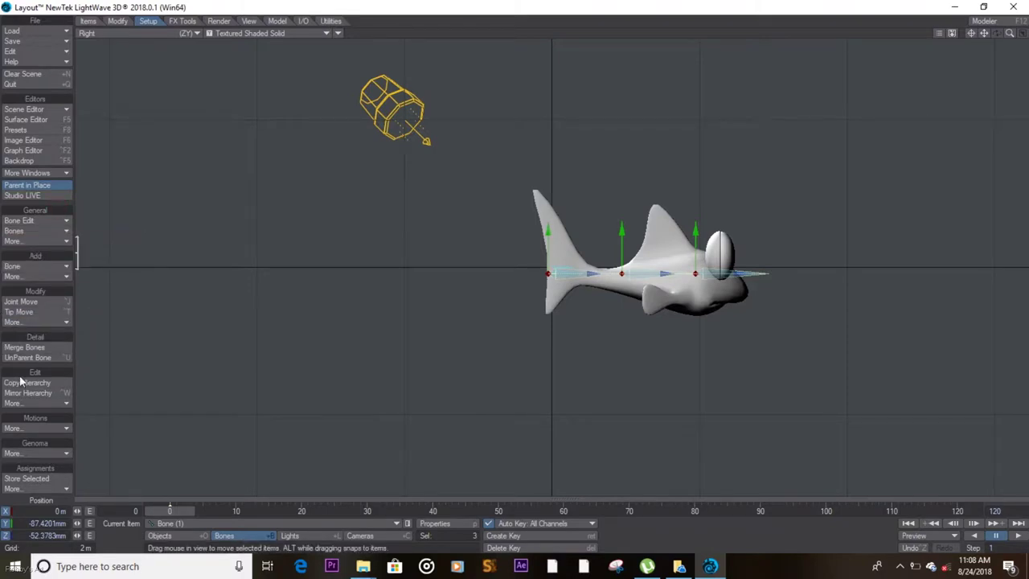
click(49, 276)
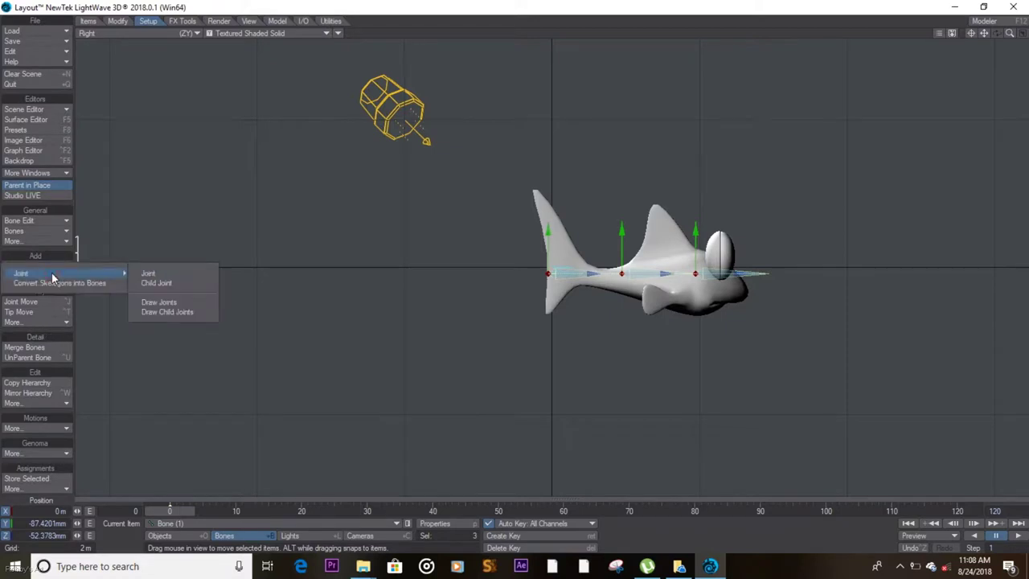
click(57, 223)
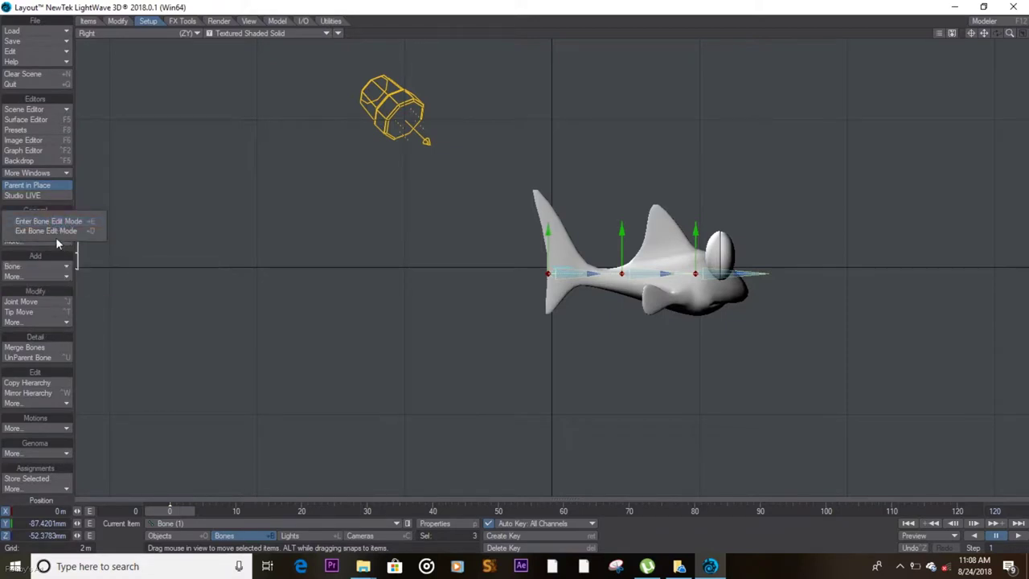
click(55, 243)
click(48, 230)
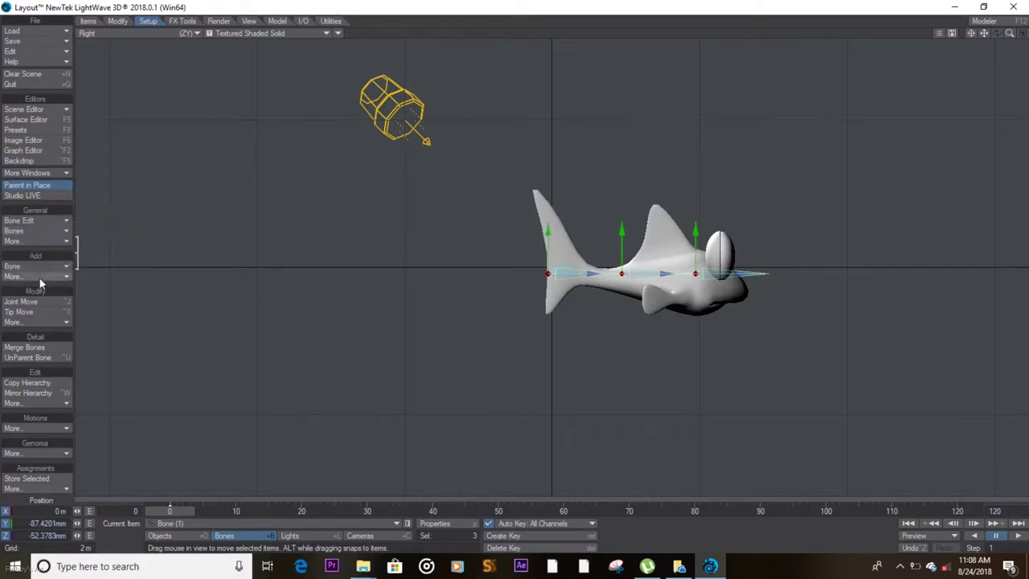
click(40, 276)
click(80, 320)
click(48, 322)
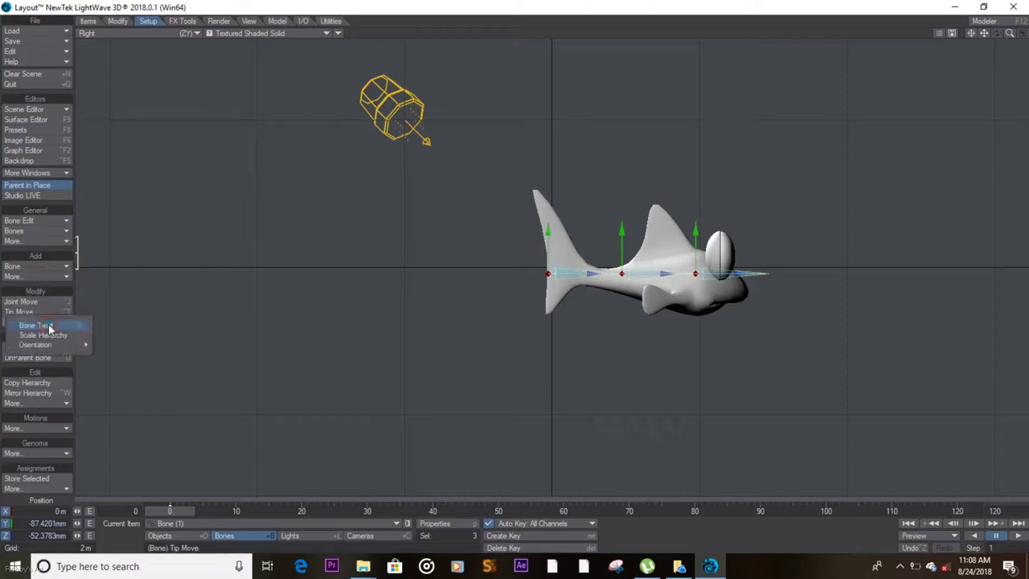
click(44, 427)
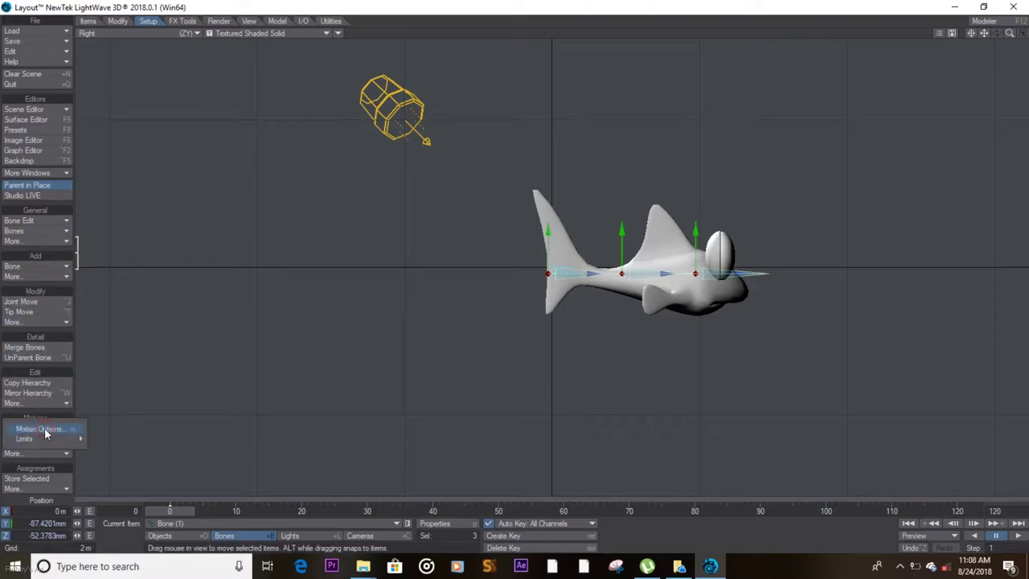
click(35, 490)
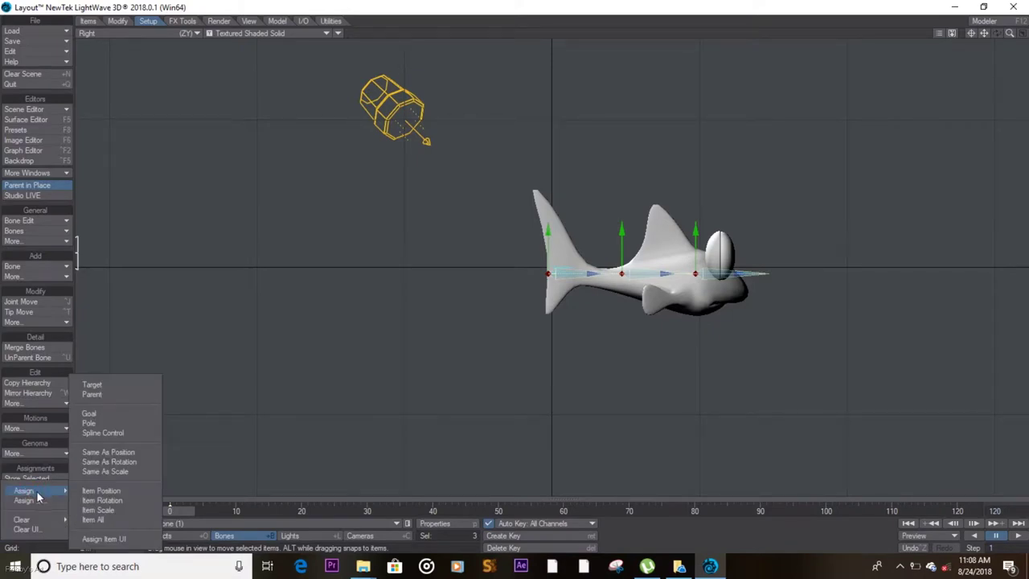
click(34, 189)
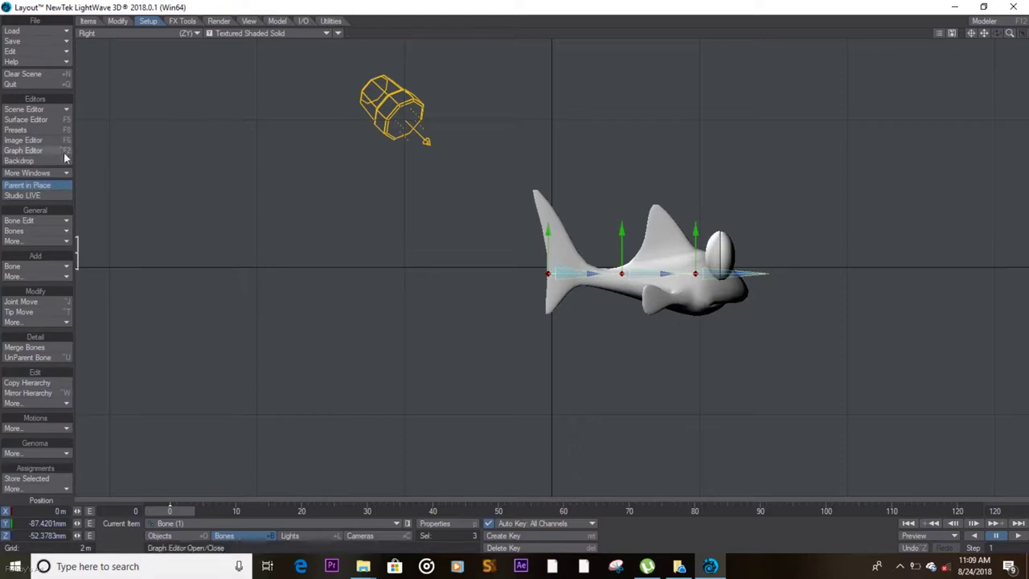
click(45, 233)
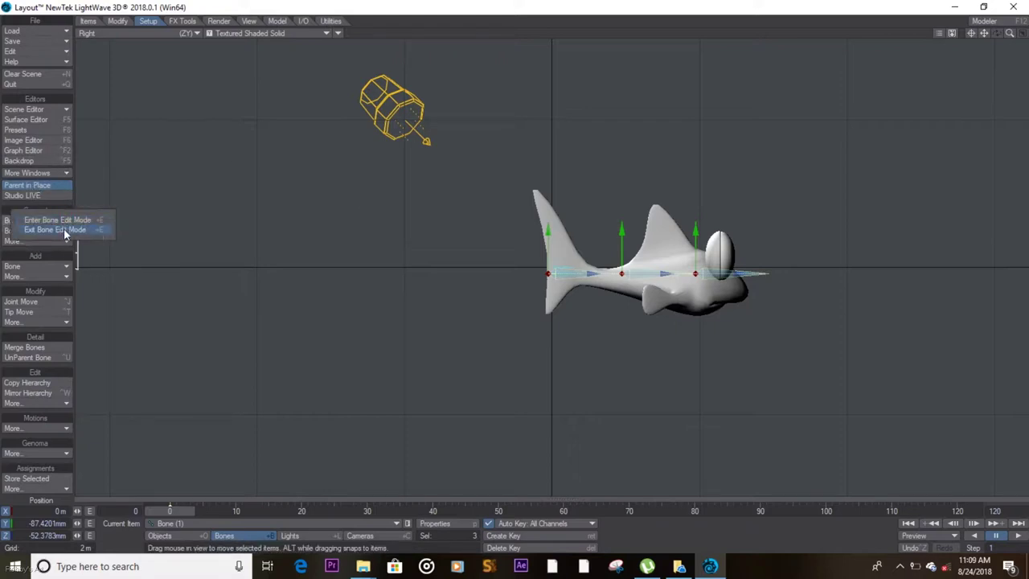
click(64, 224)
key(Return)
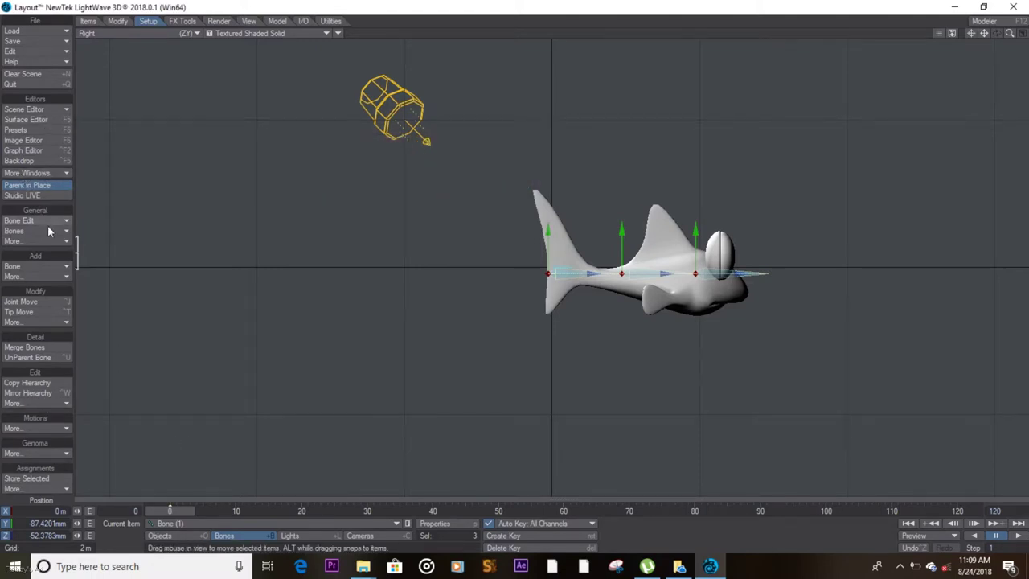
click(46, 321)
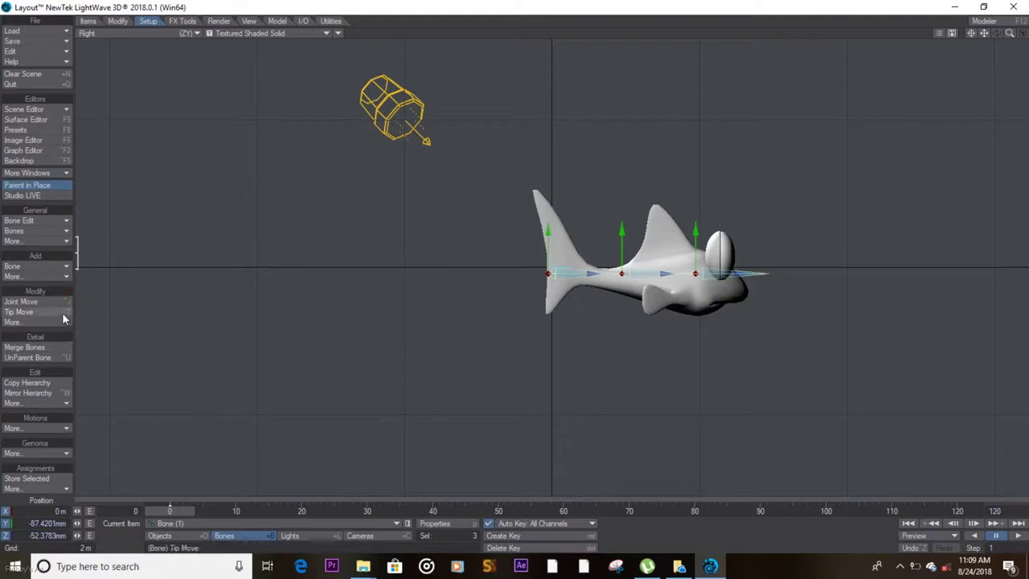
click(46, 403)
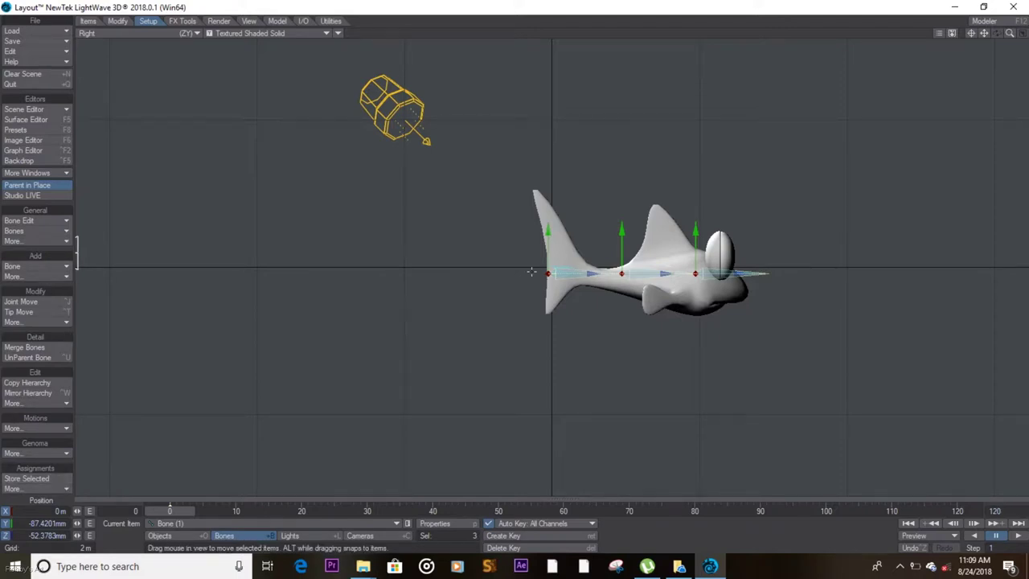
click(32, 31)
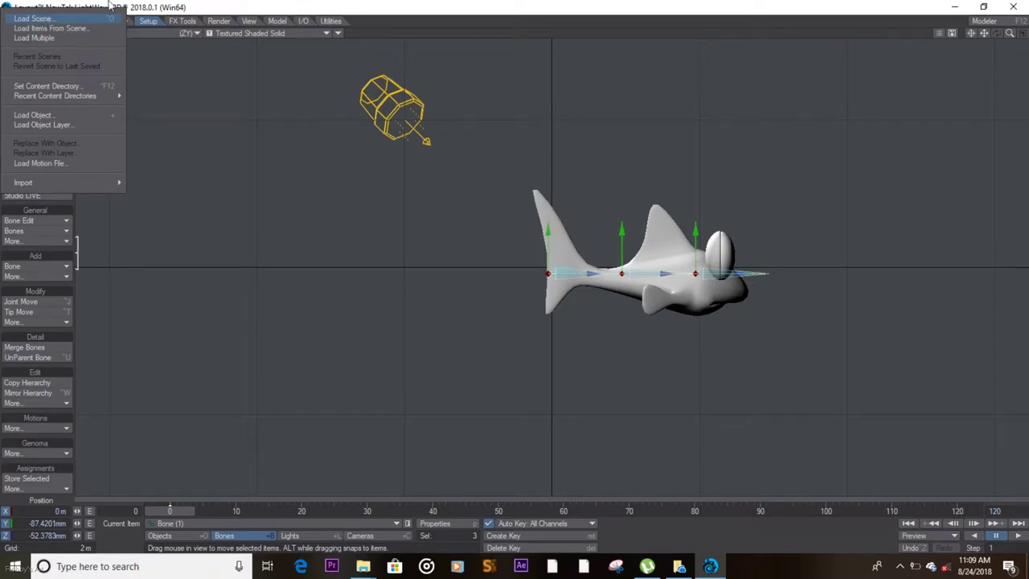
Step: Turn on Parent in Place and set the bone's rest length to 555 mm
click(26, 185)
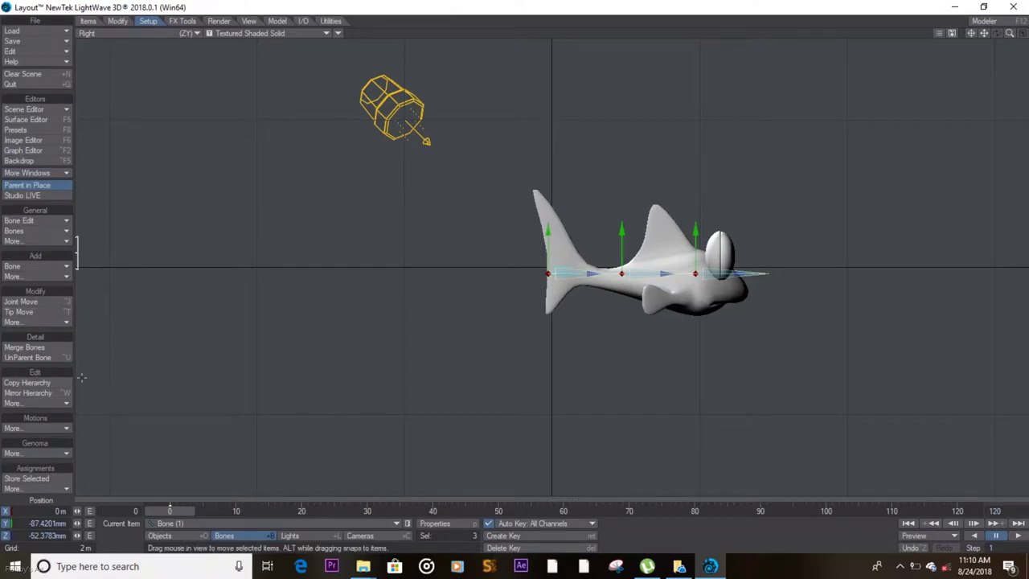
key(m)
click(602, 108)
key(p)
drag(412, 200, 239, 209)
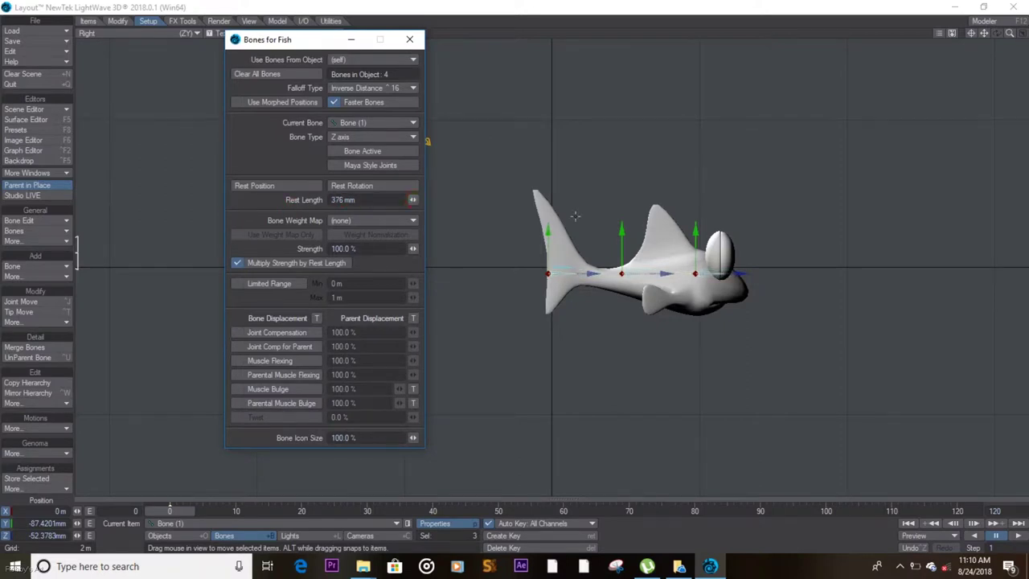
Step: Nudge the first bone up and slide the second and third bones toward the tail
drag(575, 215, 601, 197)
click(609, 235)
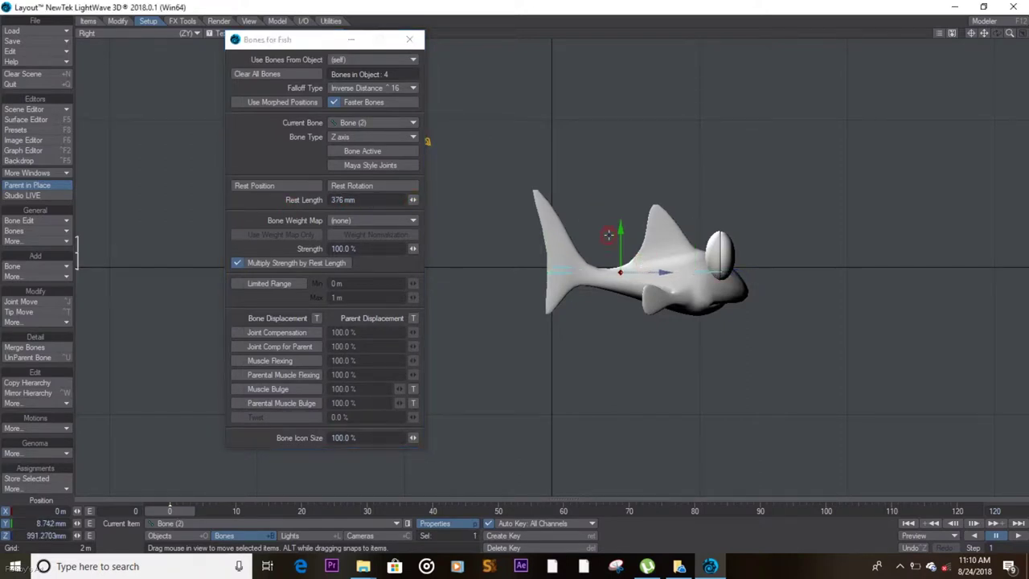
drag(663, 273, 620, 273)
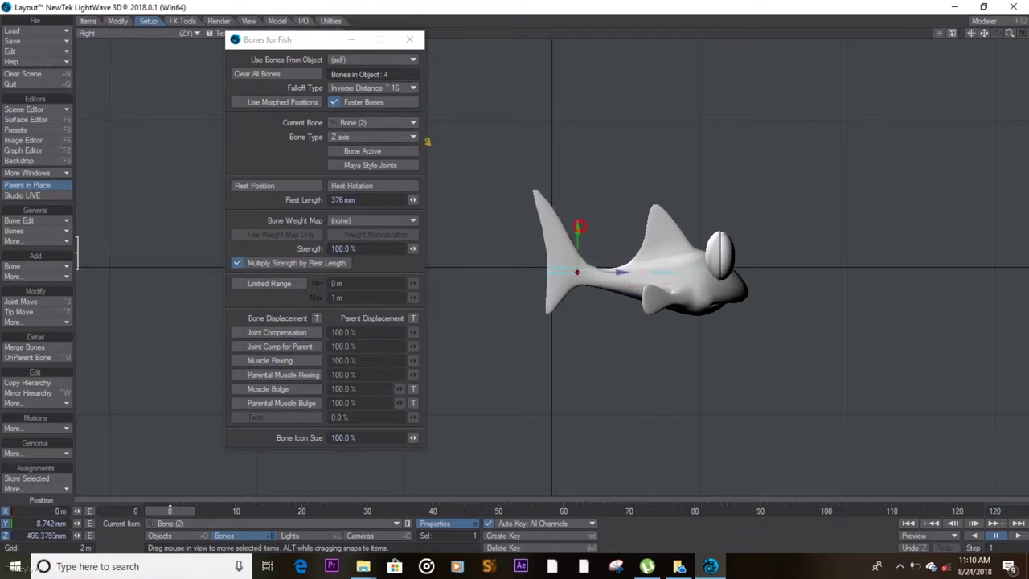
click(668, 279)
drag(642, 274, 637, 275)
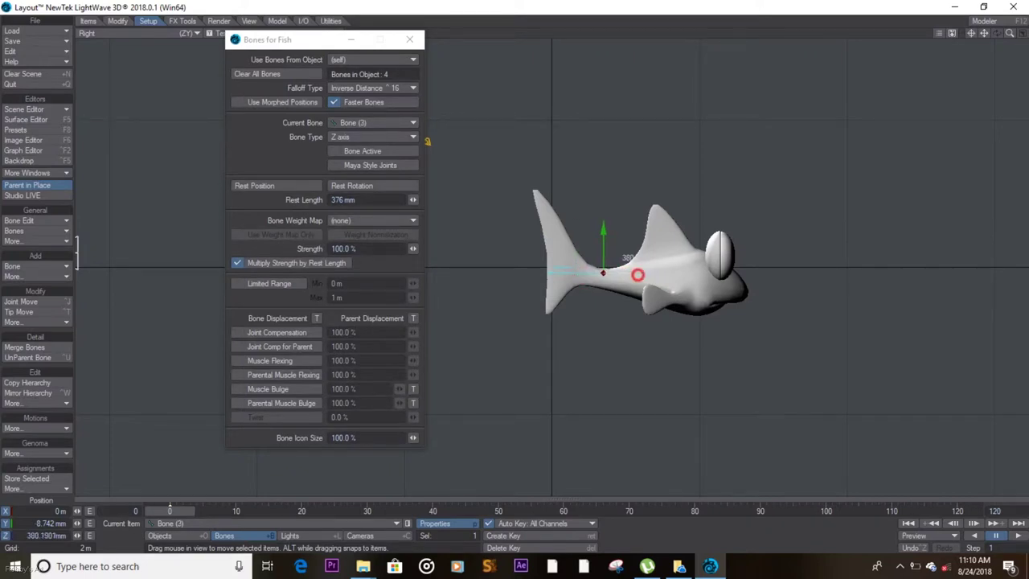
Step: Add child bones along the body until there are eight, then close Properties
key(equal)
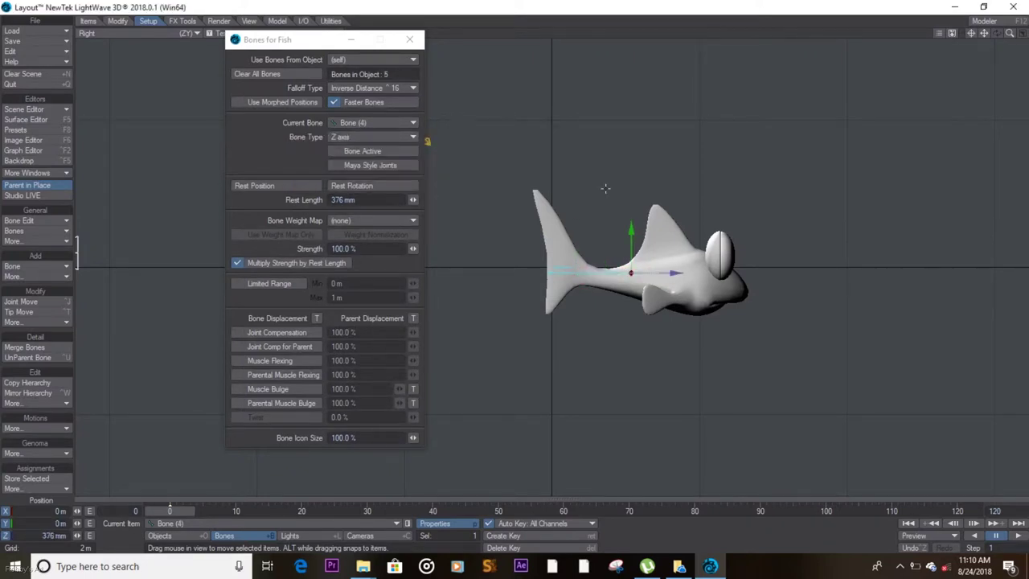
key(equal)
key(Return)
key(equal)
key(Return)
click(559, 265)
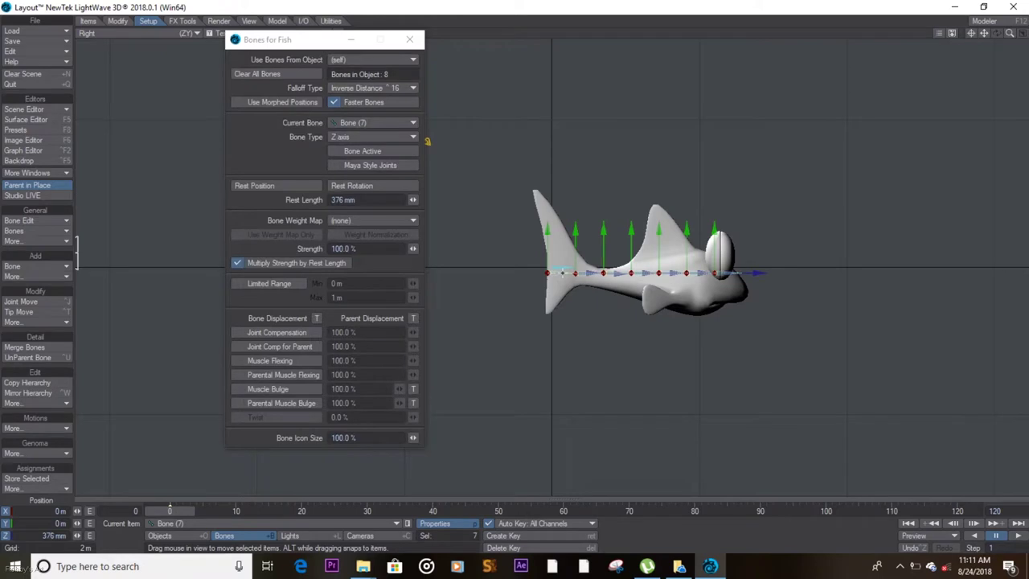
click(603, 271)
click(409, 39)
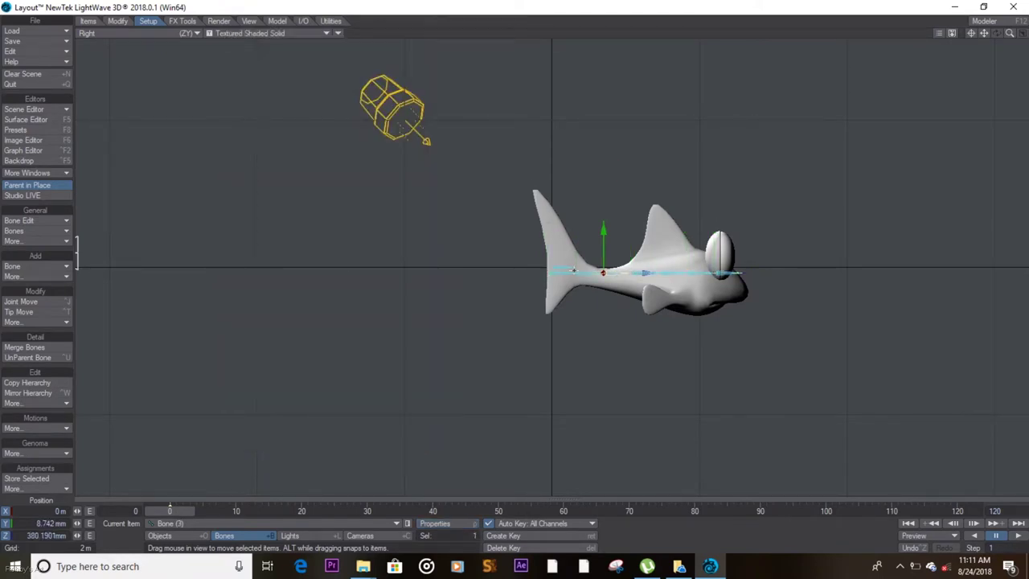
Step: Rotate all bones to test the bend, undo it, and select the Master Bone
click(560, 267)
key(y)
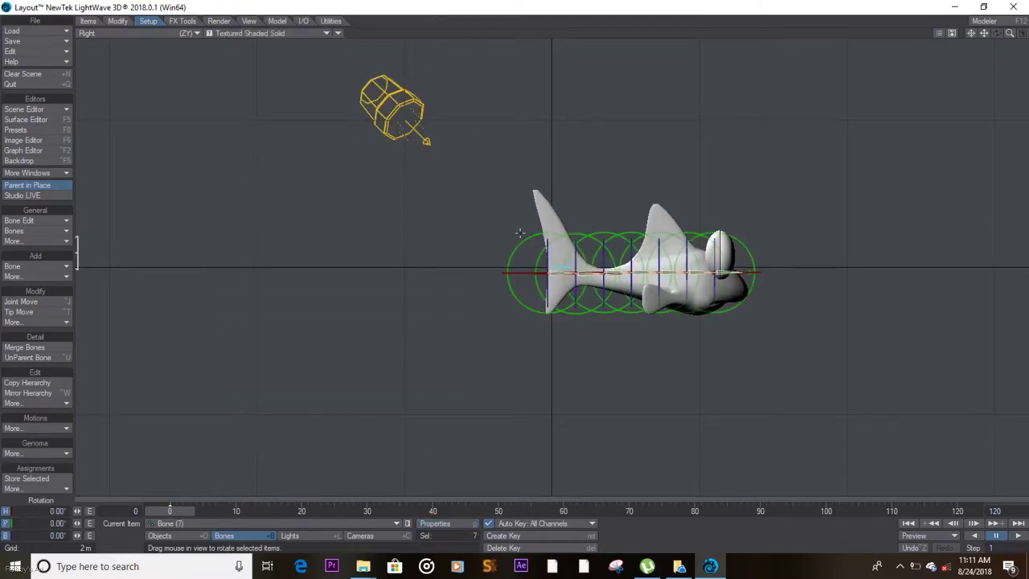
drag(520, 233, 522, 244)
key(ctrl+z)
click(581, 170)
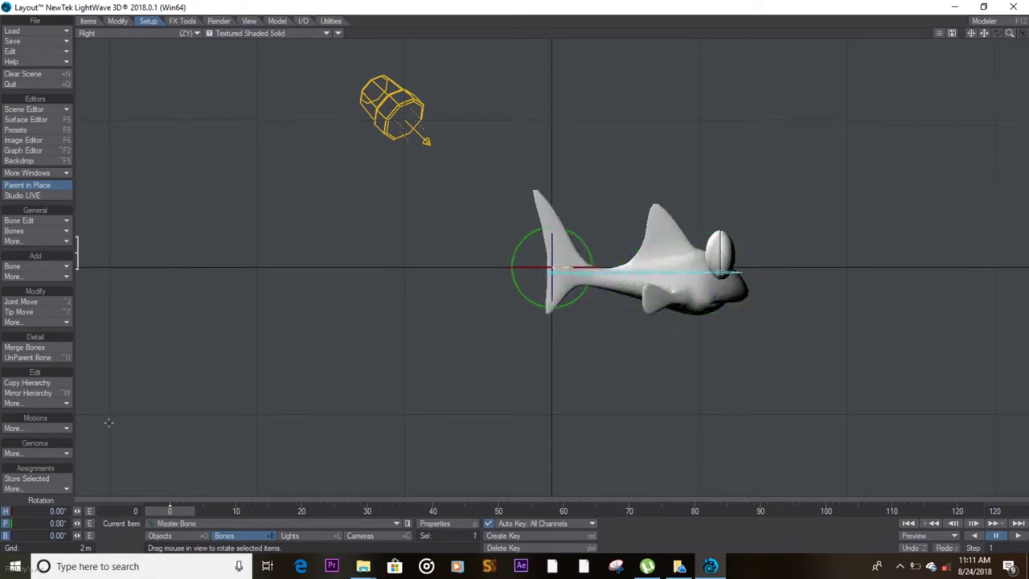
click(87, 20)
Step: Set up a new null named Spline Control with Box shape and 200 mm scale
click(26, 222)
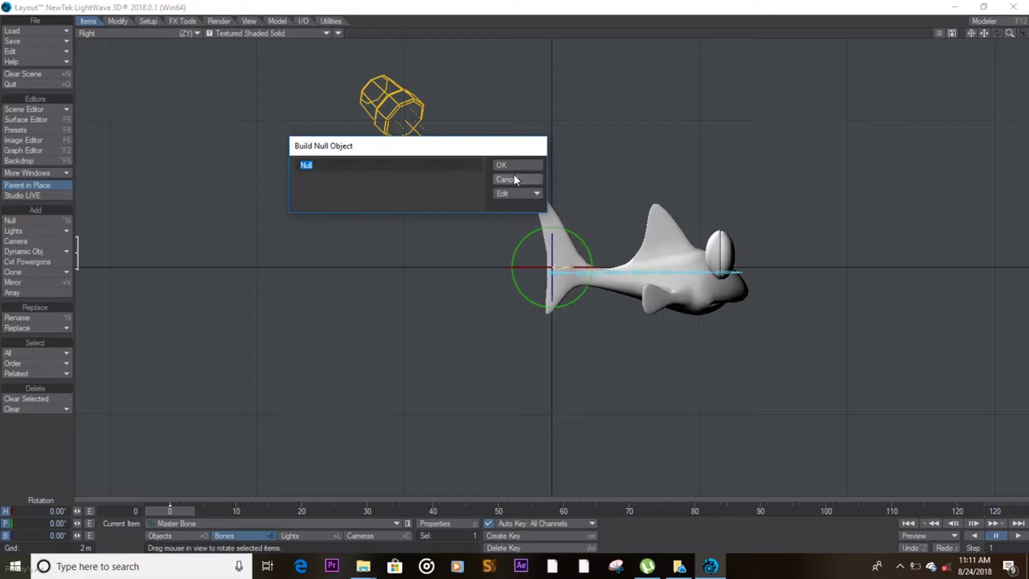
click(508, 194)
text(Spline)
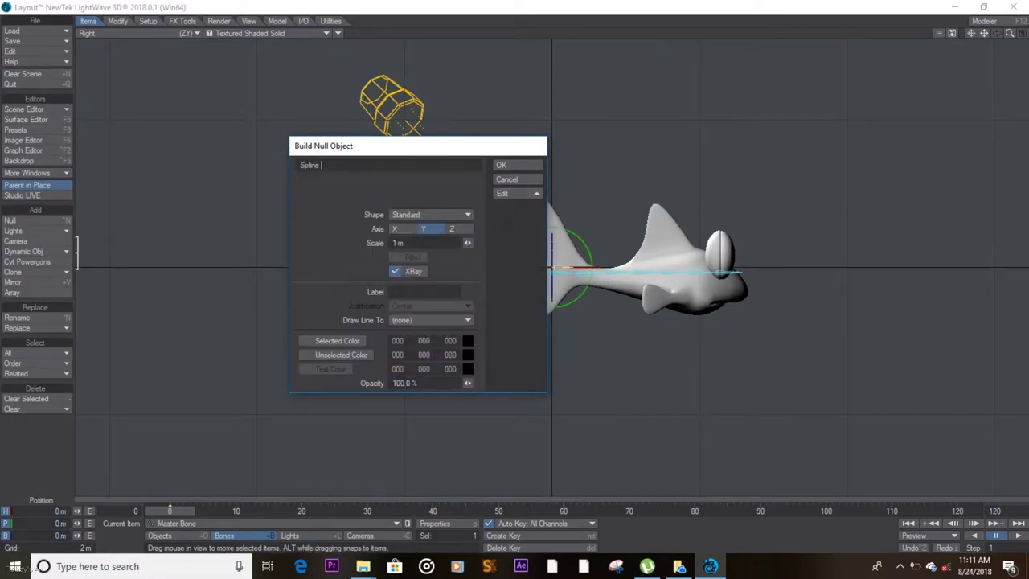
click(430, 214)
click(426, 227)
click(408, 241)
text(200mm)
key(Return)
Step: Give the null a red selected colour, create it, and move it onto the fish's tail
click(303, 342)
click(467, 340)
key(Return)
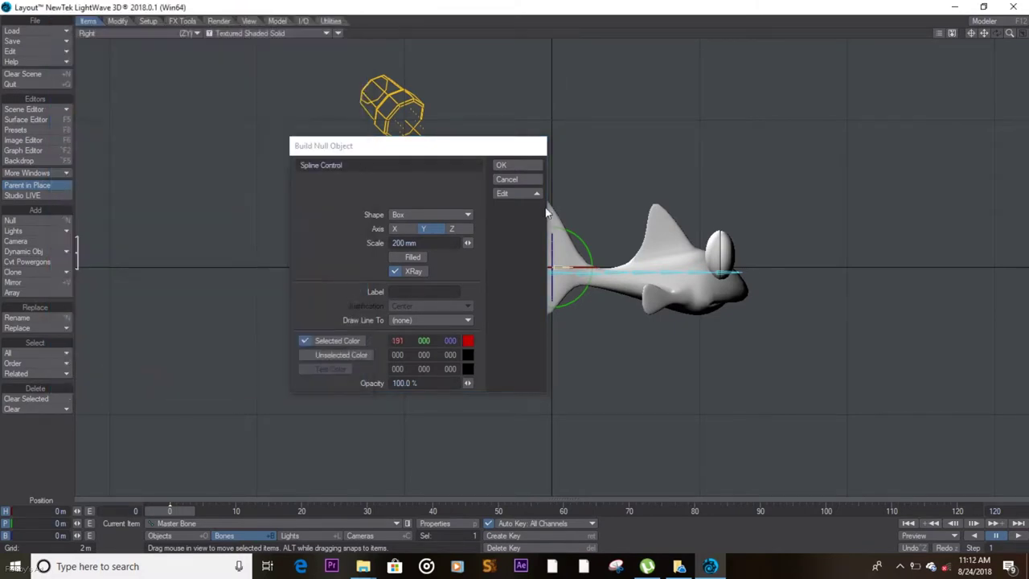
click(515, 163)
drag(558, 240, 569, 251)
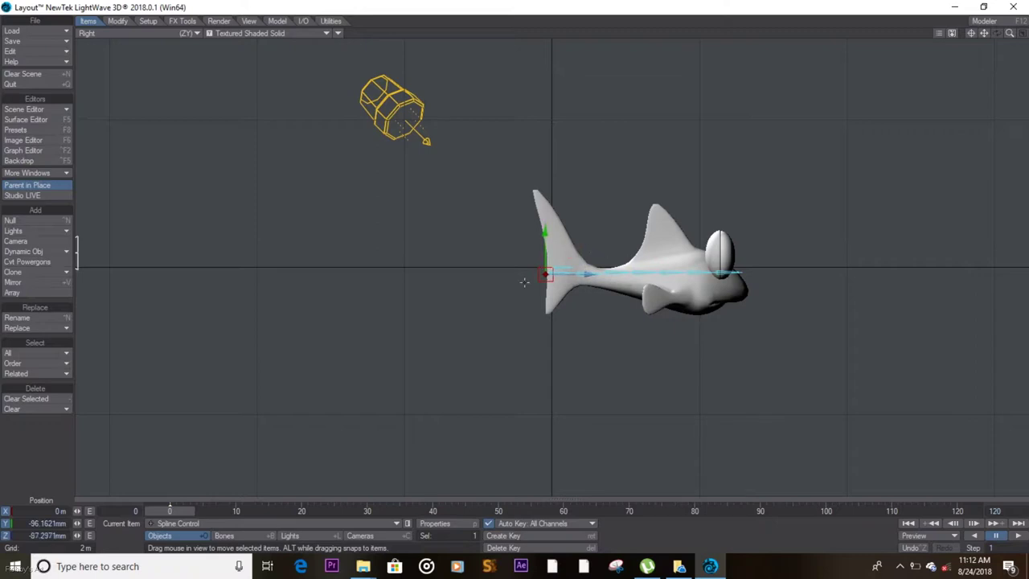
Step: Clone the null four times, placing copies at mid-body, the head, and beyond
key(c)
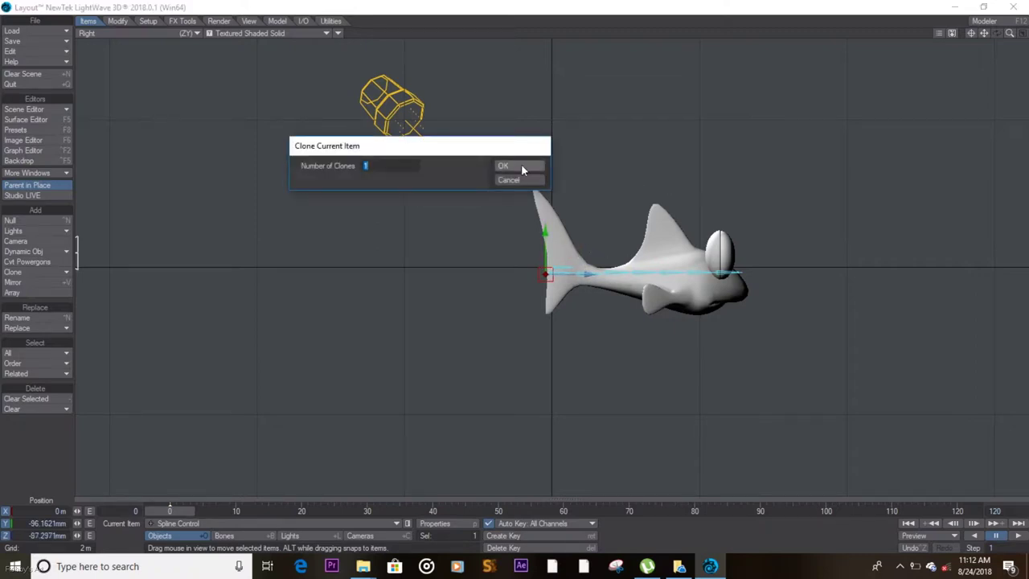
click(502, 167)
drag(520, 170, 607, 170)
key(c)
key(Return)
drag(630, 274, 723, 274)
key(c)
key(Return)
drag(633, 215, 740, 215)
key(c)
key(Return)
drag(822, 97, 936, 97)
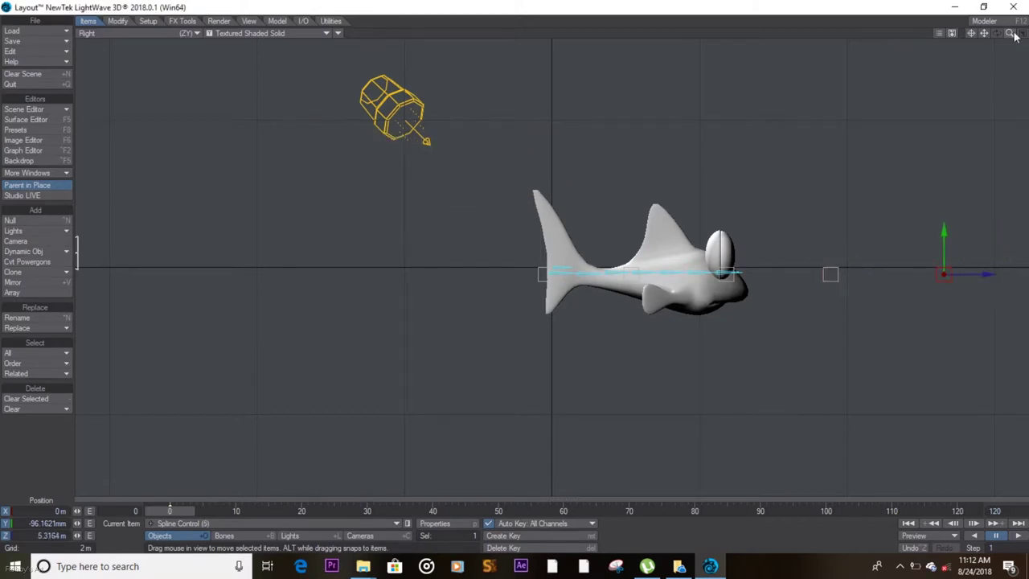
Step: Add more clones further right until the row reaches Spline Control (10)
drag(1014, 36, 988, 72)
alt+shift+drag(595, 145, 320, 144)
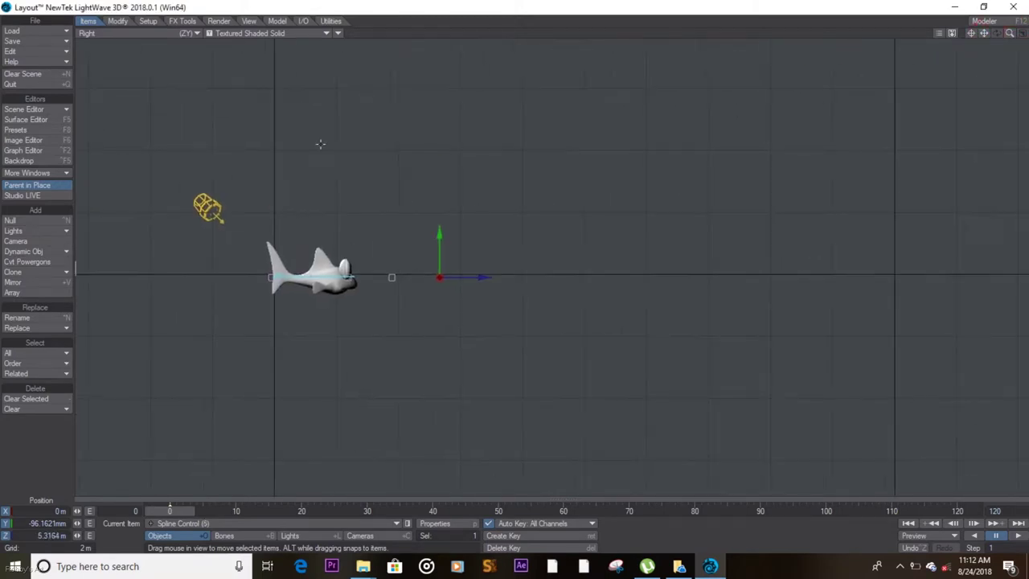
mouse_move(488, 281)
mouse_down()
mouse_move(525, 290)
mouse_move(524, 278)
mouse_move(664, 278)
mouse_up()
key(c)
click(516, 166)
key(c)
click(517, 167)
key(c)
click(533, 170)
key(c)
click(526, 169)
key(c)
click(511, 165)
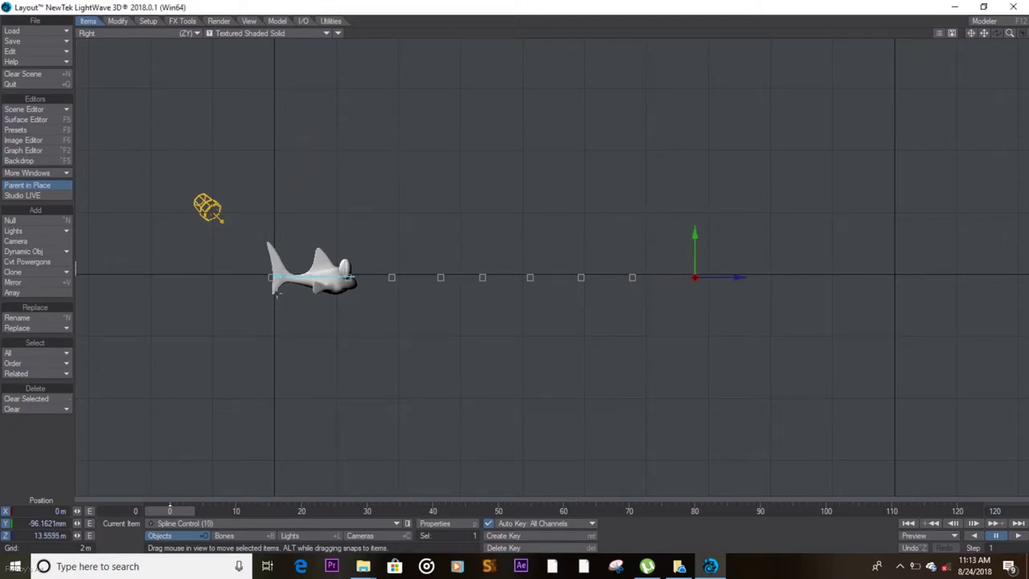
click(269, 279)
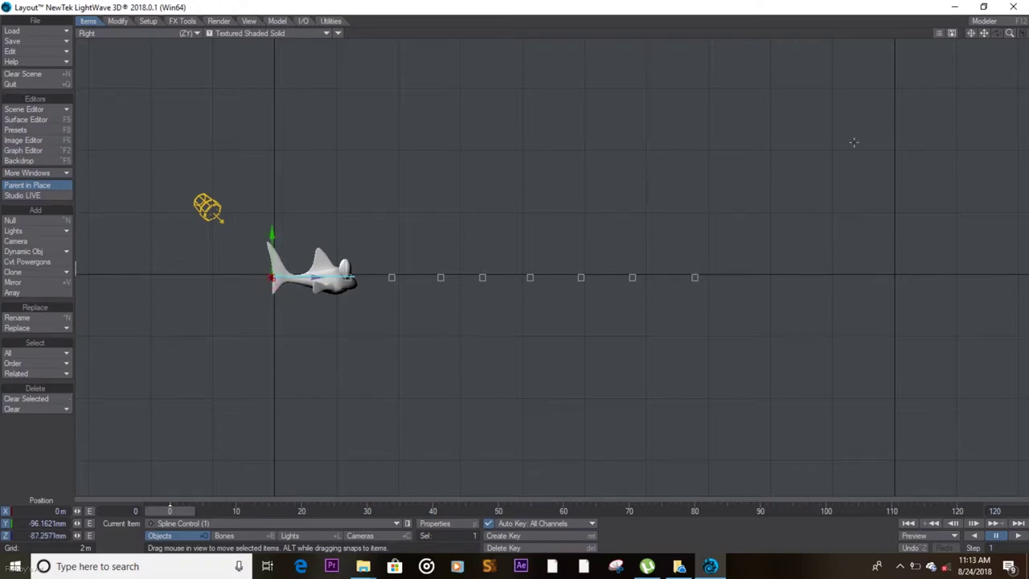
scroll(811, 132, up, 1)
scroll(771, 121, up, 1)
scroll(731, 110, up, 1)
scroll(687, 100, up, 1)
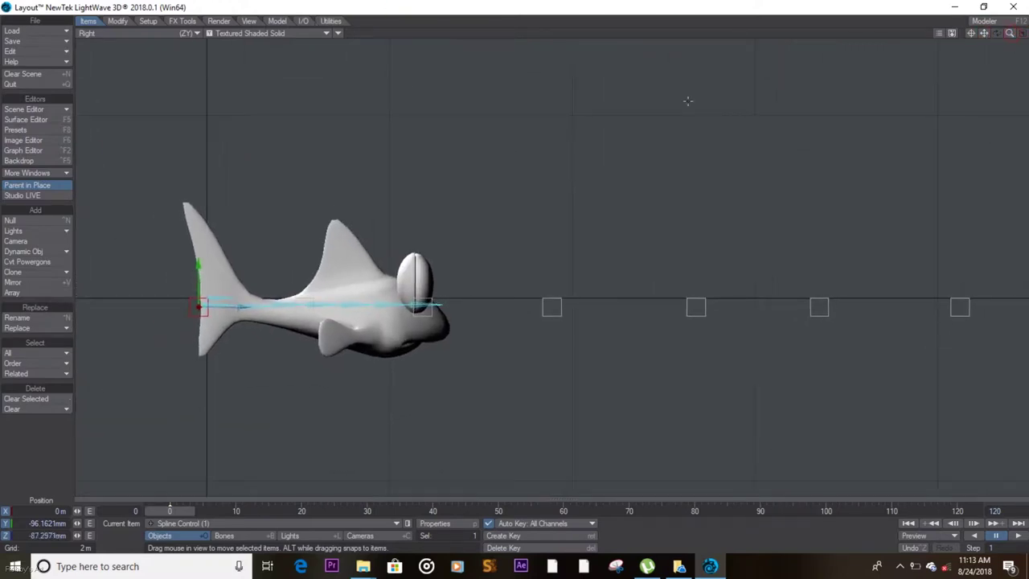
click(305, 309)
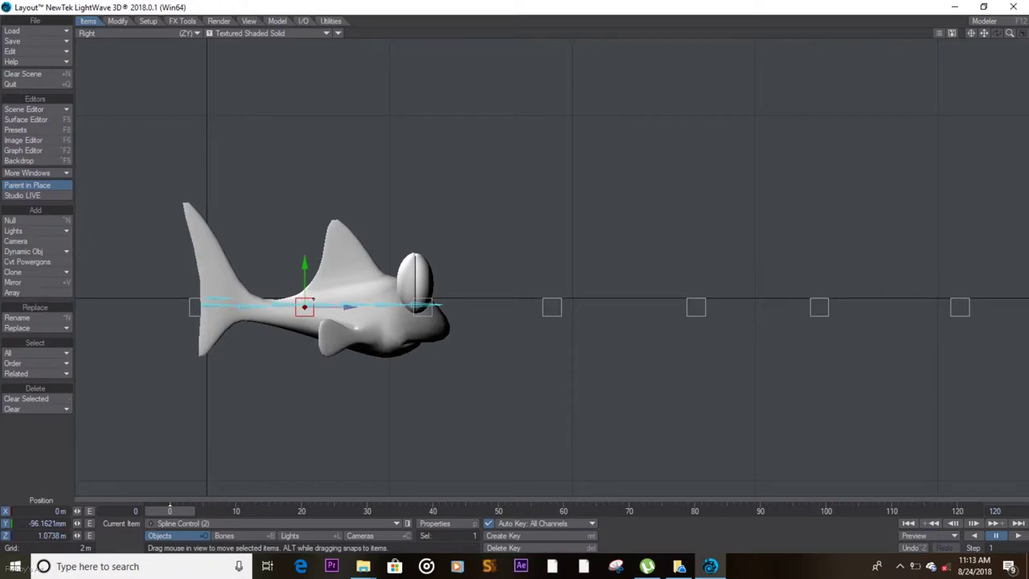
shift+click(435, 301)
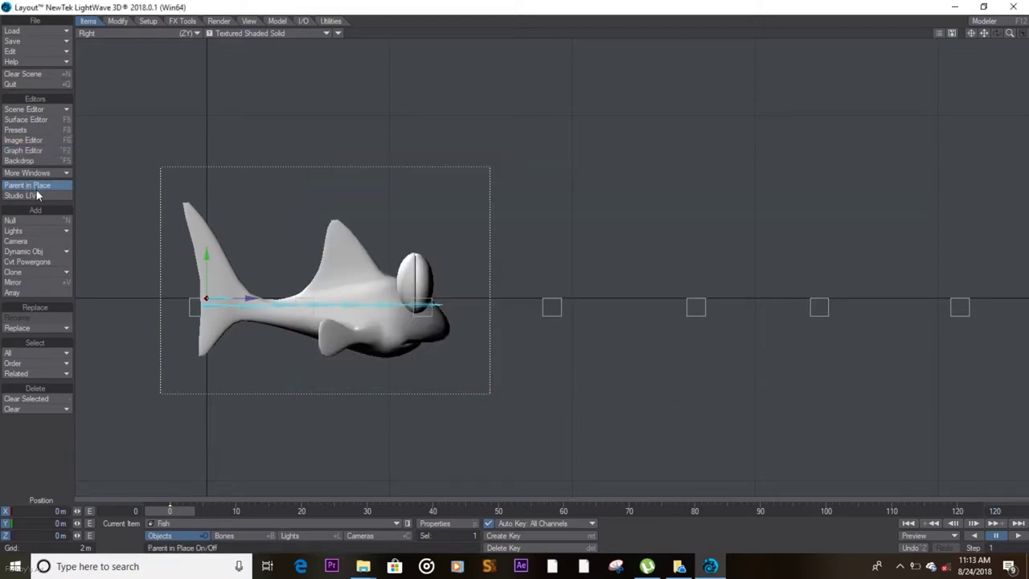
Step: In the Scene Editor, parent Spline Control (2)–(9) under Spline Control (1)
click(39, 110)
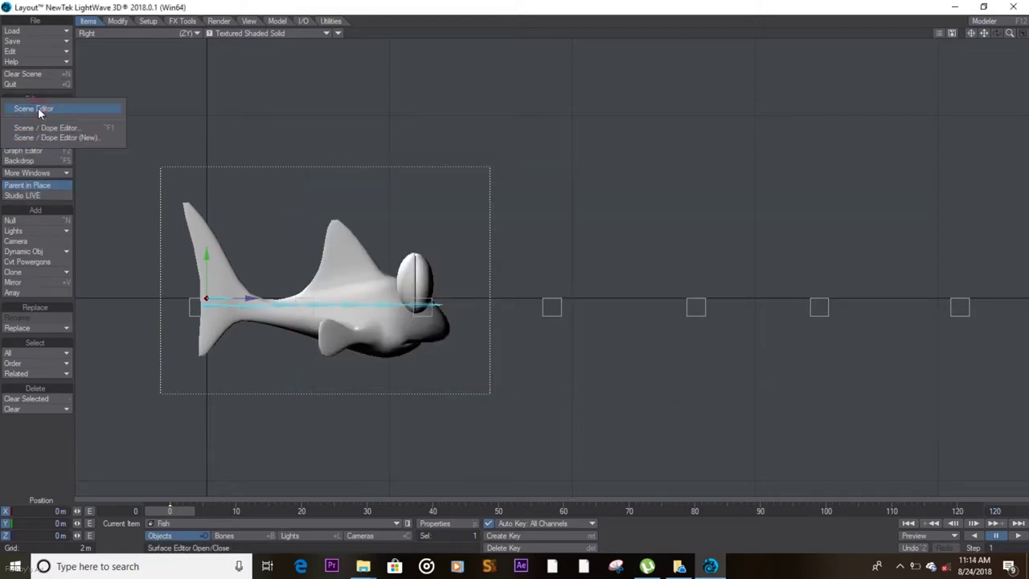
click(43, 127)
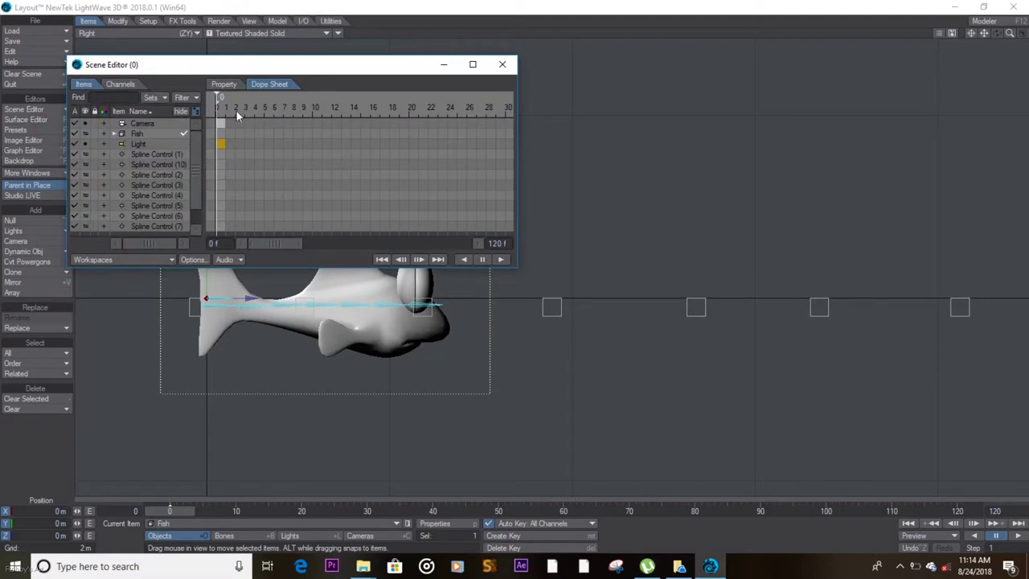
click(168, 166)
click(200, 179)
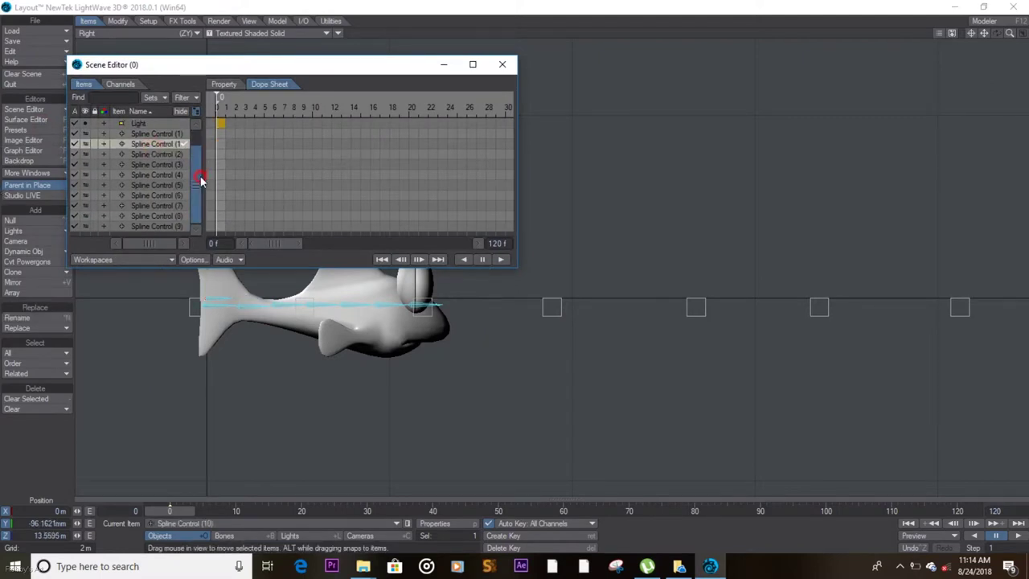
shift+click(142, 228)
drag(147, 139, 148, 163)
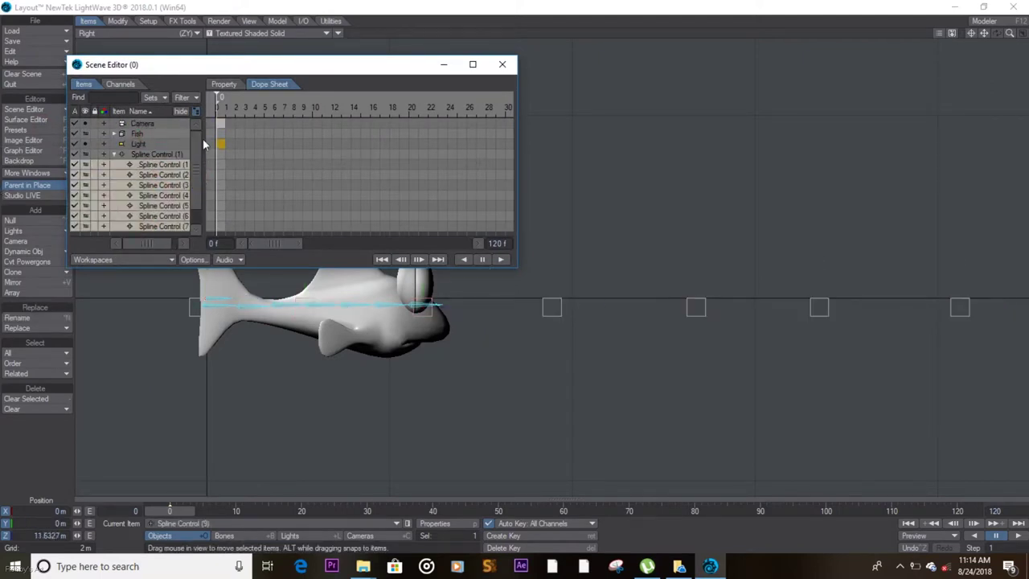
click(195, 199)
click(502, 65)
Step: Set all bones' Motion Options spline control to Spline Control (1), then select the Master Bone
click(209, 310)
key(shift+b)
key(m)
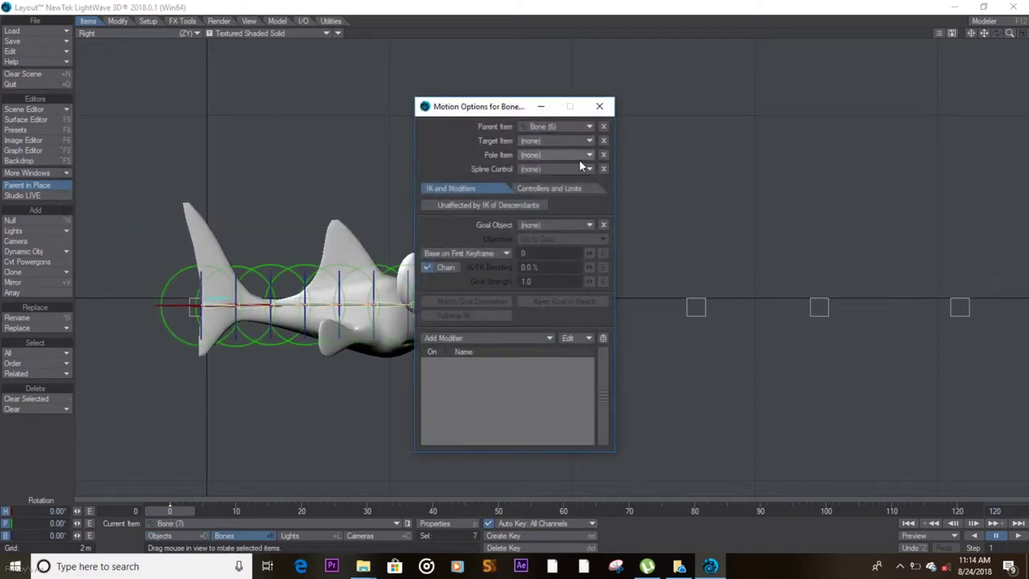
click(580, 167)
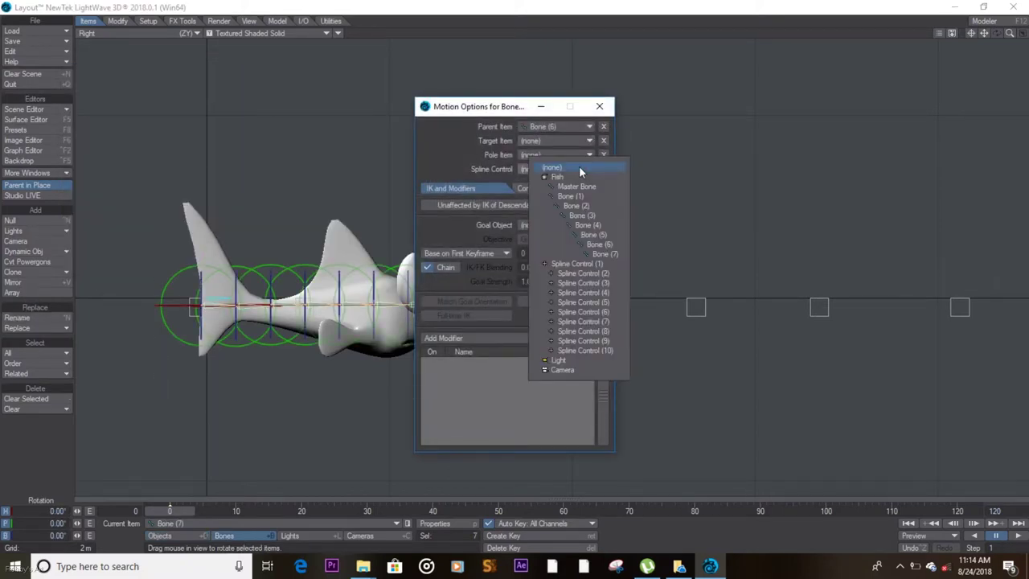
click(583, 264)
click(603, 106)
click(207, 302)
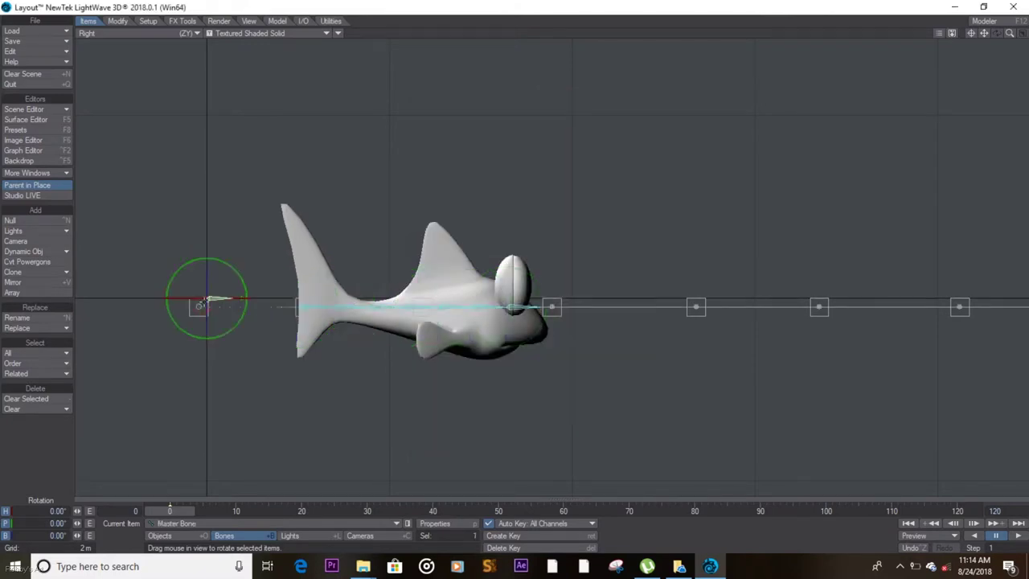
Step: Raise Spline Control (2) to bend the tail, then switch to a Perspective view
click(199, 306)
key(t)
click(309, 302)
drag(305, 298, 306, 279)
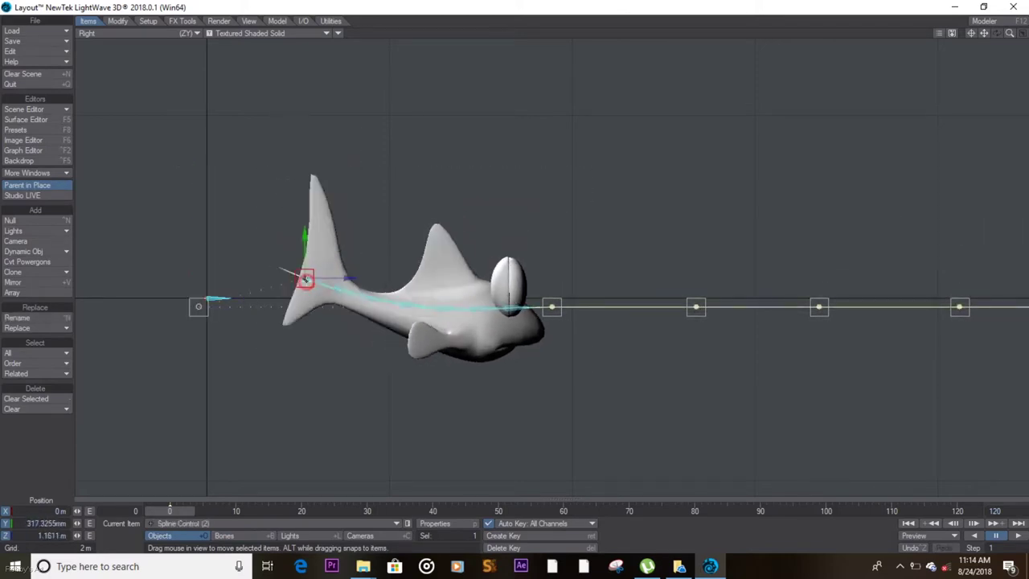
click(191, 33)
click(172, 76)
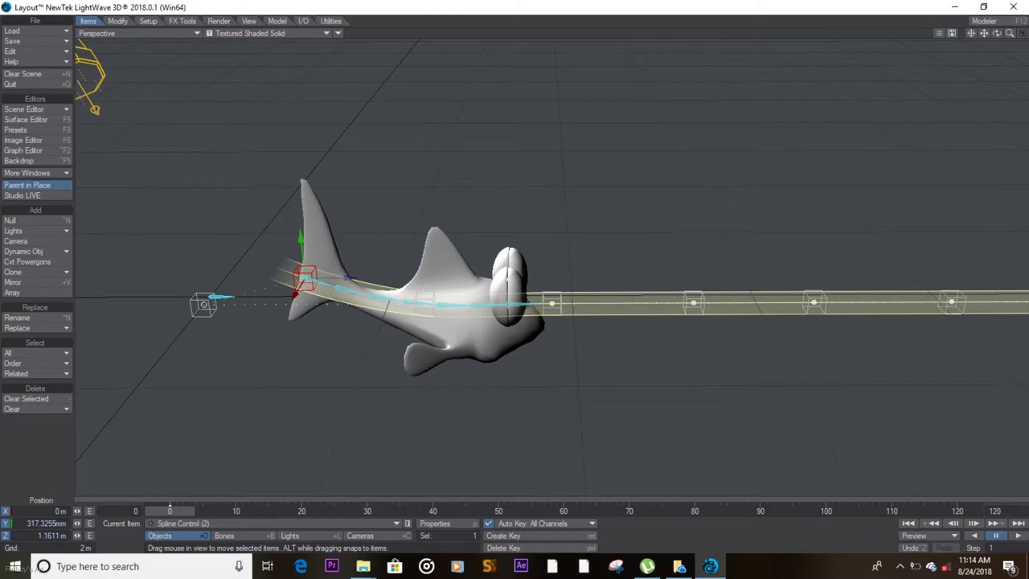
drag(1010, 33, 996, 33)
alt+drag(835, 105, 482, 322)
Step: Drag Spline Control (3) through (8) up and down into alternating troughs and crests
click(475, 284)
click(475, 286)
drag(475, 285, 475, 266)
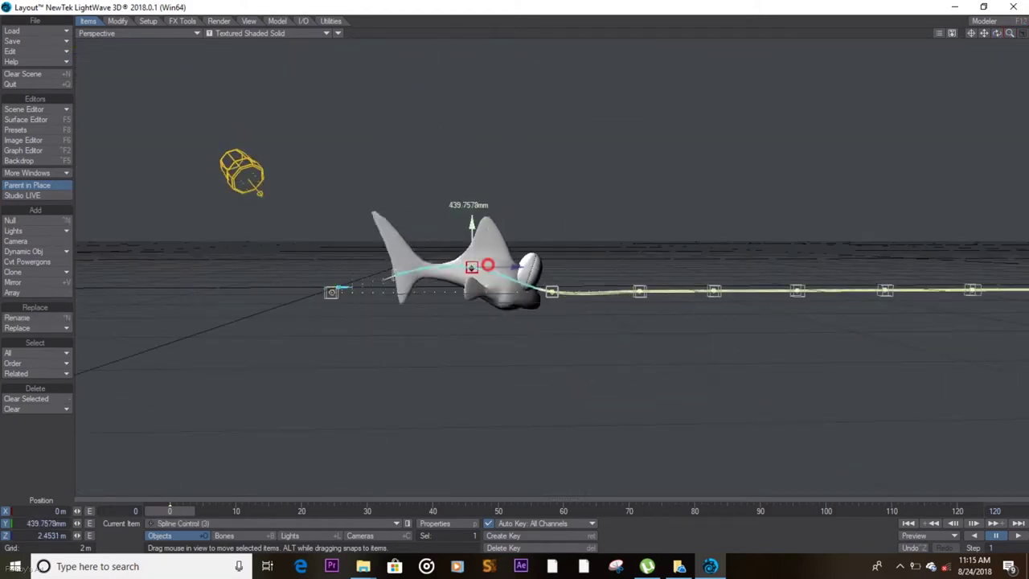
drag(549, 266, 550, 330)
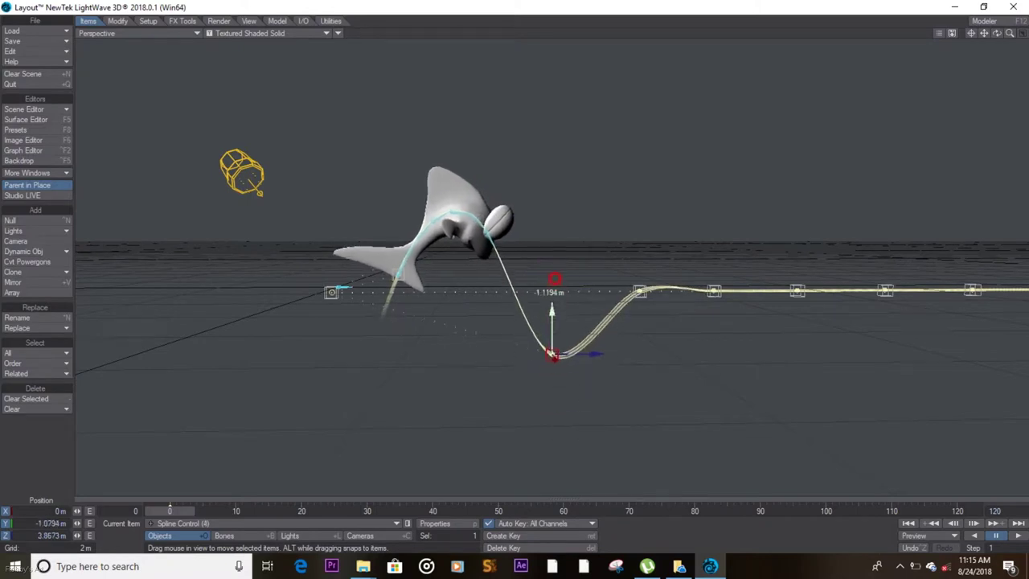
drag(639, 291, 638, 402)
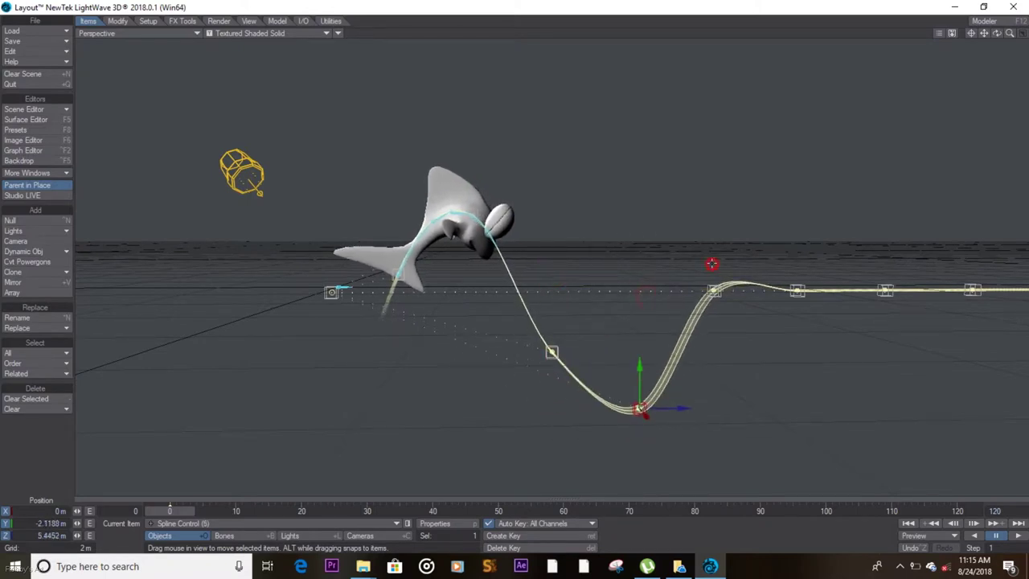
drag(712, 262, 714, 350)
drag(805, 258, 804, 259)
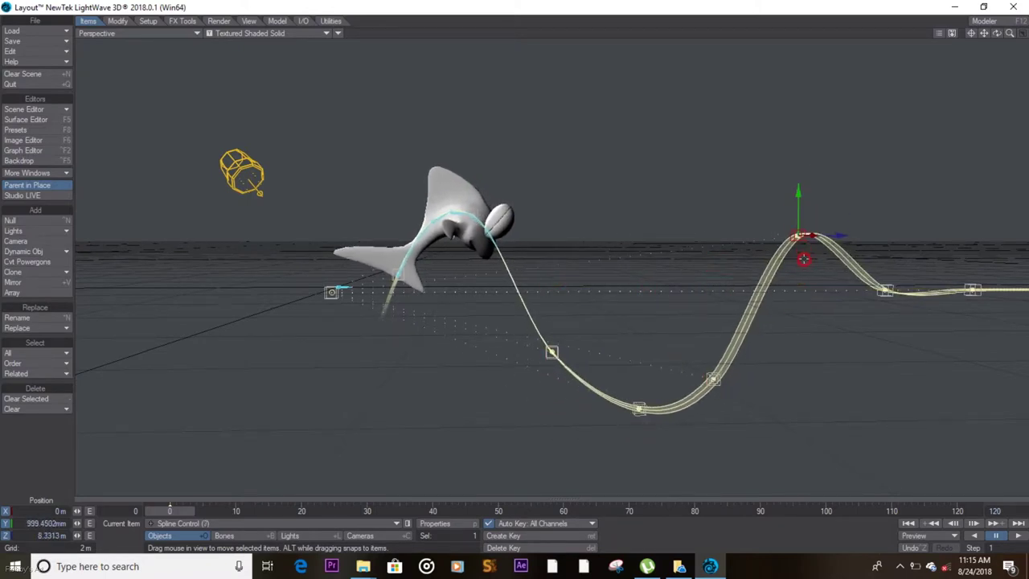
drag(885, 270, 886, 268)
drag(896, 321, 894, 318)
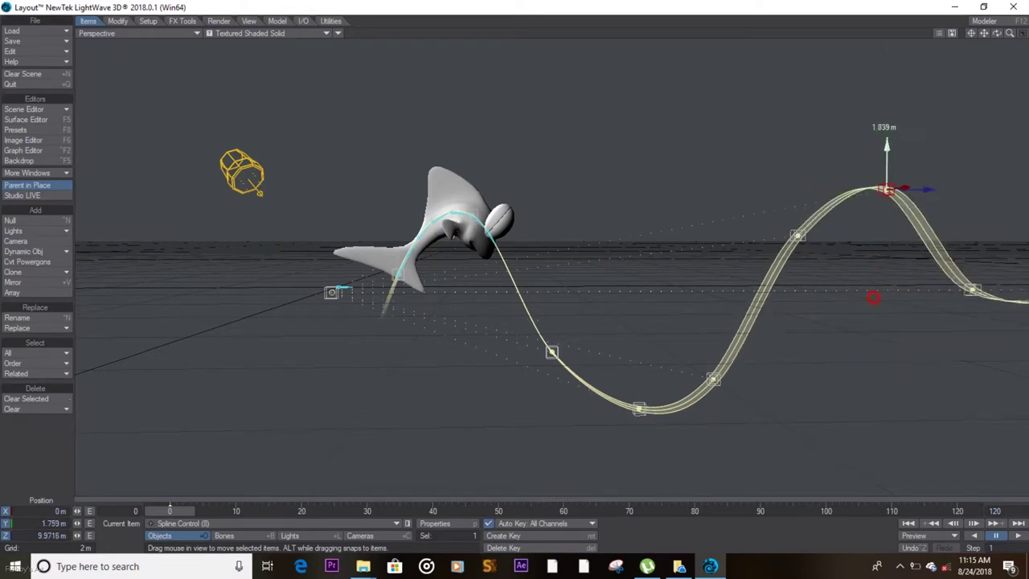
Step: Lower Spline Control (10) and fine-tune Spline Controls (2) and (4)
drag(996, 33, 944, 251)
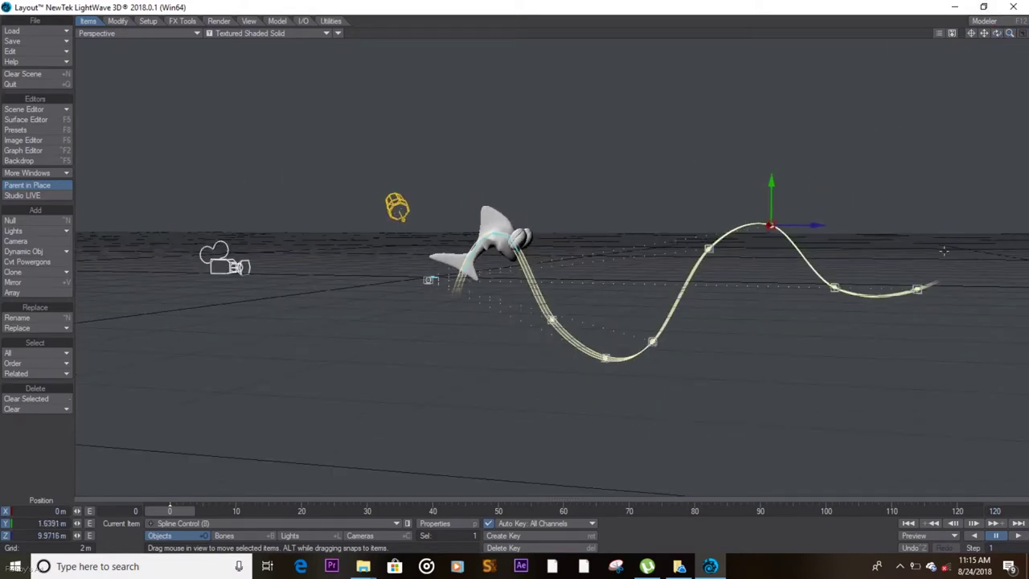
drag(916, 283, 923, 275)
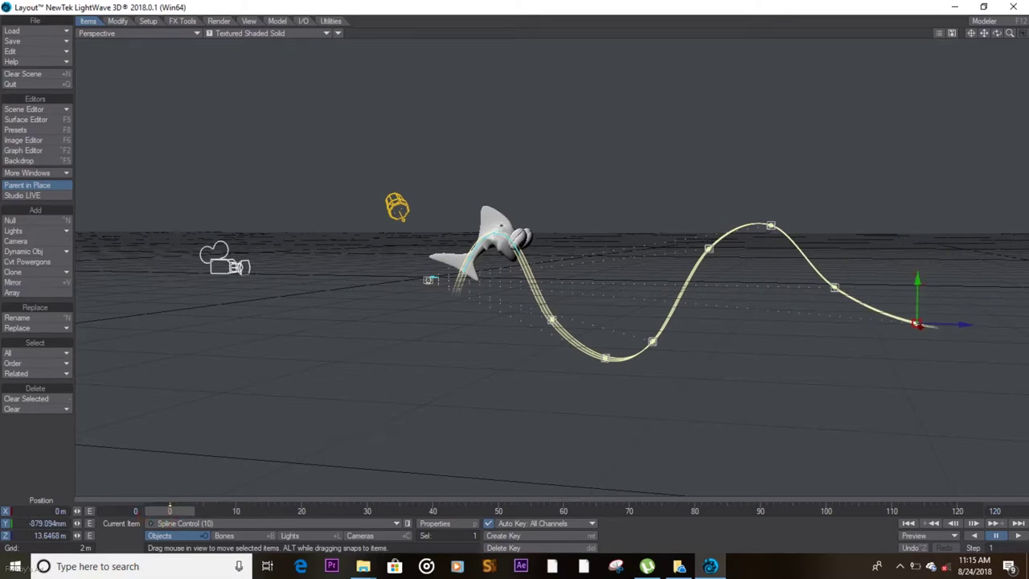
drag(488, 269, 493, 270)
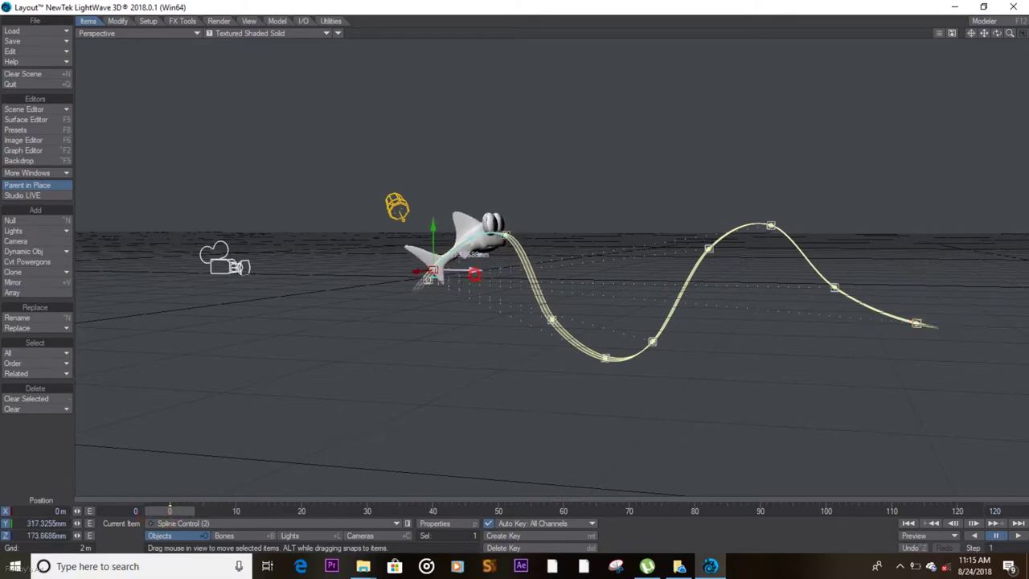
drag(566, 318, 576, 317)
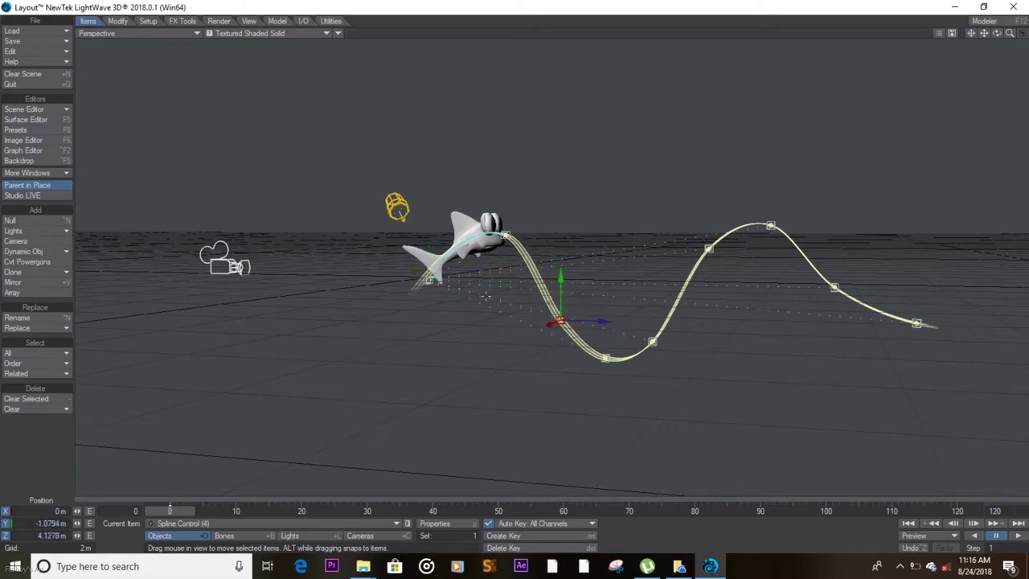
click(432, 266)
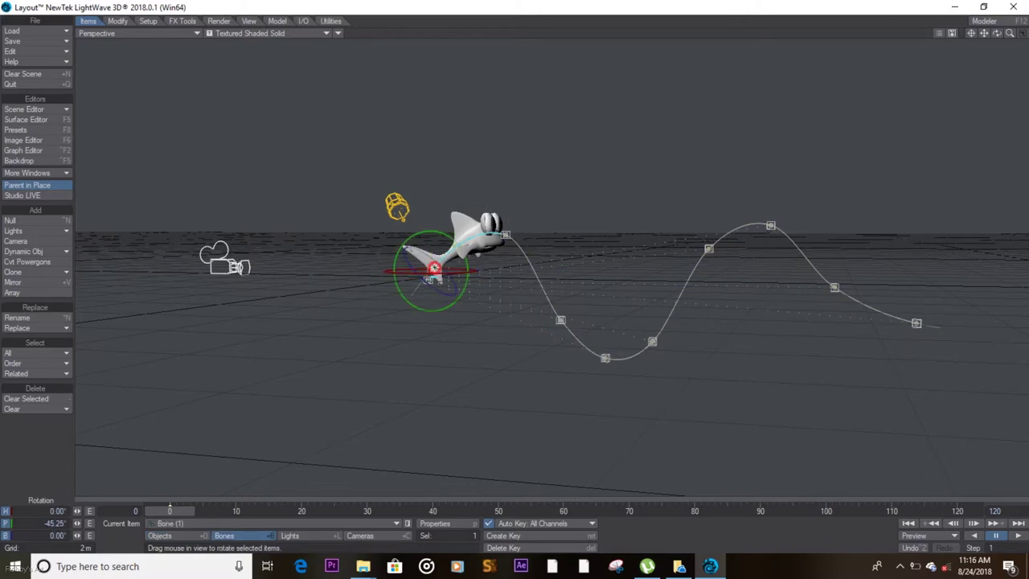
Step: Undo the accidental Spline Control (2) move, reselect the fish, and zoom in on it
click(431, 279)
drag(430, 279, 585, 273)
key(ctrl+z)
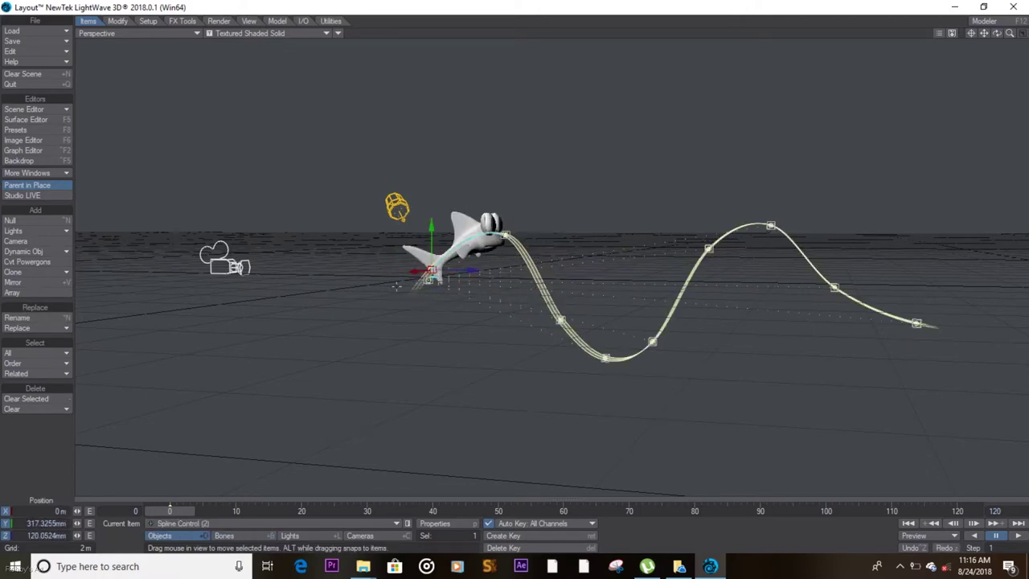
click(433, 273)
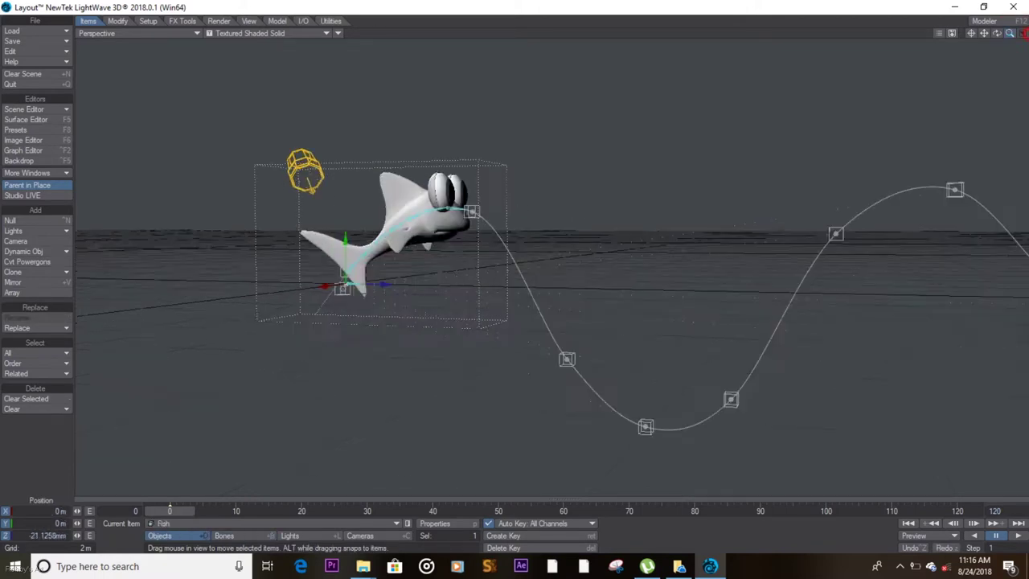
drag(1009, 33, 1011, 42)
Step: Slide the fish's root Bone (1) along the wavy spline to its far end at Z 20.5606 m
click(254, 292)
key(y)
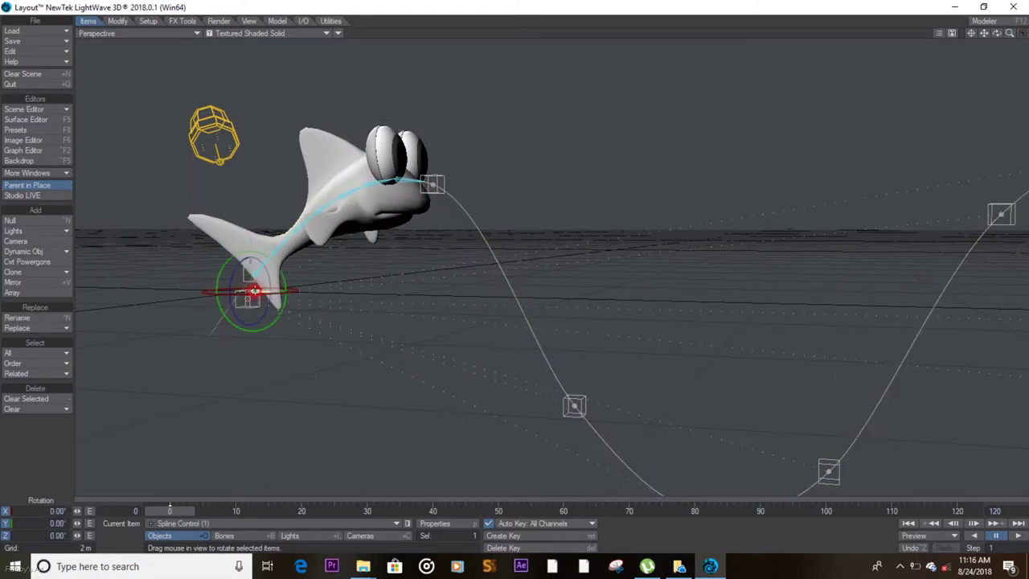
key(t)
drag(273, 293, 302, 295)
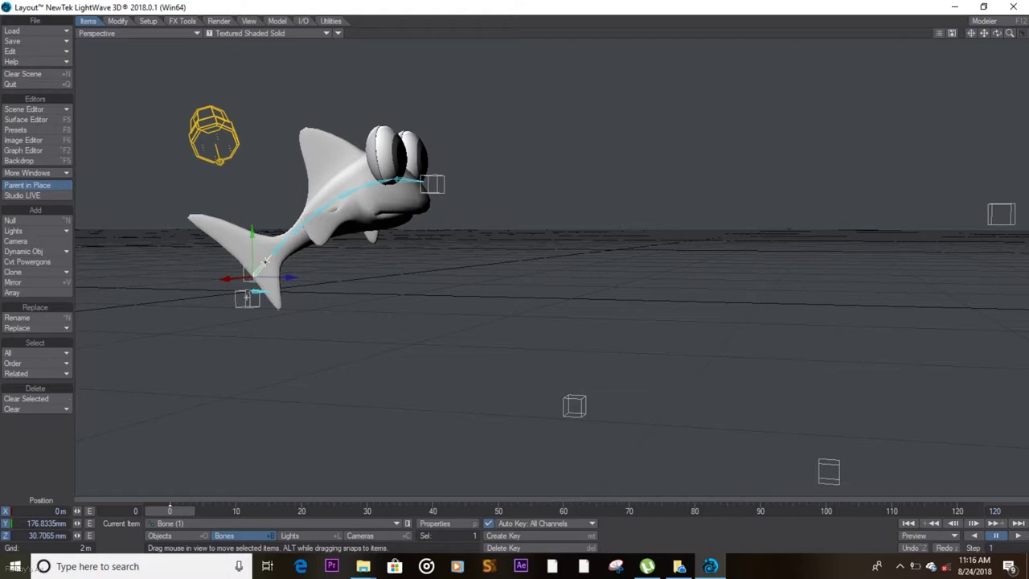
drag(281, 272, 175, 275)
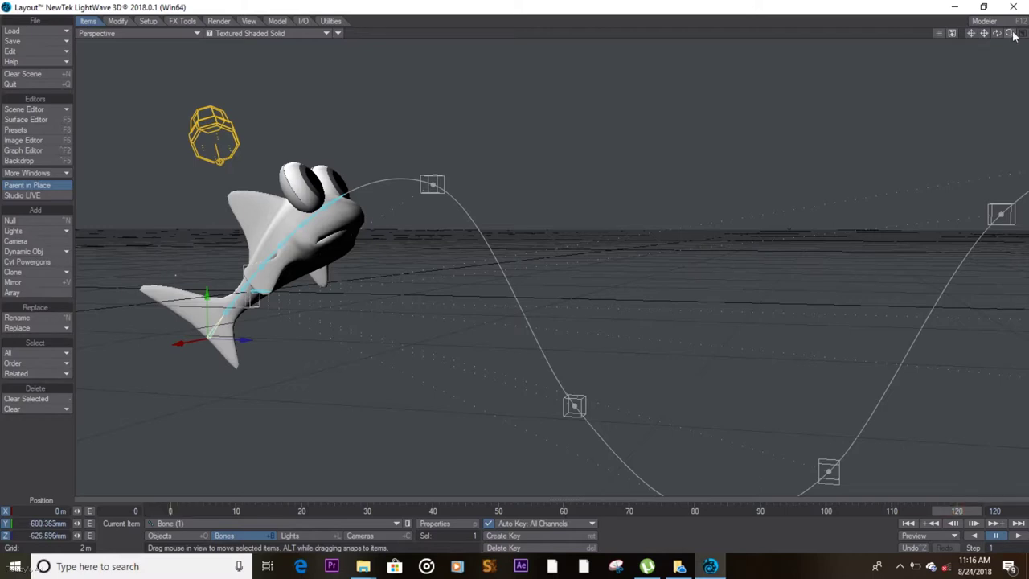
drag(1012, 34, 556, 170)
drag(474, 292, 980, 344)
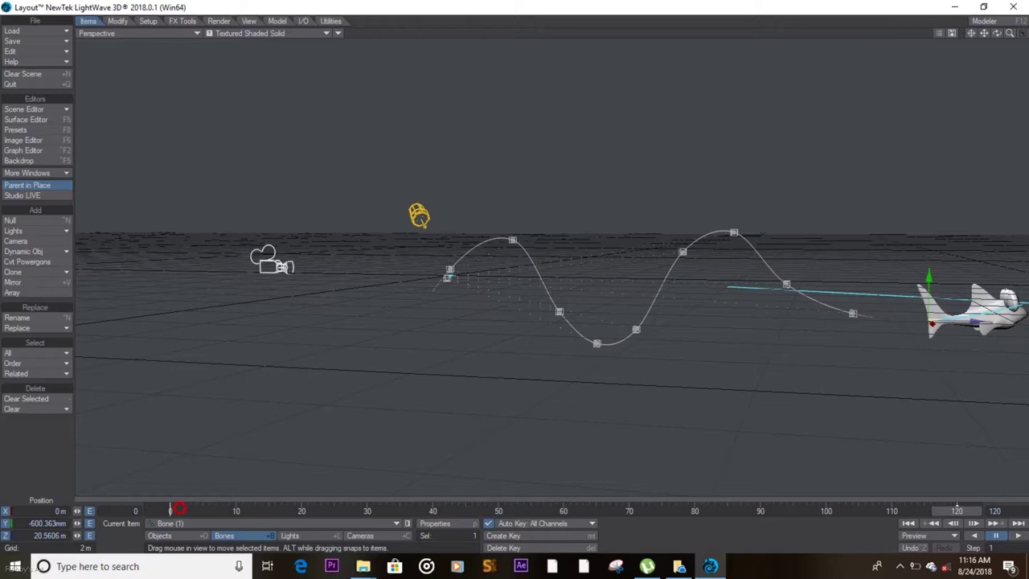
Step: Play the swim from frame 0, scrub to about frame 57 and resume, then select Spline Control (3)
click(178, 509)
key(y)
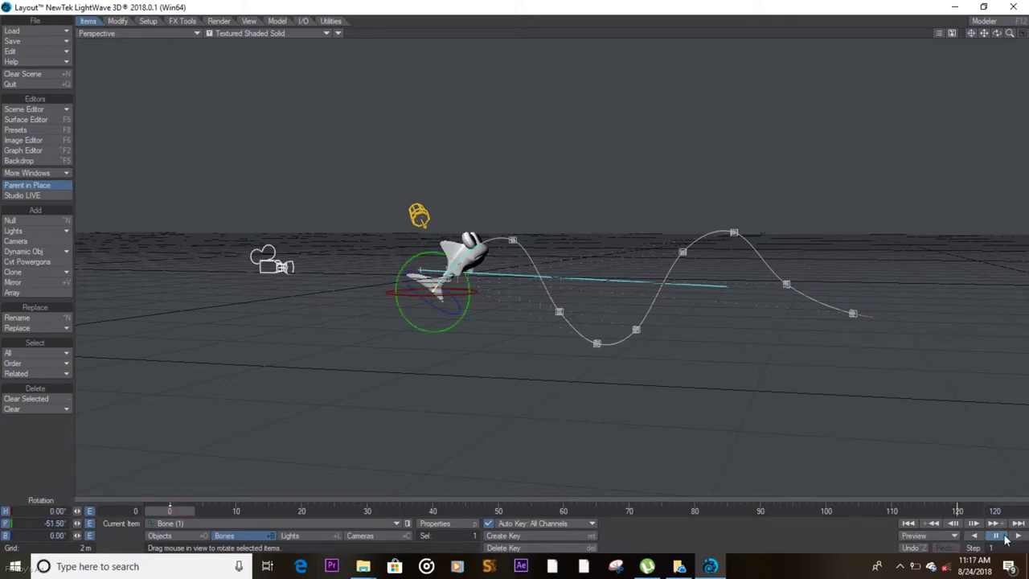
click(1004, 537)
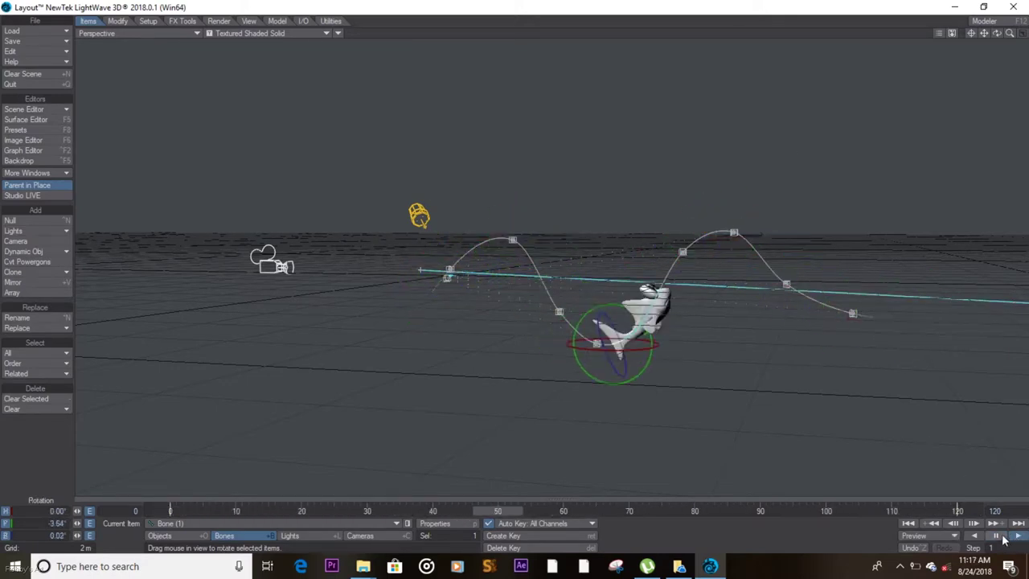
drag(996, 33, 954, 53)
drag(547, 513, 544, 513)
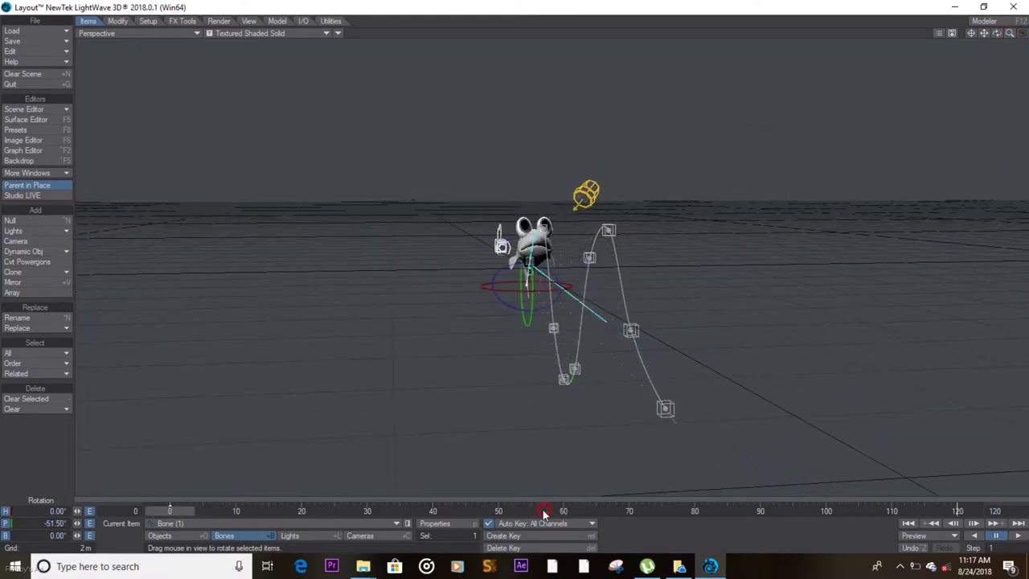
click(1016, 538)
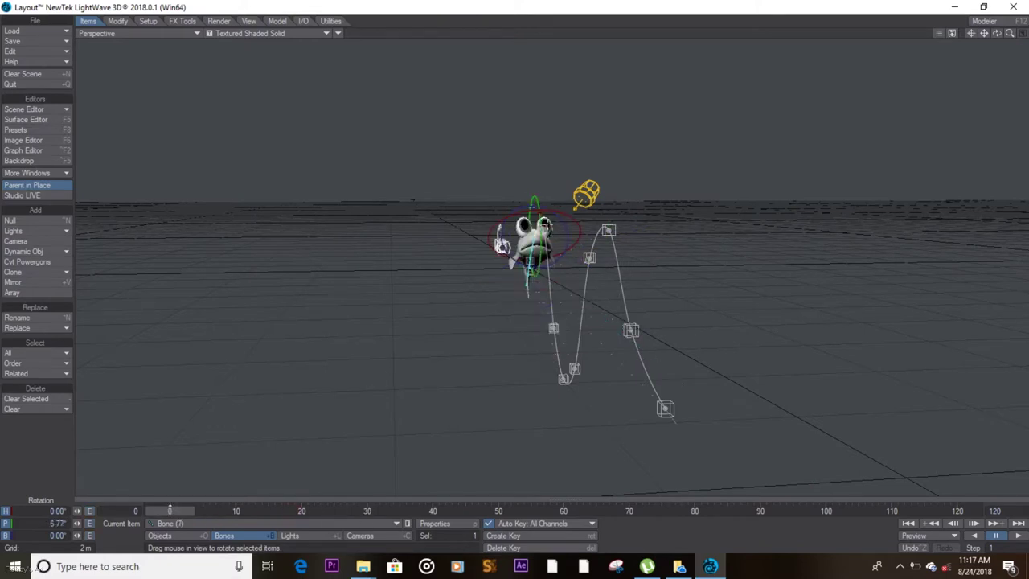
click(536, 313)
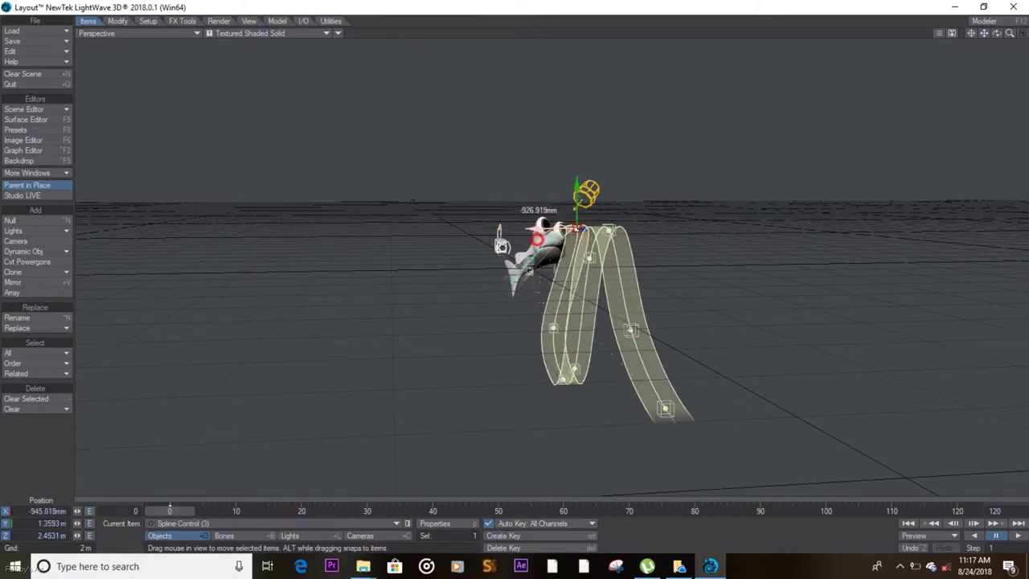
Step: Drag Spline Controls (4), (5), (7), (9) and a lower point sideways to coil the path into loops
mouse_move(555, 330)
mouse_down()
mouse_move(501, 334)
mouse_move(537, 329)
mouse_up()
mouse_move(536, 384)
mouse_down()
mouse_move(568, 384)
mouse_move(540, 368)
mouse_move(557, 375)
mouse_up()
click(610, 230)
drag(610, 231, 579, 260)
click(631, 327)
drag(631, 327, 695, 328)
click(635, 229)
drag(634, 229, 655, 230)
mouse_move(537, 323)
mouse_down()
mouse_move(505, 333)
mouse_move(544, 339)
mouse_move(516, 339)
mouse_up()
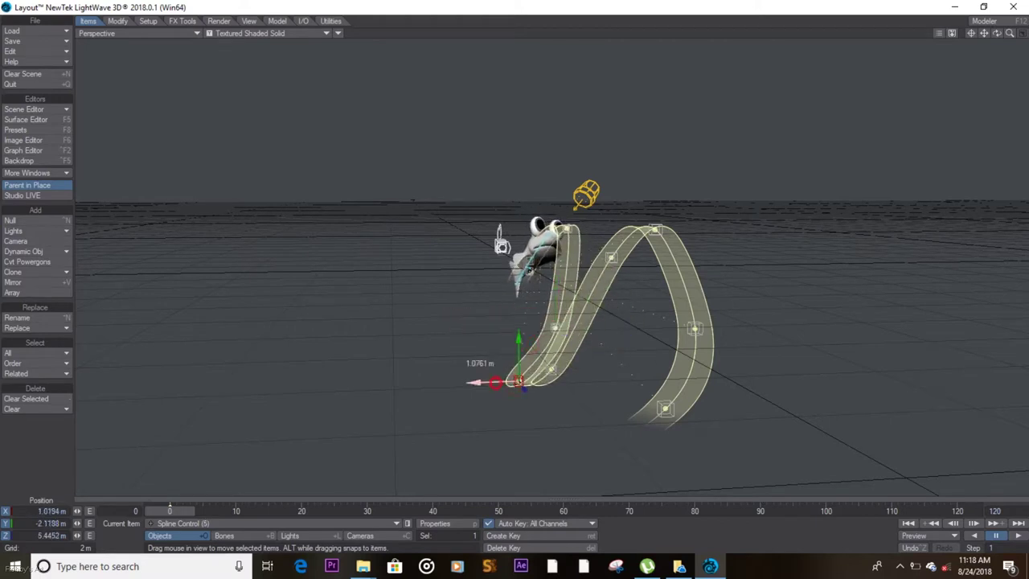
drag(518, 382, 603, 376)
drag(170, 510, 471, 510)
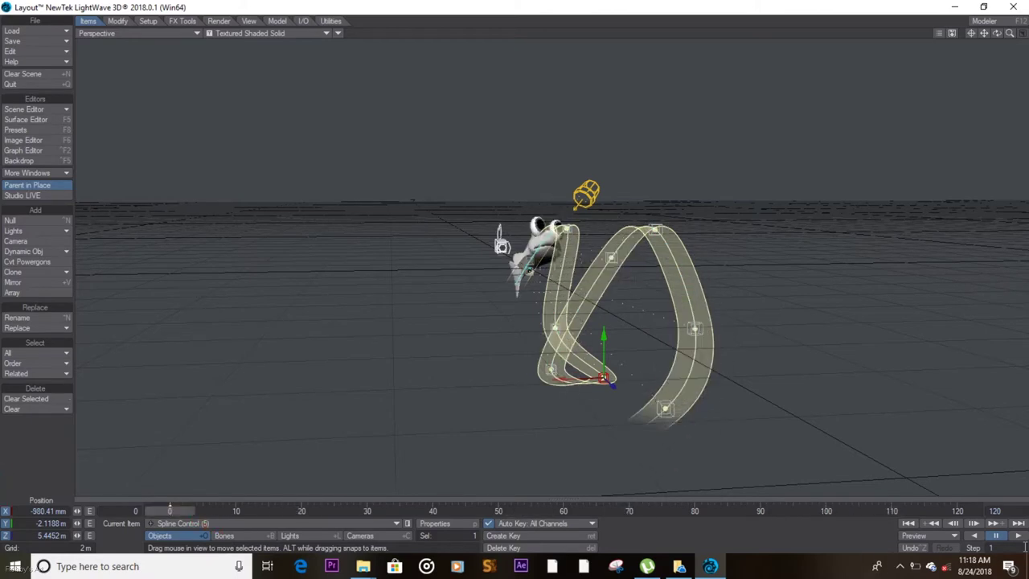
Step: Switch to editing bones and set the viewport shading to VPR live render during playback
key(shift+l)
key(shift+c)
key(shift+b)
key(y)
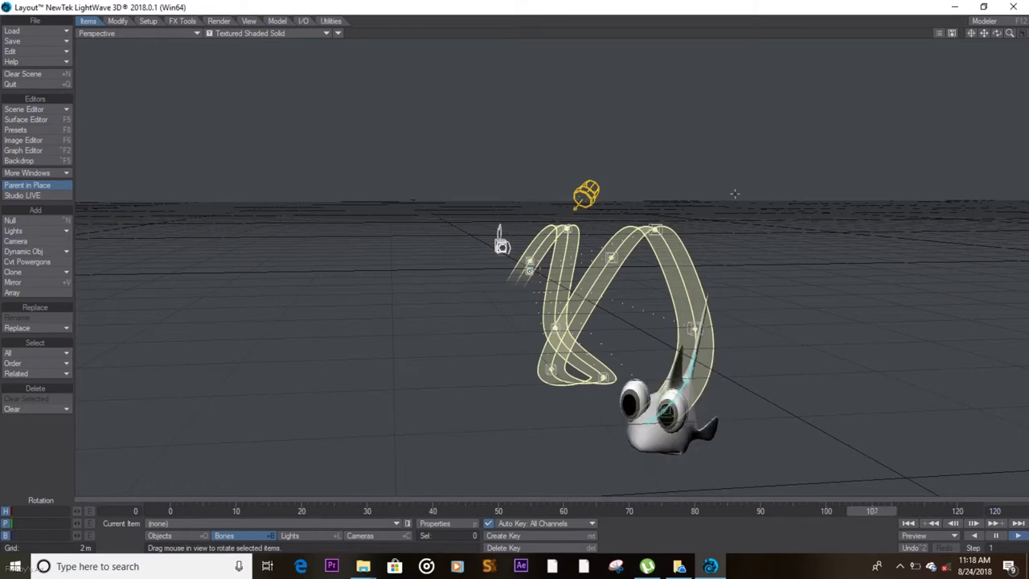
click(241, 33)
click(213, 91)
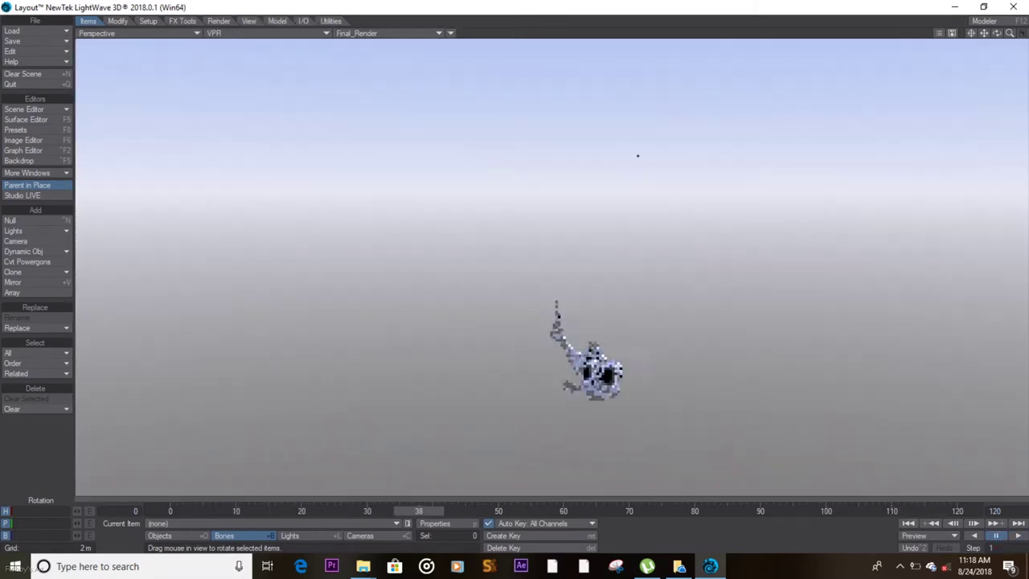
Step: Stop playback and return the view to Textured Shaded Solid shading, zooming in
click(994, 535)
click(313, 38)
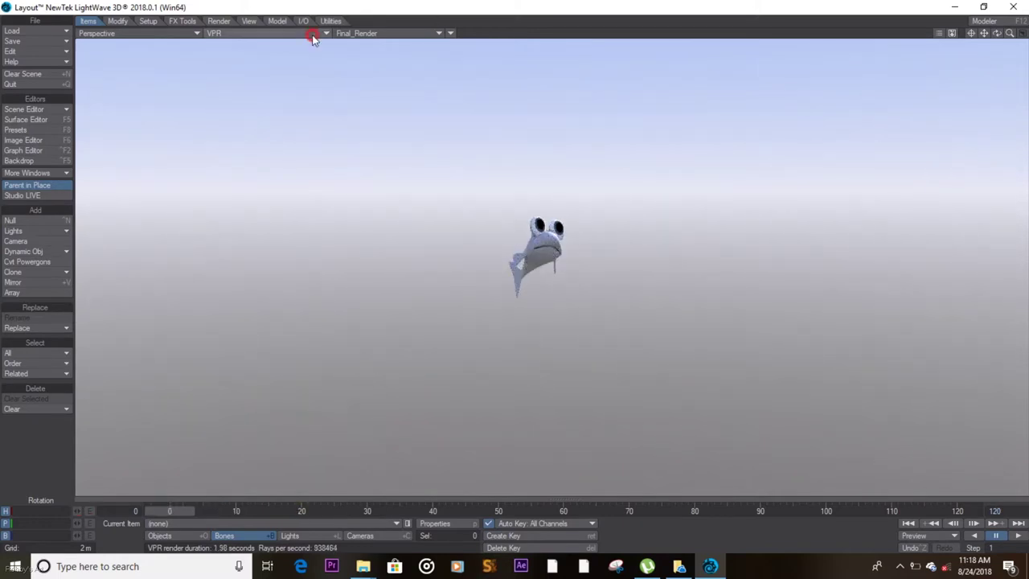
click(241, 37)
scroll(551, 265, up, 5)
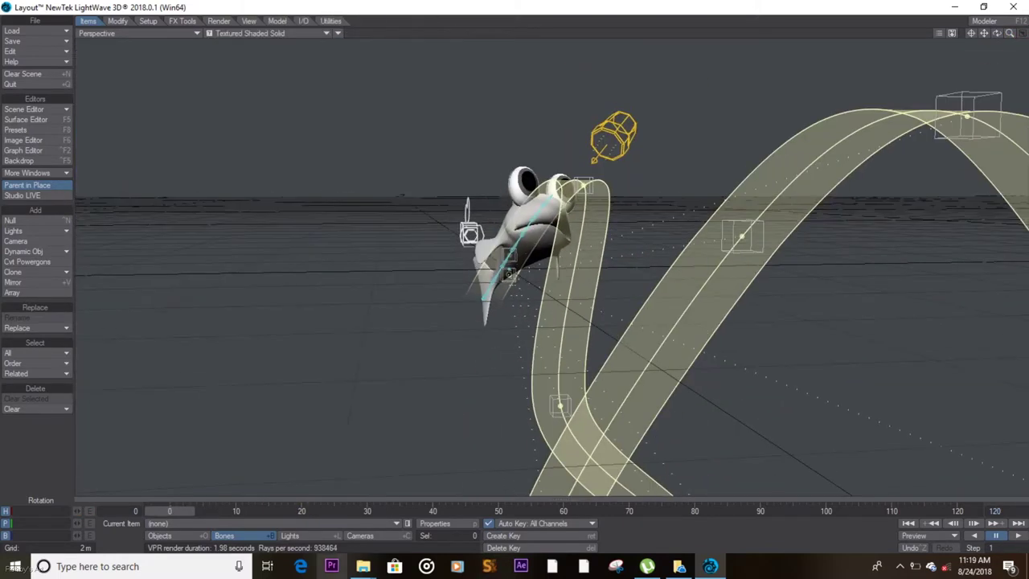
Step: Select the camera and switch to a Perspective/Top two-viewport layout fitted to show it
click(363, 536)
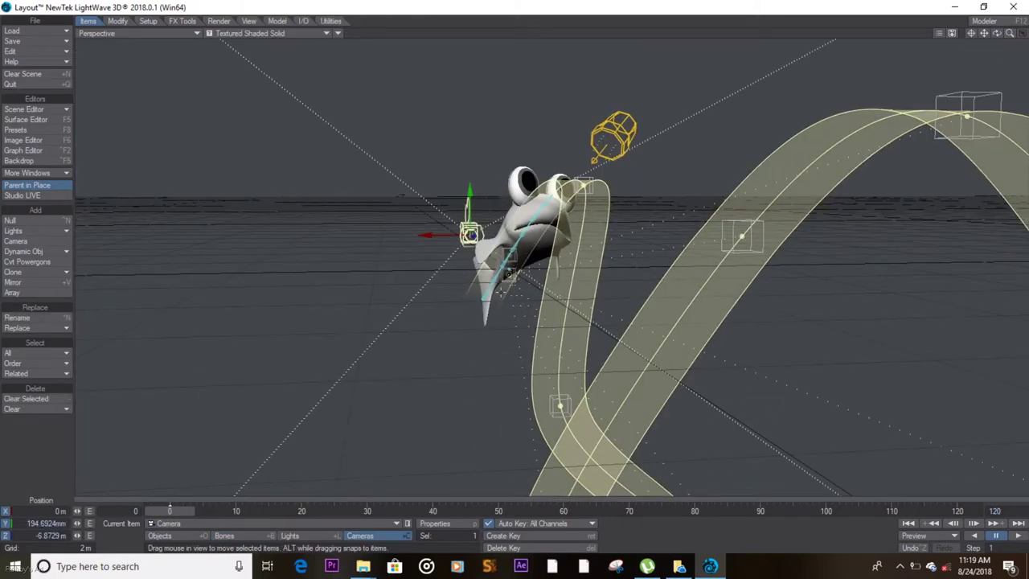
key(KP_0)
key(alt+F12)
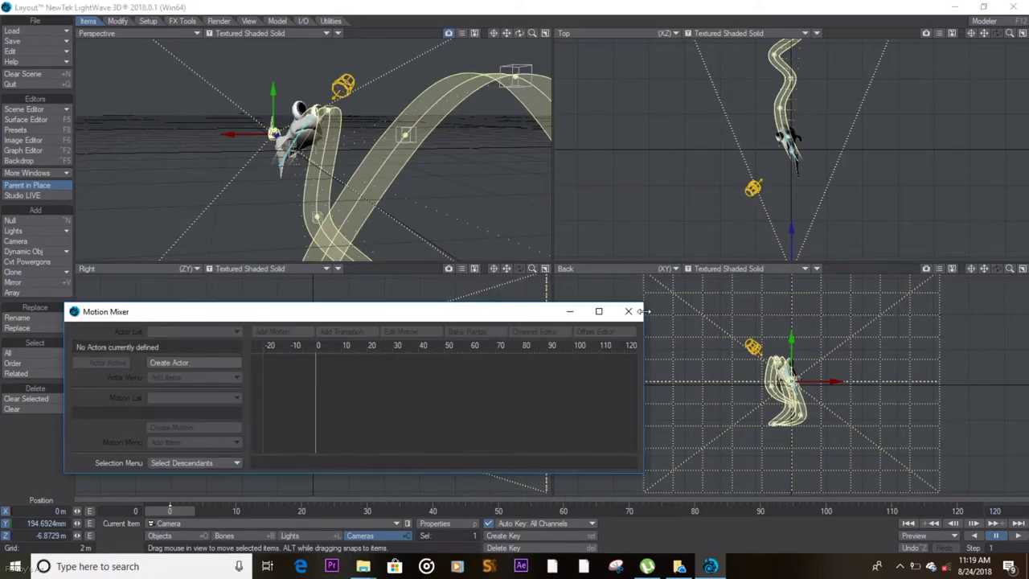
click(628, 311)
key(KP_0)
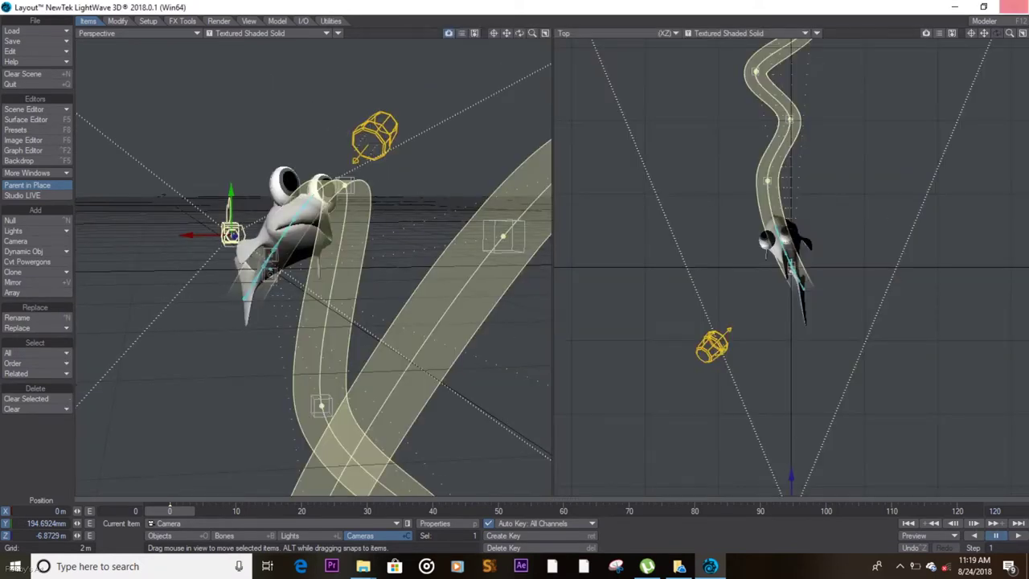
click(1009, 33)
Step: Move and rotate the camera in the Top view behind the fish, at X 1.2227 m, Z 6.0176 m
key(y)
drag(820, 368, 828, 402)
key(t)
drag(808, 177, 787, 165)
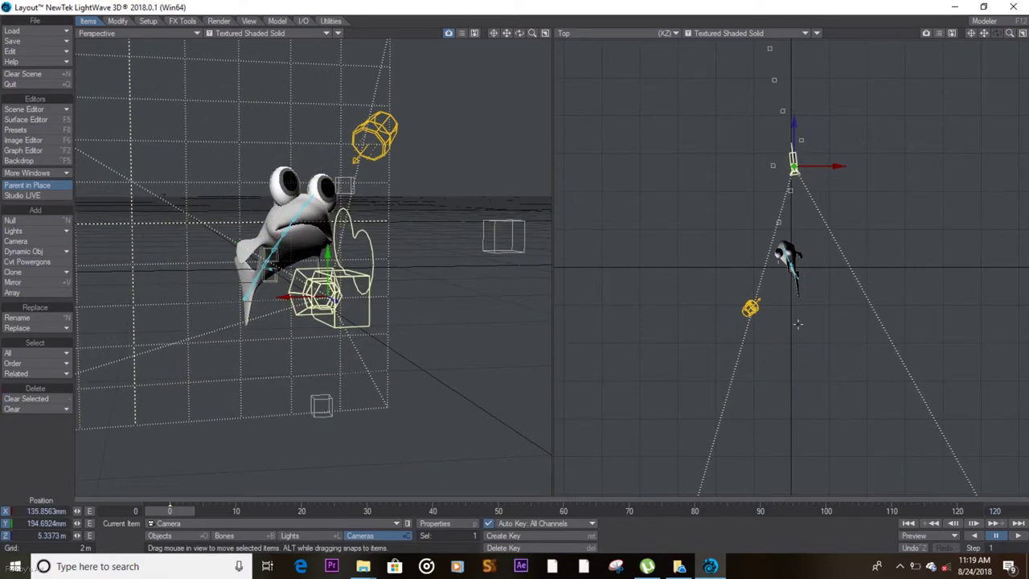
key(y)
drag(811, 120, 781, 112)
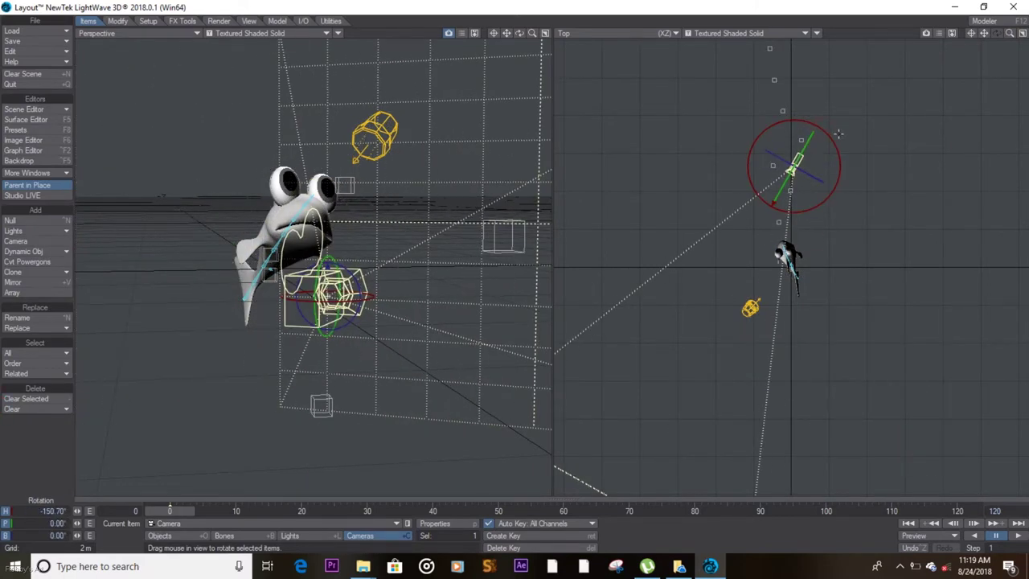
drag(837, 134, 739, 115)
key(t)
mouse_move(796, 134)
mouse_down()
mouse_move(841, 129)
mouse_move(820, 135)
mouse_up()
Step: Set the left viewport to Camera View and frame the fish with camera moves at frames 0 and 10
click(193, 35)
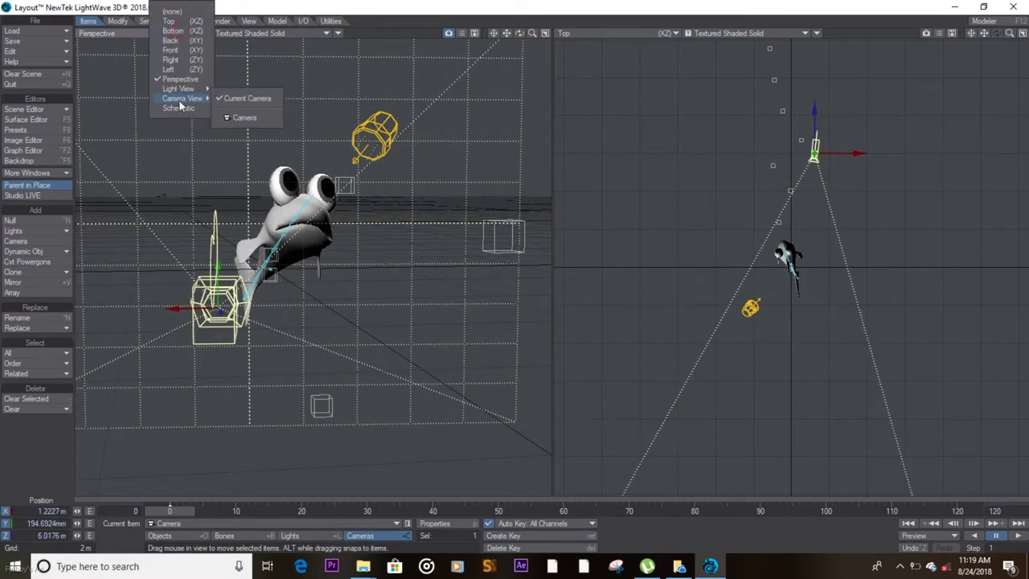
click(178, 98)
drag(814, 147, 828, 107)
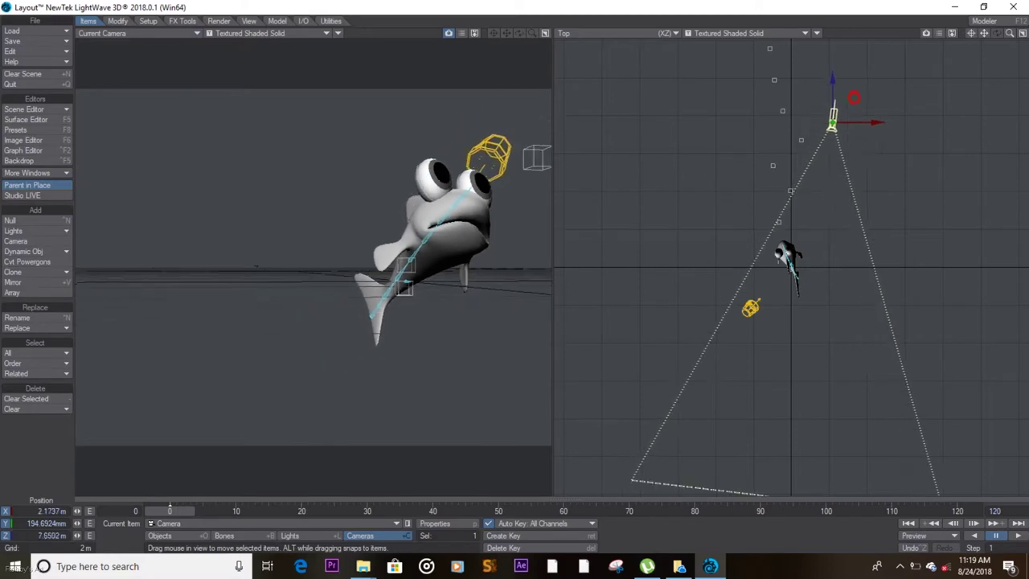
click(235, 510)
drag(868, 88, 868, 26)
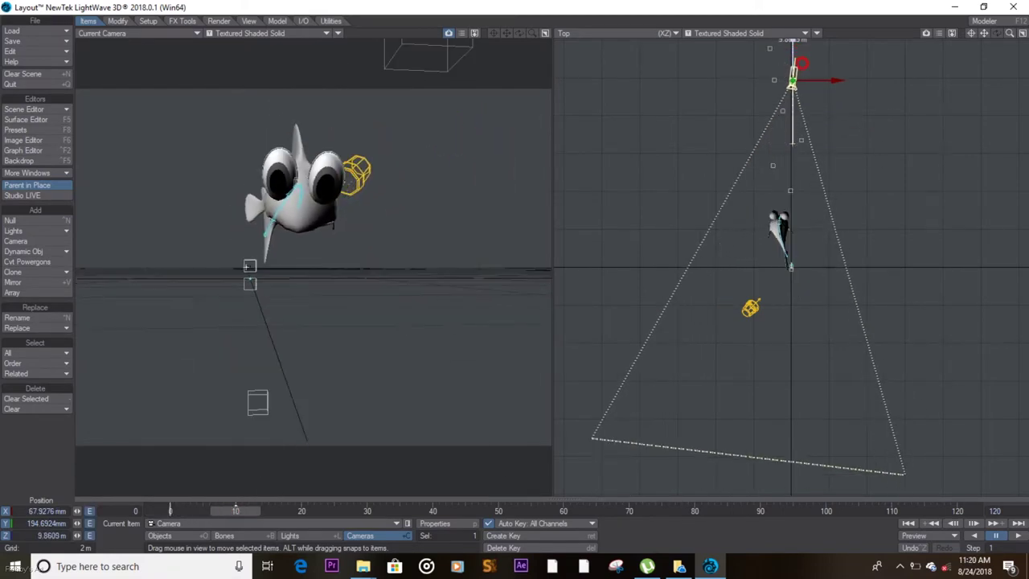
Step: Reposition the camera at frames 20 and 30 to keep the swimming fish in frame
drag(236, 511, 296, 511)
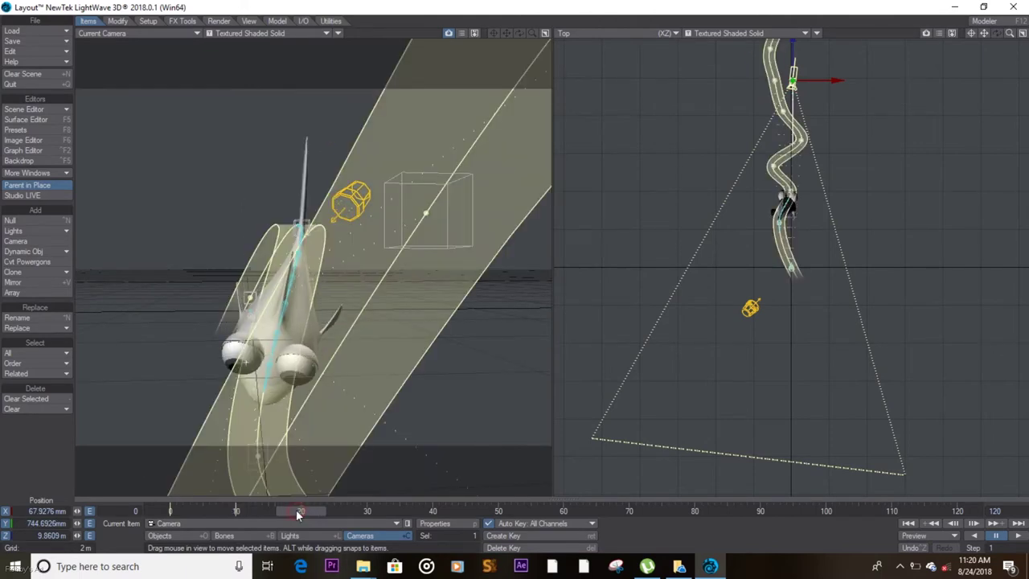
drag(295, 510, 301, 510)
drag(367, 409, 348, 453)
drag(368, 511, 371, 512)
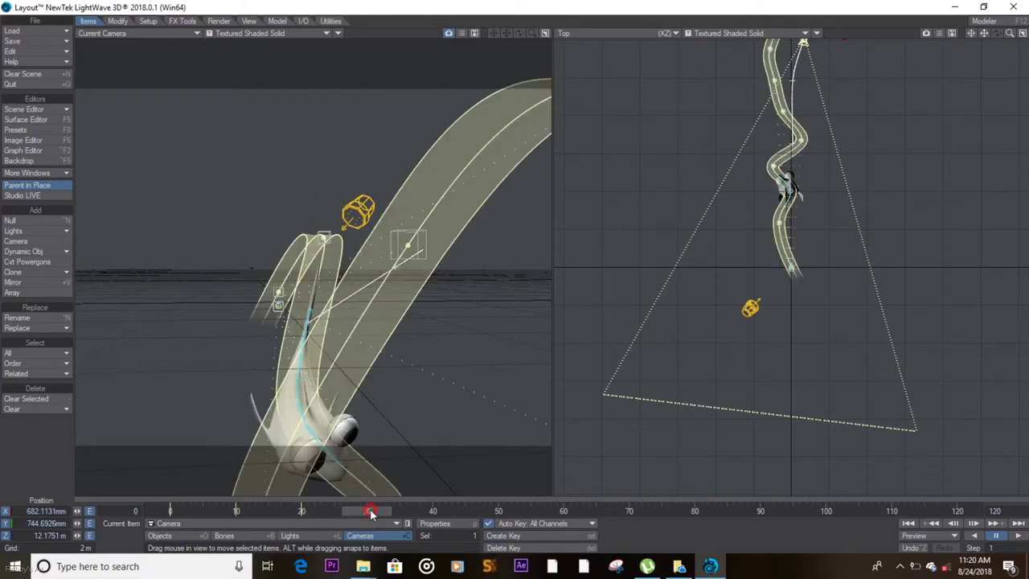
click(390, 410)
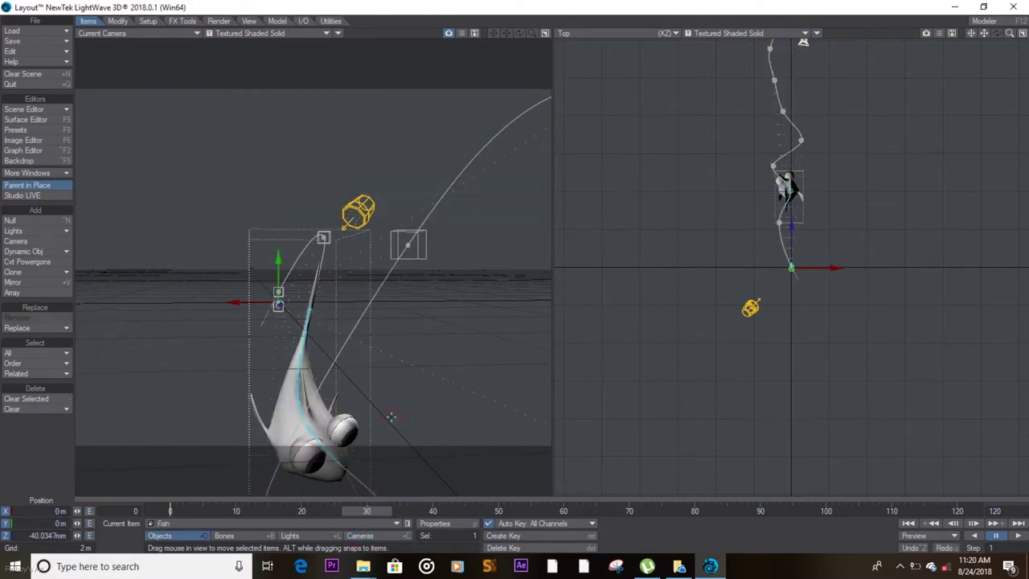
click(378, 535)
mouse_move(416, 392)
mouse_down()
mouse_move(448, 397)
mouse_move(457, 448)
mouse_up()
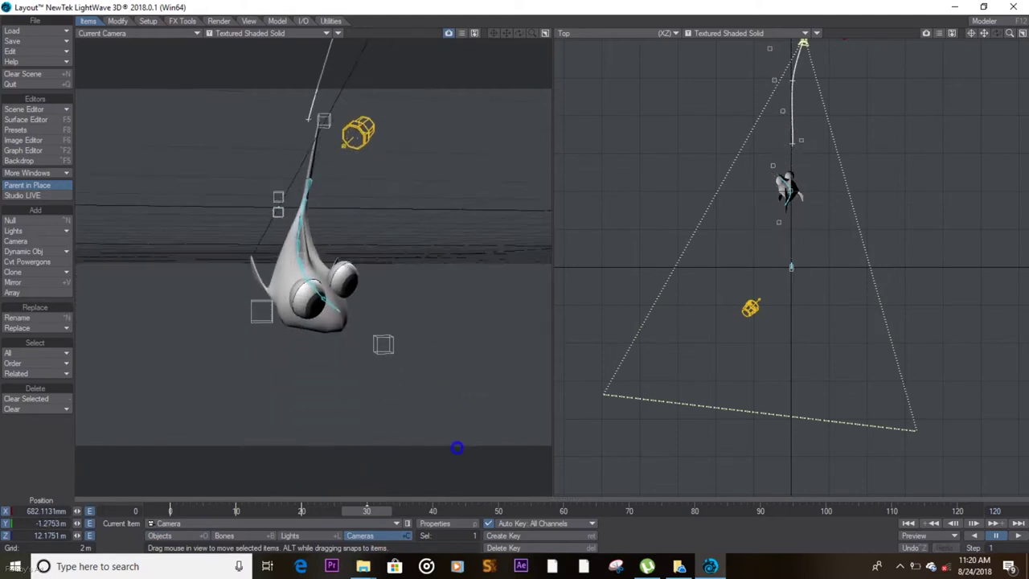
drag(364, 273, 361, 333)
Step: Re-aim the camera at the fish at frames 50 and 69
click(435, 511)
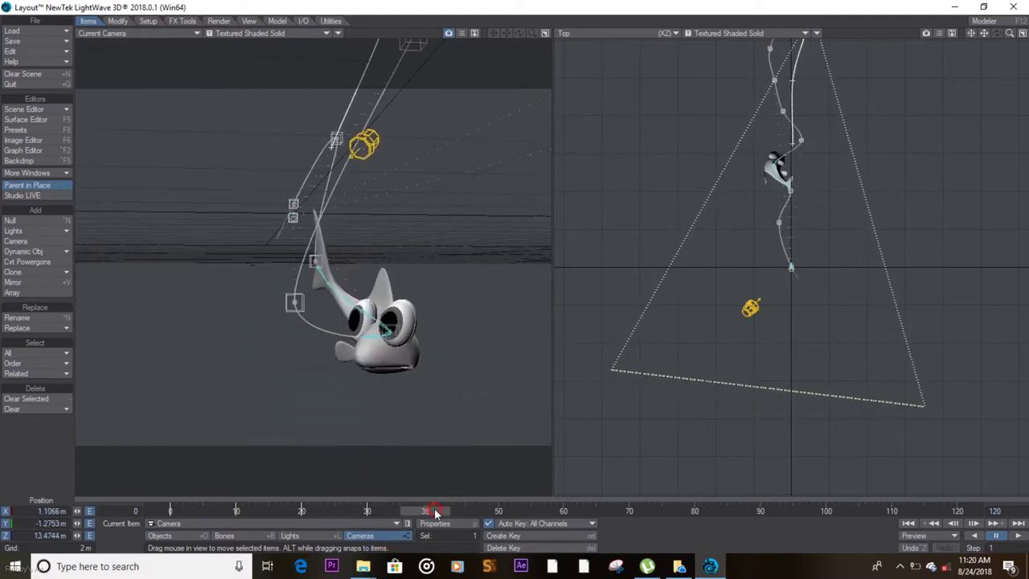
click(451, 511)
click(497, 512)
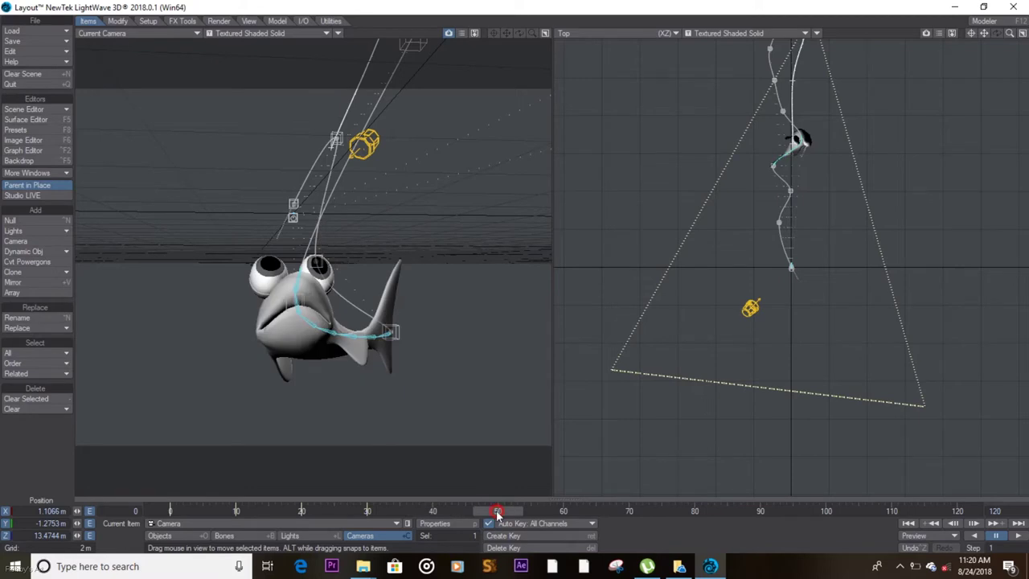
drag(442, 335, 431, 450)
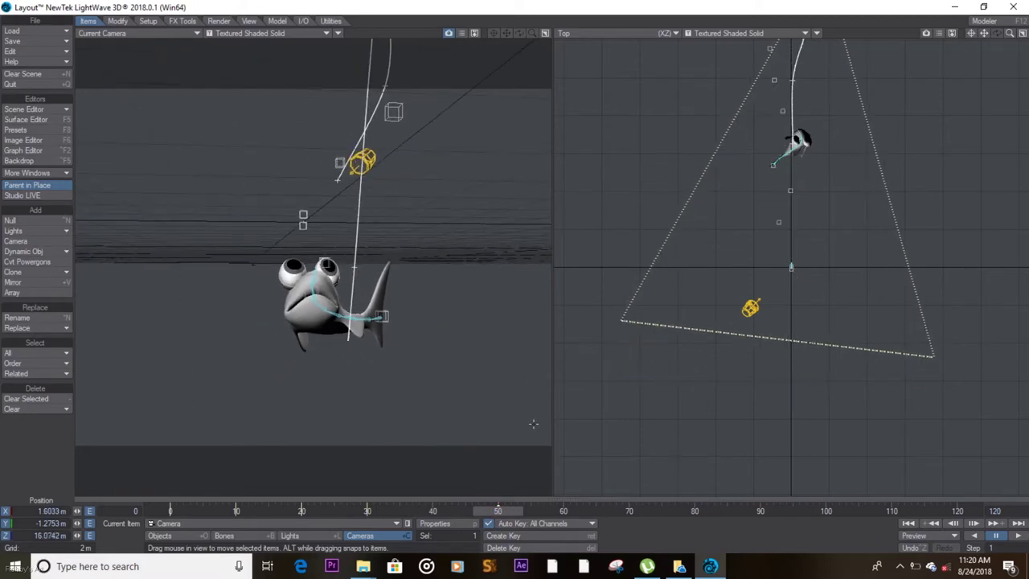
click(564, 511)
click(619, 511)
drag(459, 214, 432, 166)
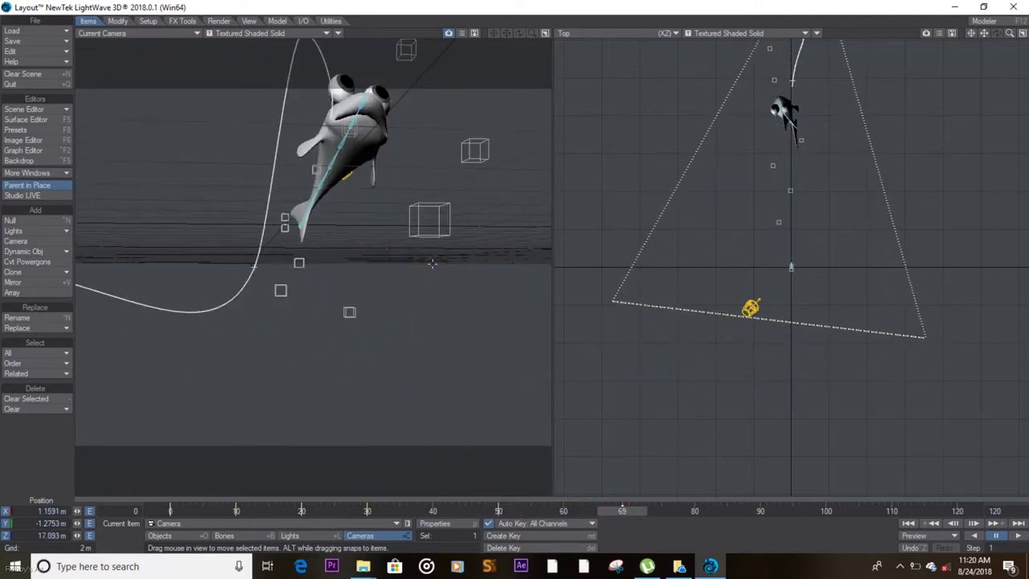
Step: Re-aim the camera at frames 92 and 109, then select the fish's Bone (1)
click(772, 511)
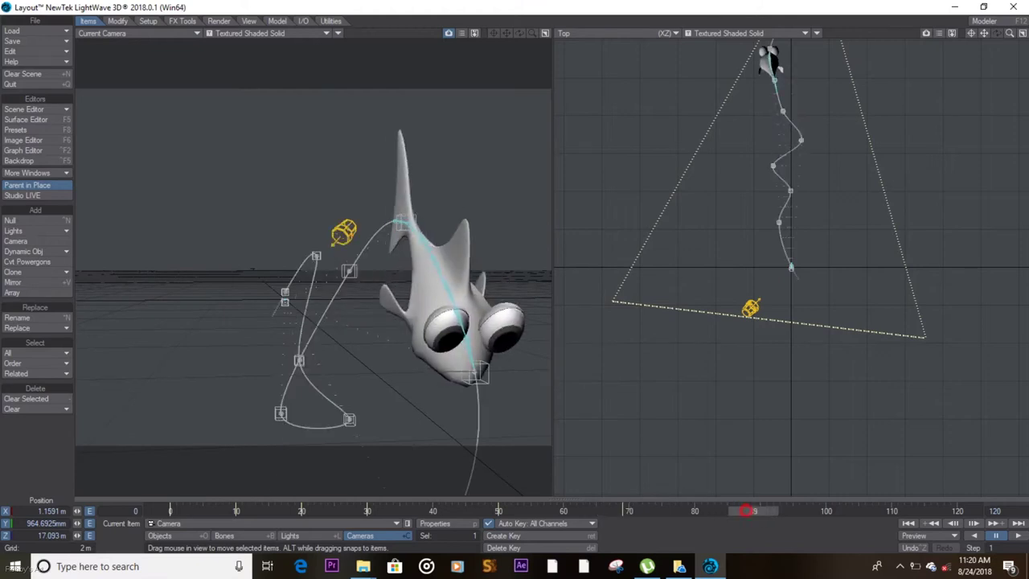
mouse_move(388, 359)
mouse_down()
mouse_move(364, 414)
mouse_move(378, 303)
mouse_up()
click(884, 511)
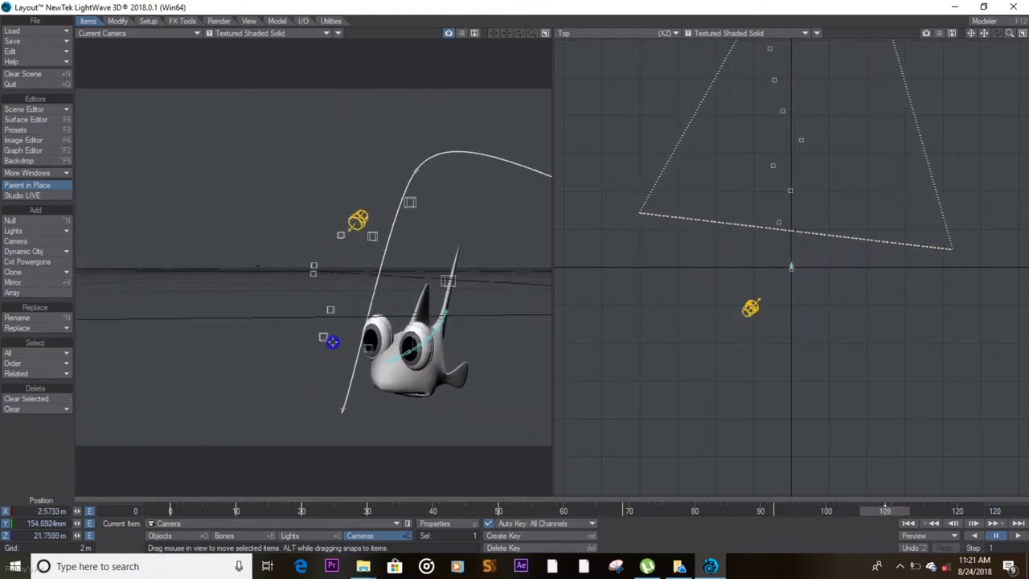
drag(333, 342, 336, 381)
click(962, 511)
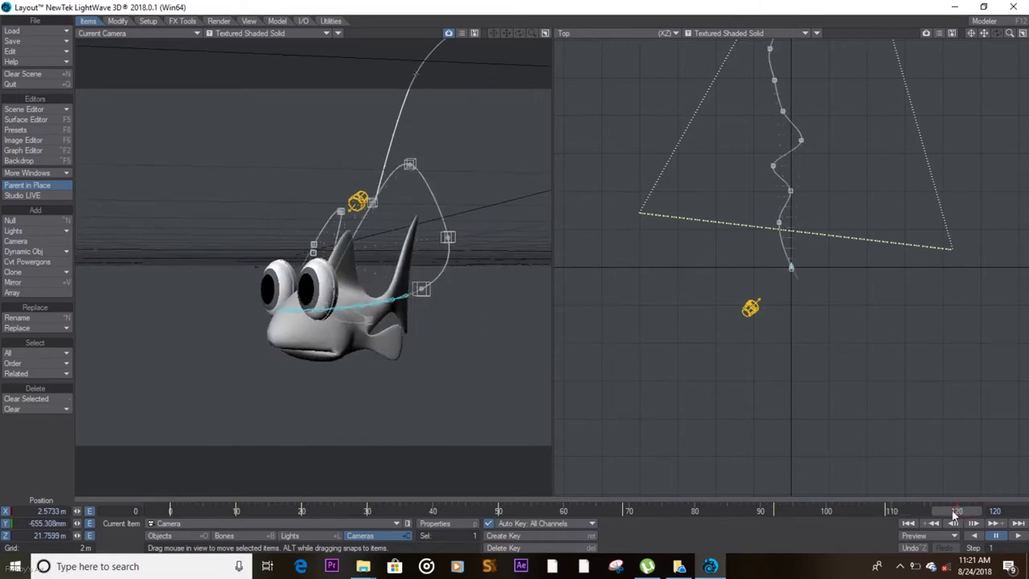
click(884, 511)
mouse_move(487, 363)
mouse_down()
mouse_move(404, 98)
mouse_move(568, 467)
mouse_up()
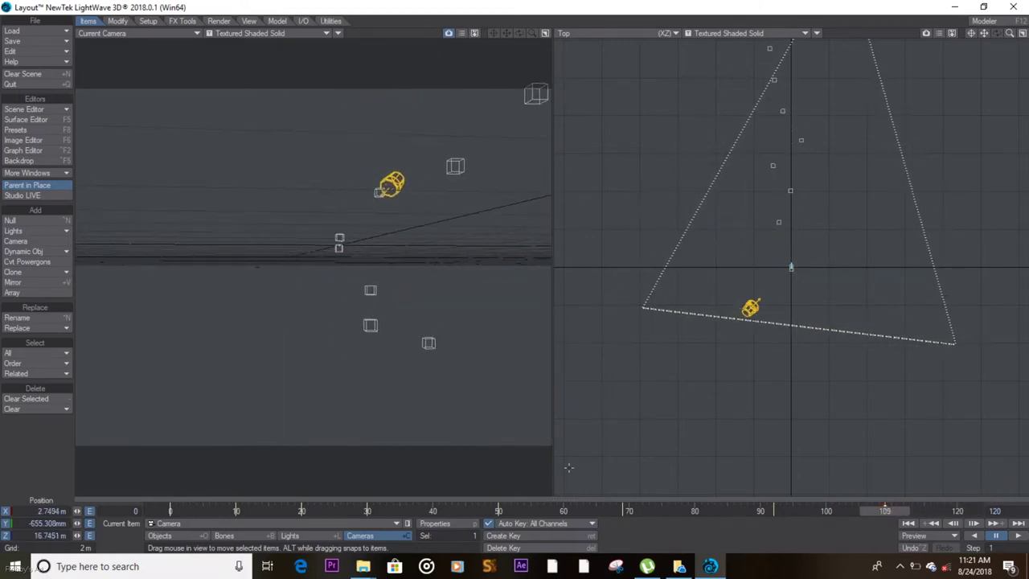
drag(773, 510, 780, 534)
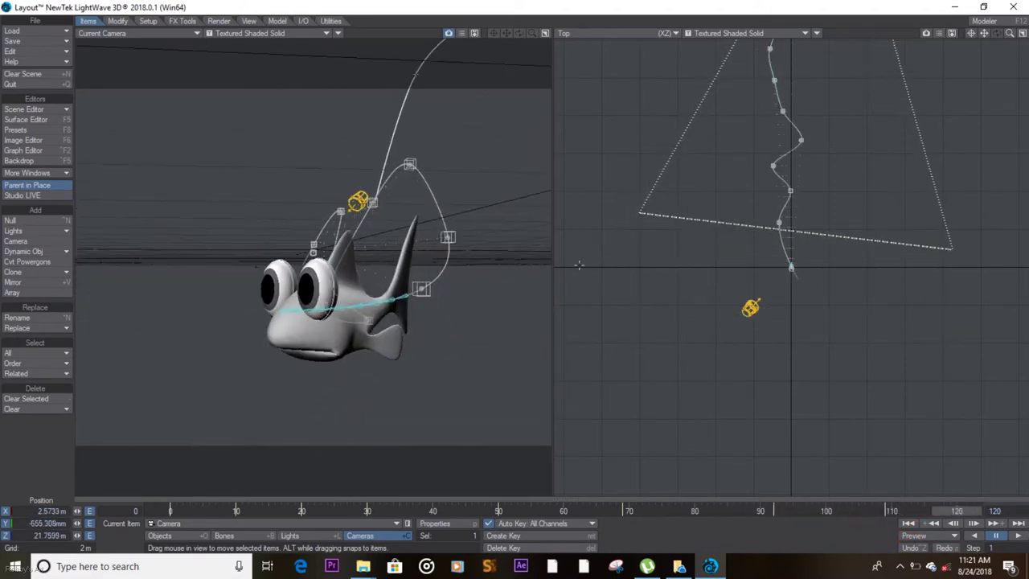
key(shift+b)
click(404, 296)
Step: Raise the fish's Bone (1) upward, then reselect the camera
key(y)
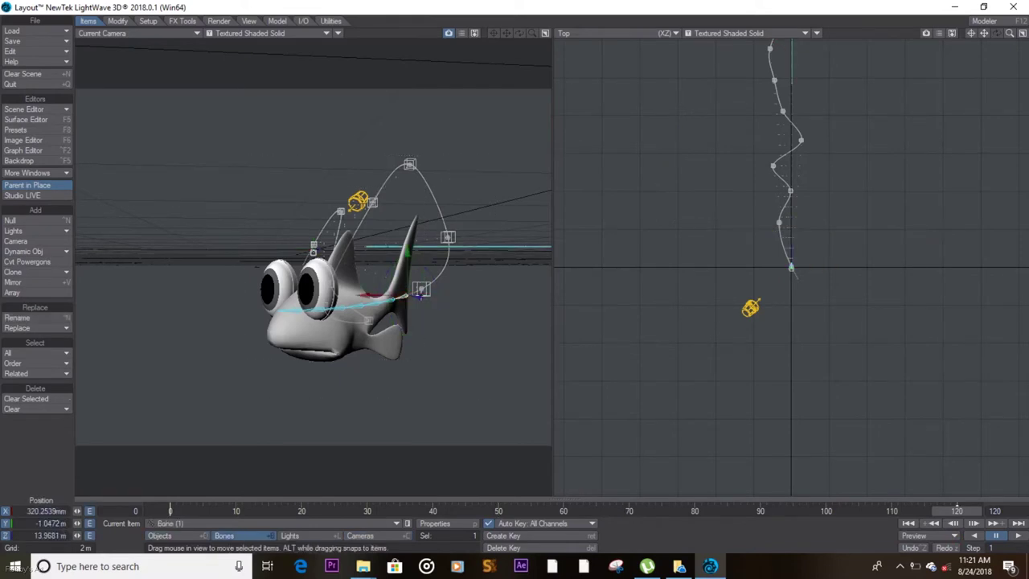
drag(418, 296, 670, 373)
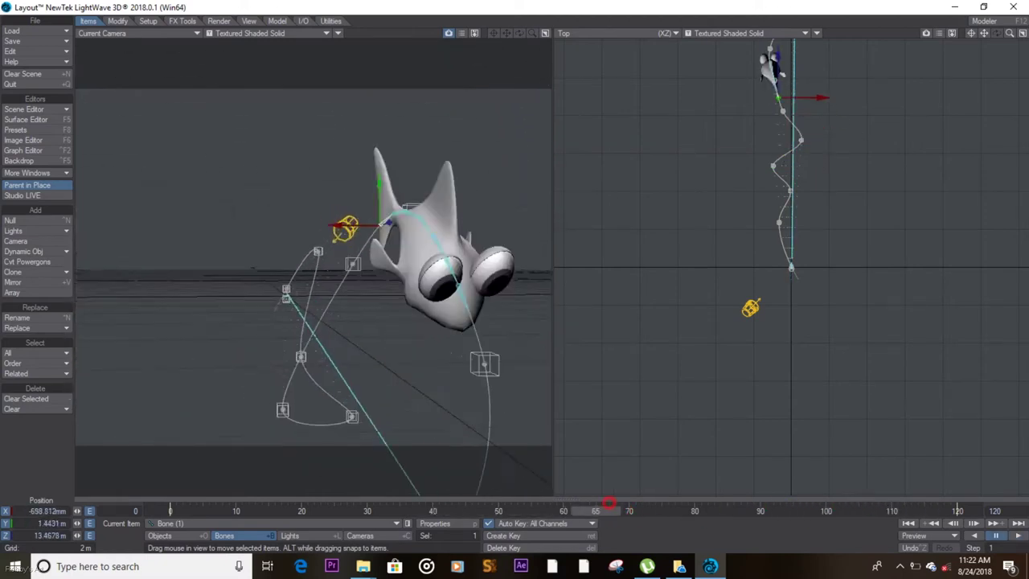
click(359, 535)
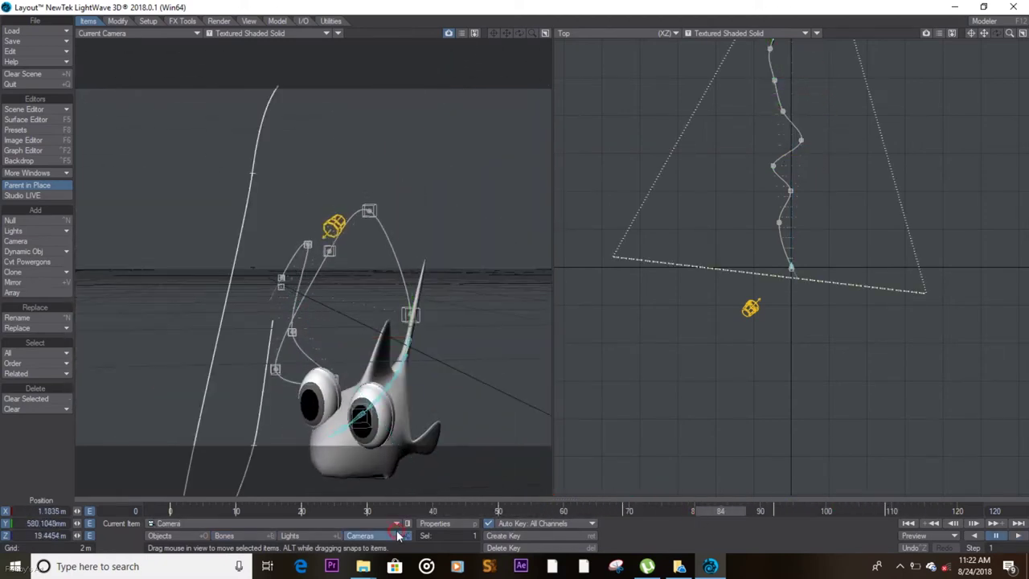
right_click(860, 494)
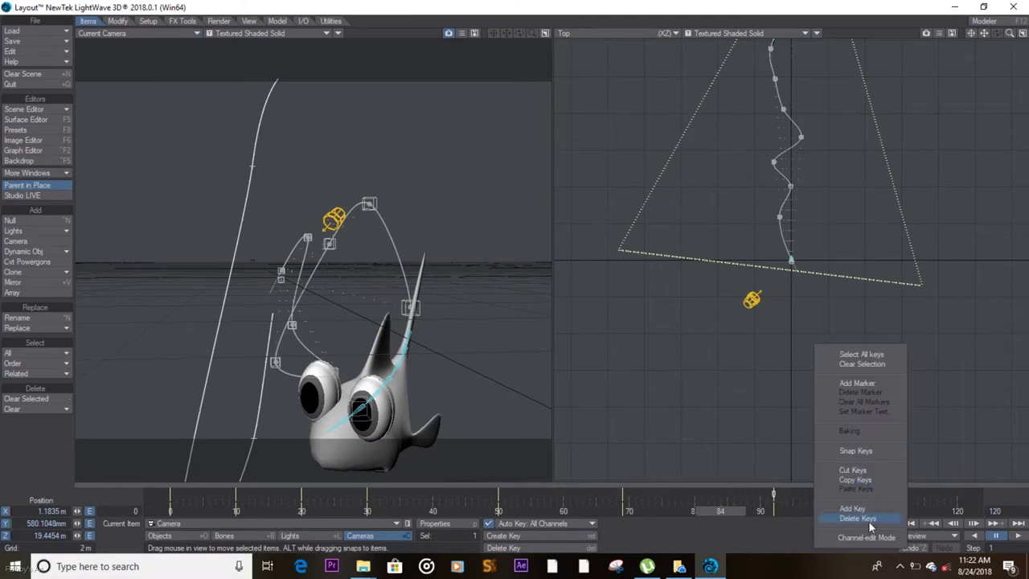
click(869, 521)
click(331, 511)
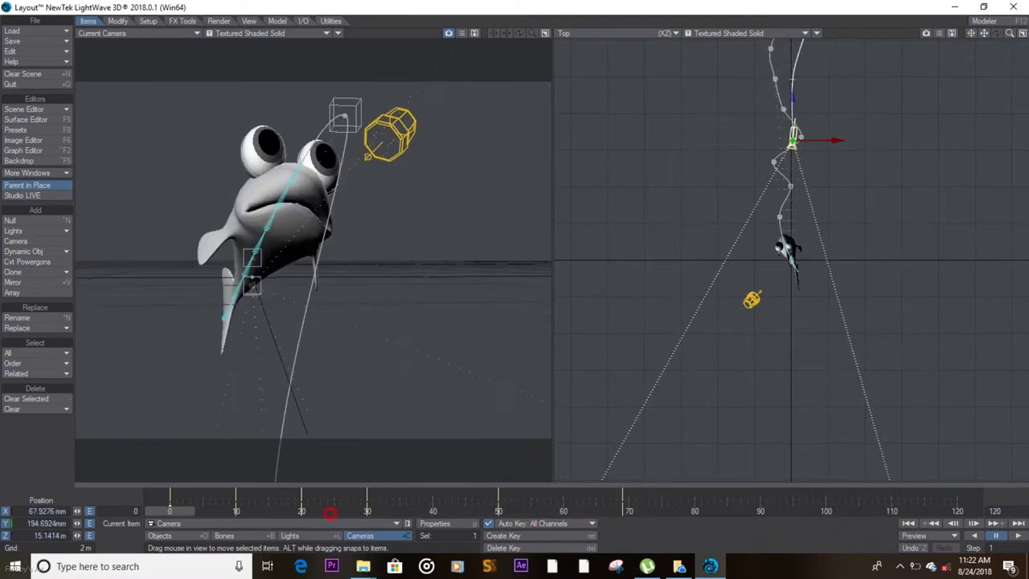
click(826, 511)
mouse_move(361, 276)
mouse_down()
mouse_move(498, 401)
mouse_move(426, 337)
mouse_up()
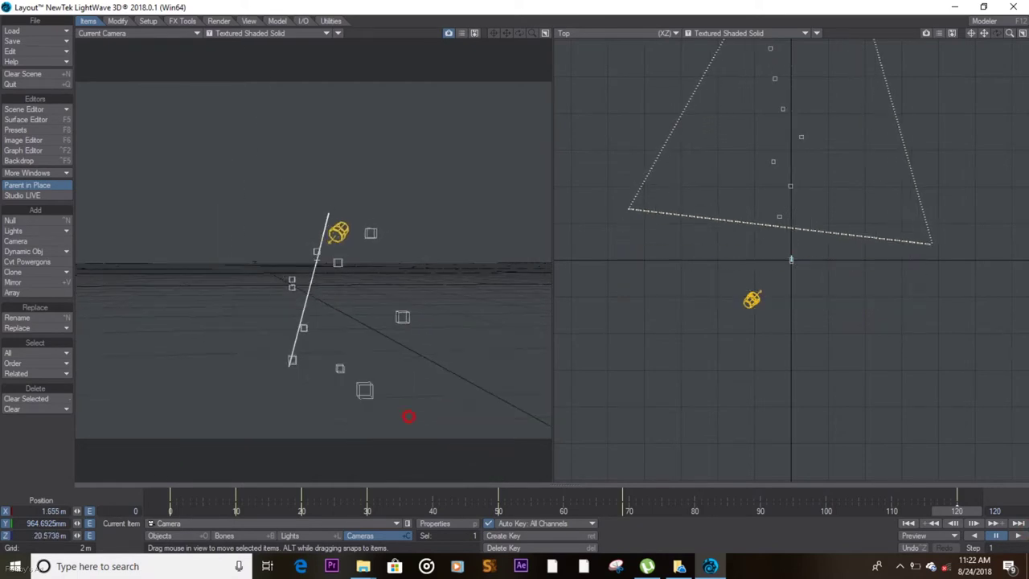
click(598, 504)
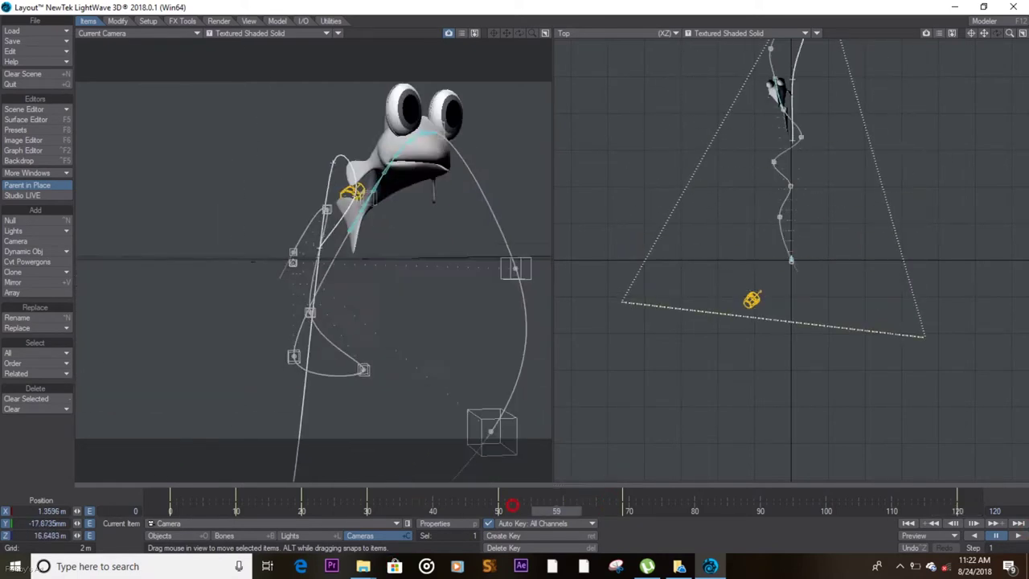
click(1016, 536)
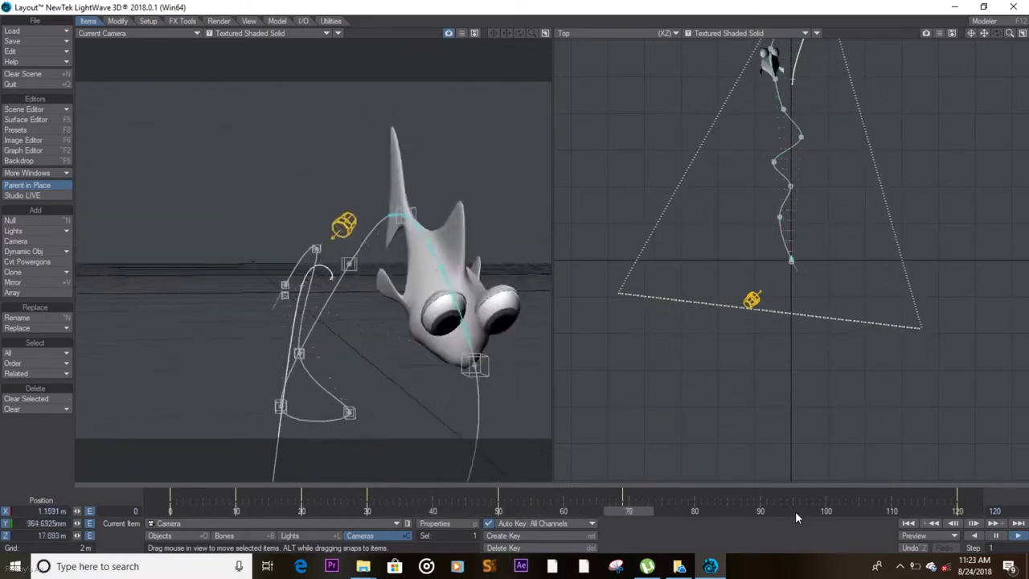
click(273, 487)
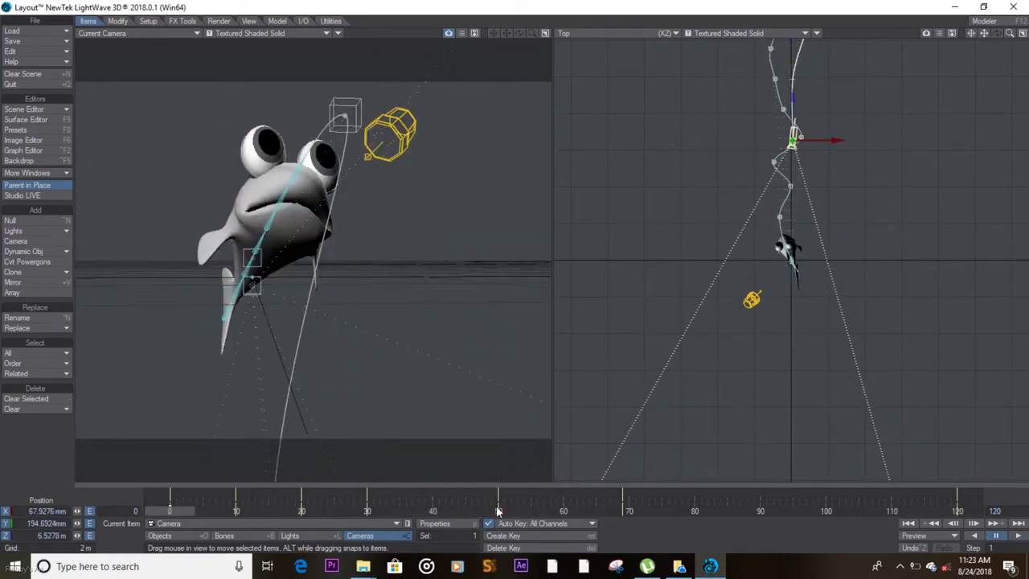
Step: Save the scene as 'Fish Swimming.lws'
key(s)
text(Fish Swimmin)
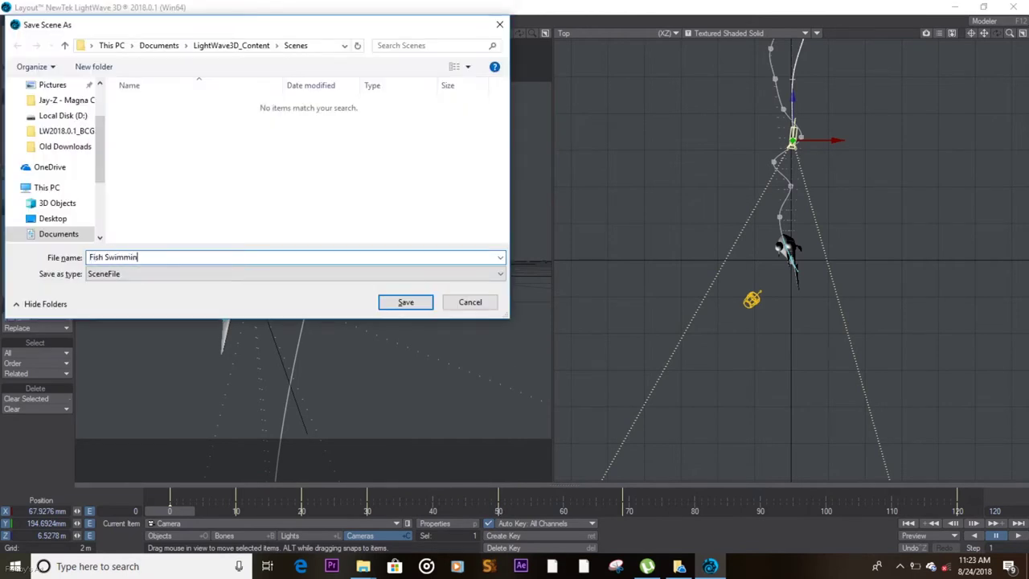
text(g)
key(Return)
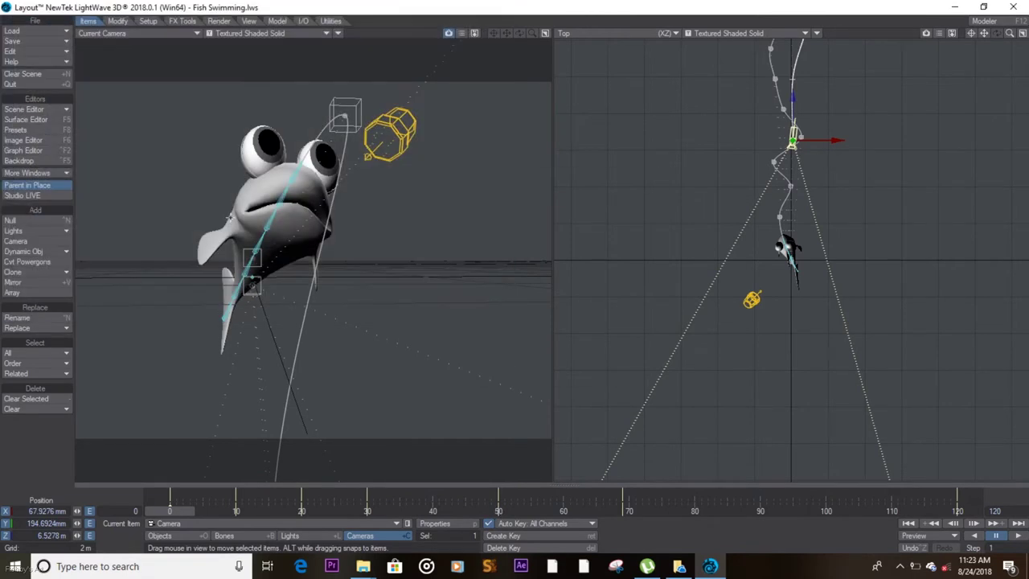
Step: Set the camera resolution to HDTV (1920 x 1080), resave the scene, and show a VPR preview
click(545, 34)
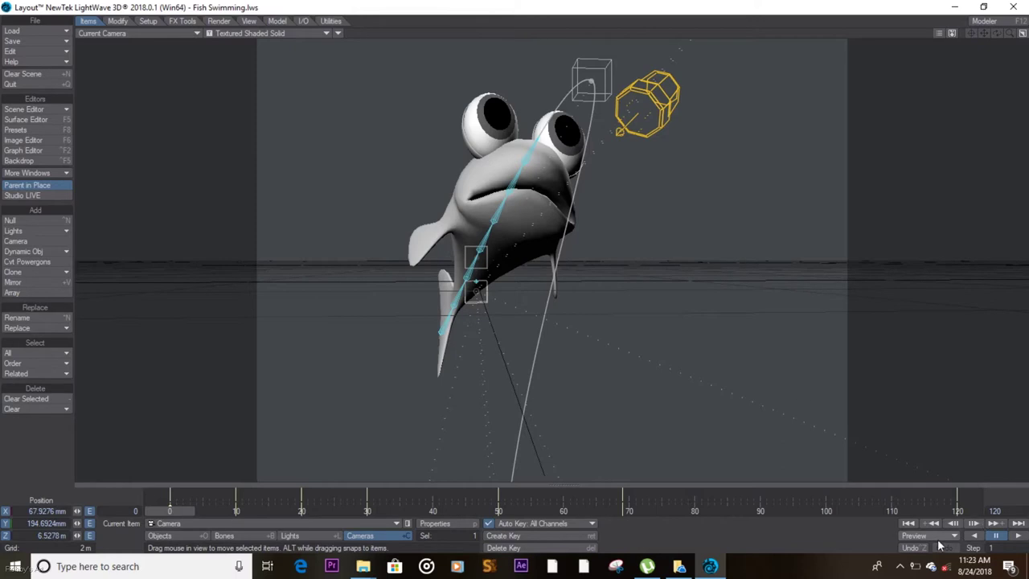
click(434, 523)
click(548, 172)
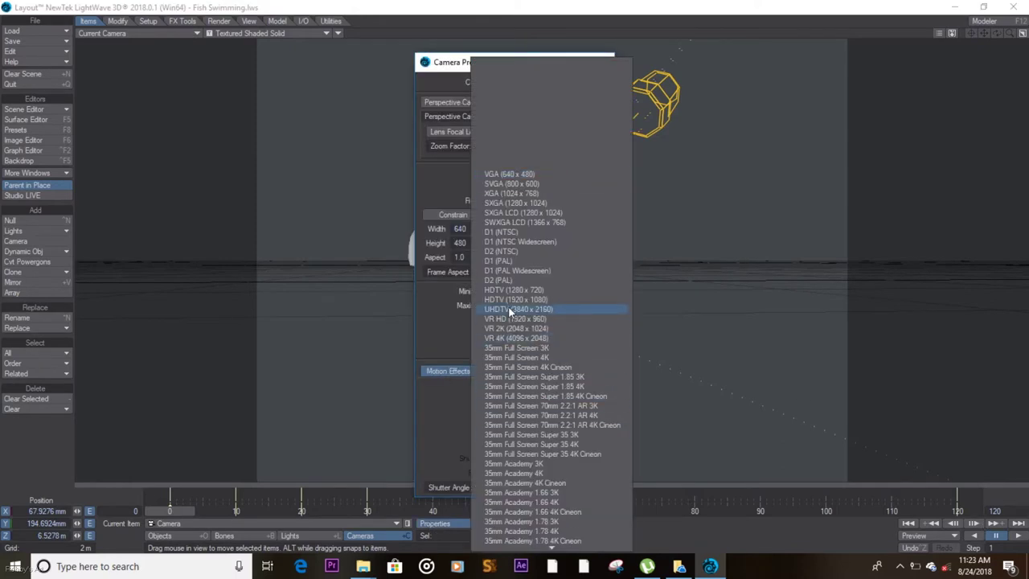
click(512, 298)
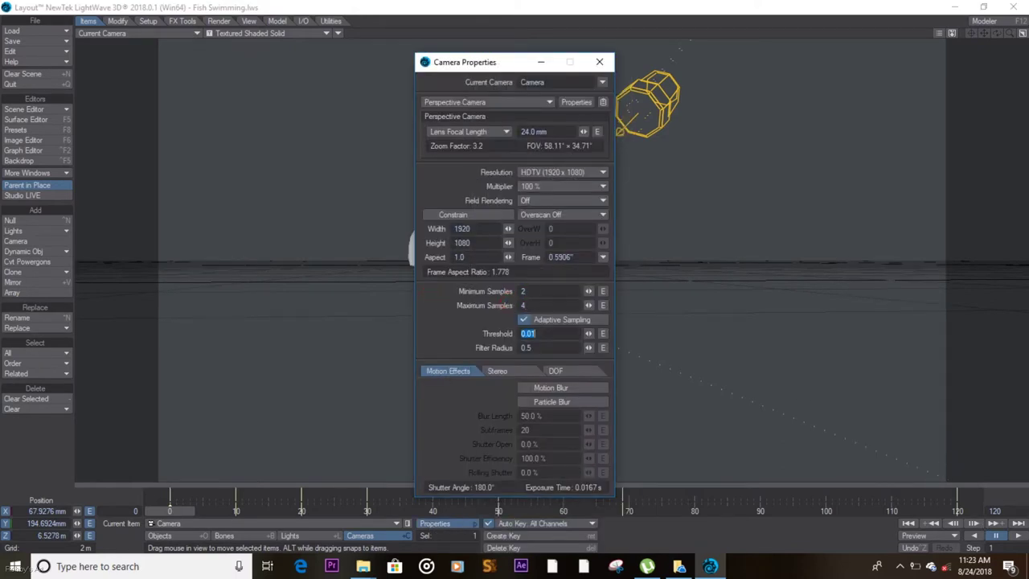
click(599, 62)
key(s)
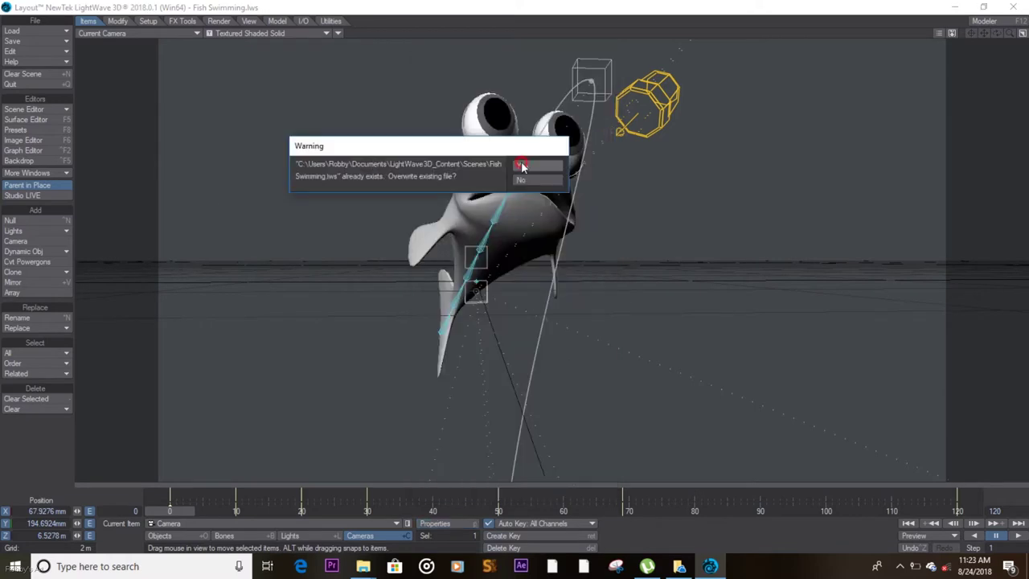
click(521, 165)
click(265, 33)
click(282, 95)
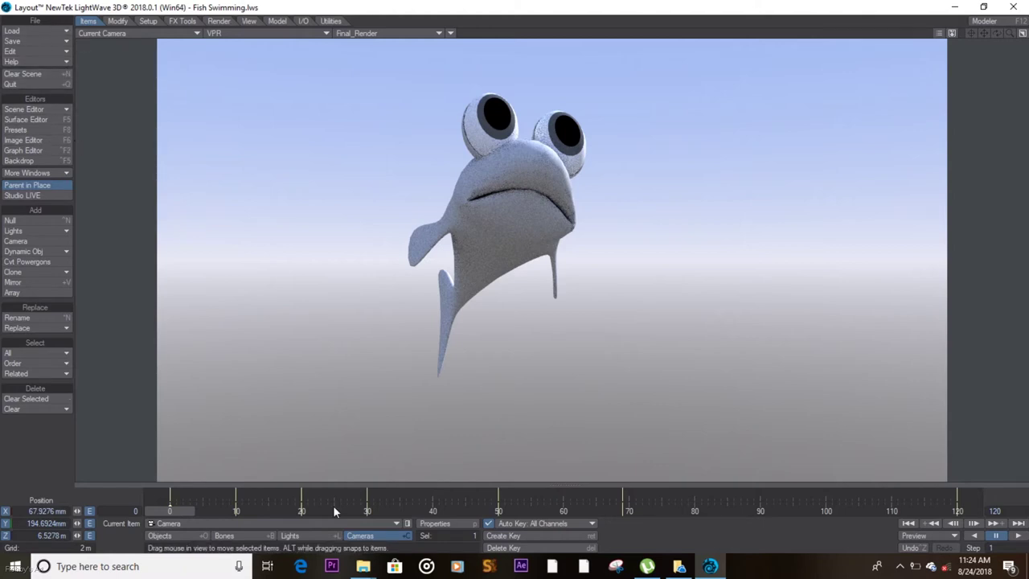
Step: Open the Backdrop settings and set the solid backdrop colour to a very dark blue
click(55, 173)
click(32, 161)
drag(520, 150, 143, 65)
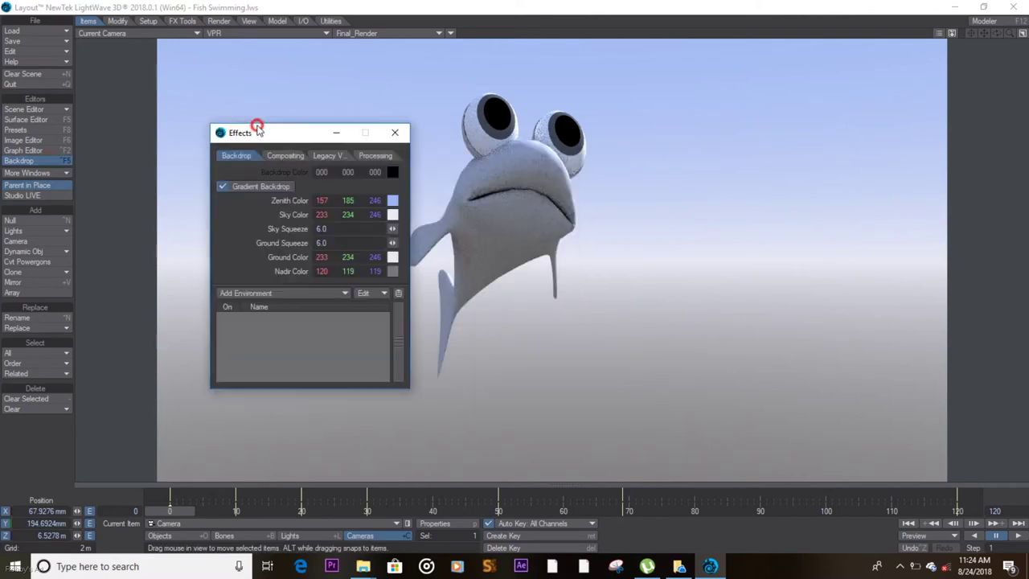
click(99, 116)
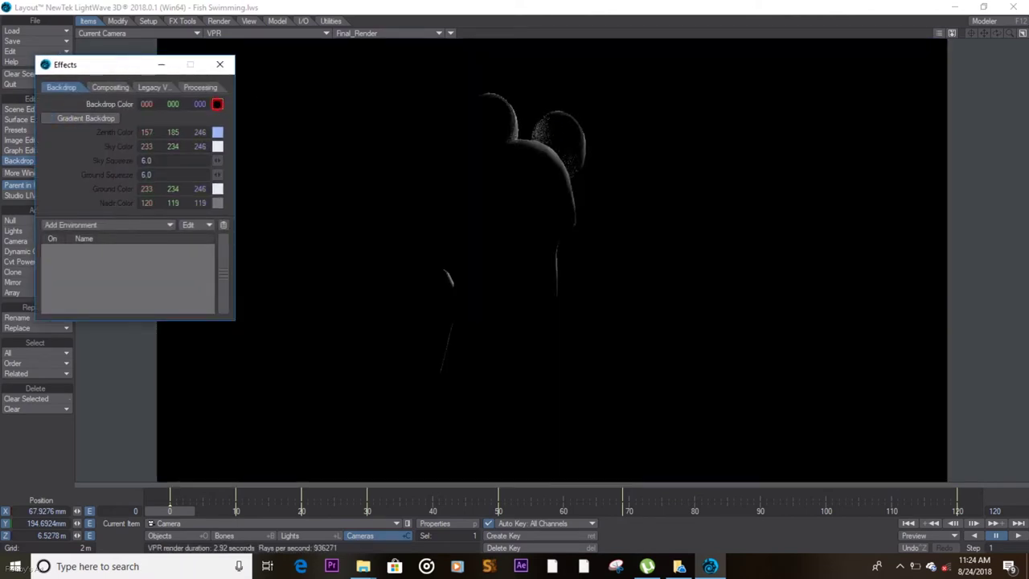
click(218, 104)
drag(143, 186, 93, 217)
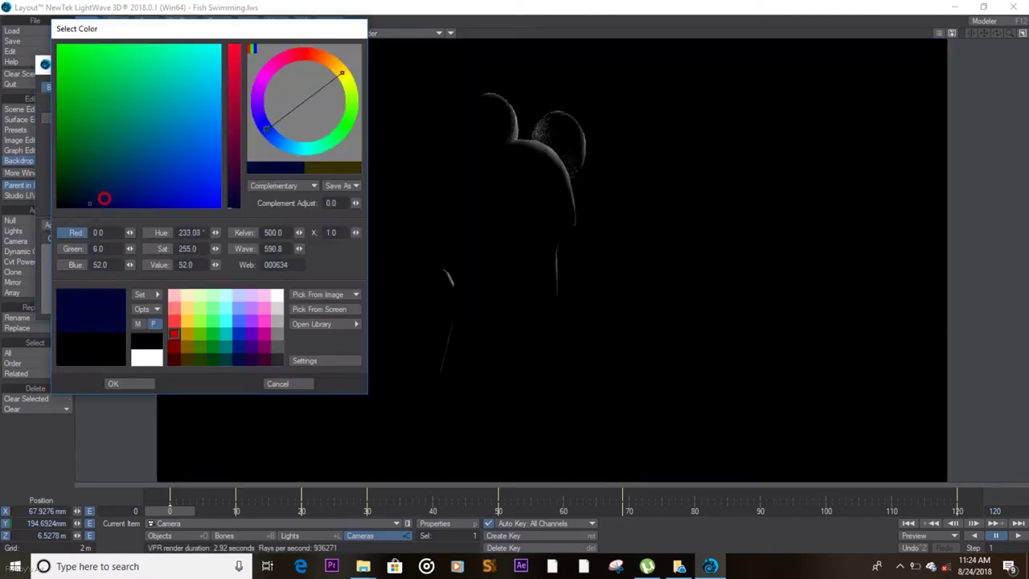
click(125, 383)
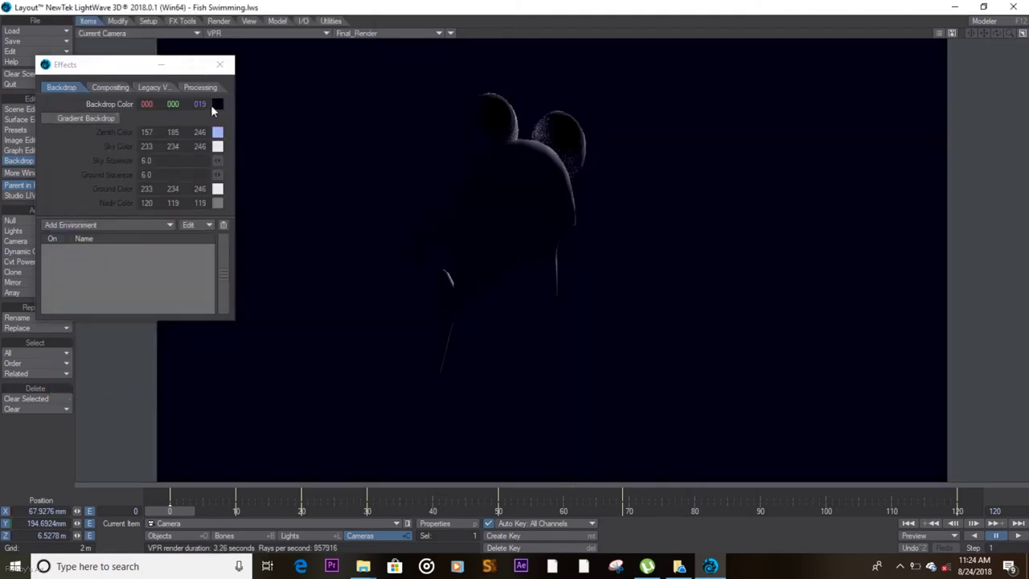
Step: Enable Gradient Backdrop and set the zenith colour to blue 0/31/127
click(45, 119)
click(218, 132)
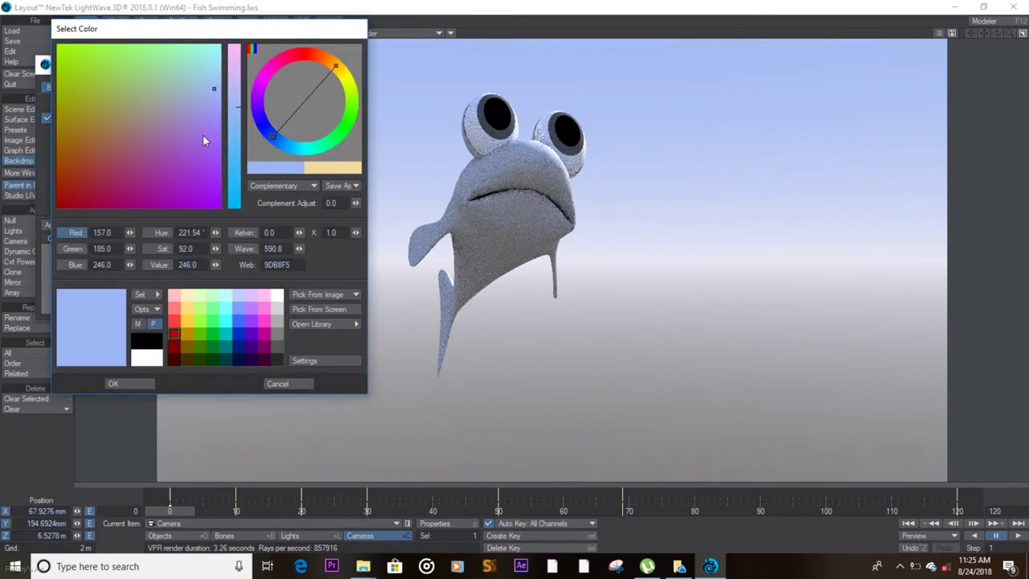
click(245, 360)
click(120, 384)
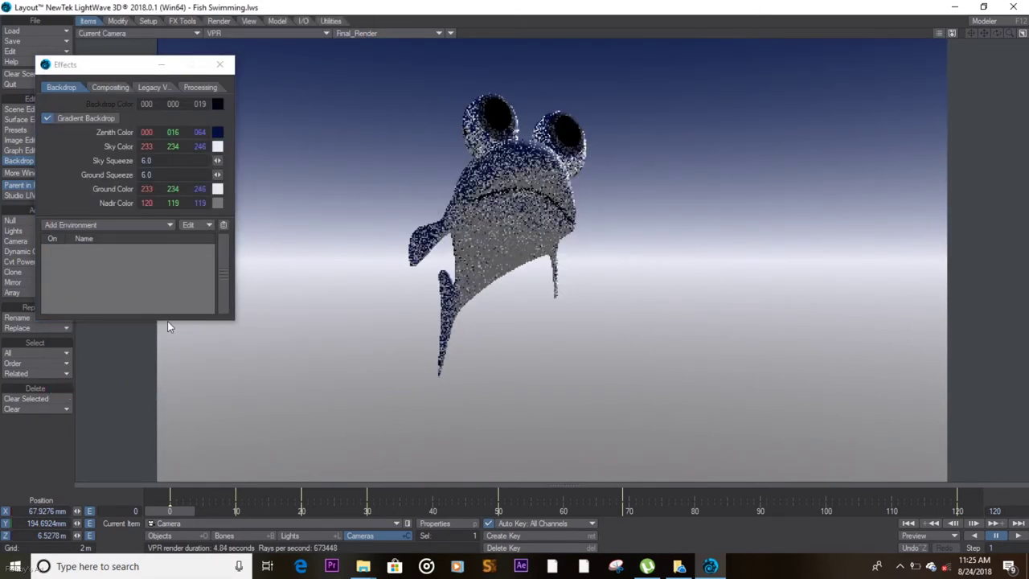
click(217, 132)
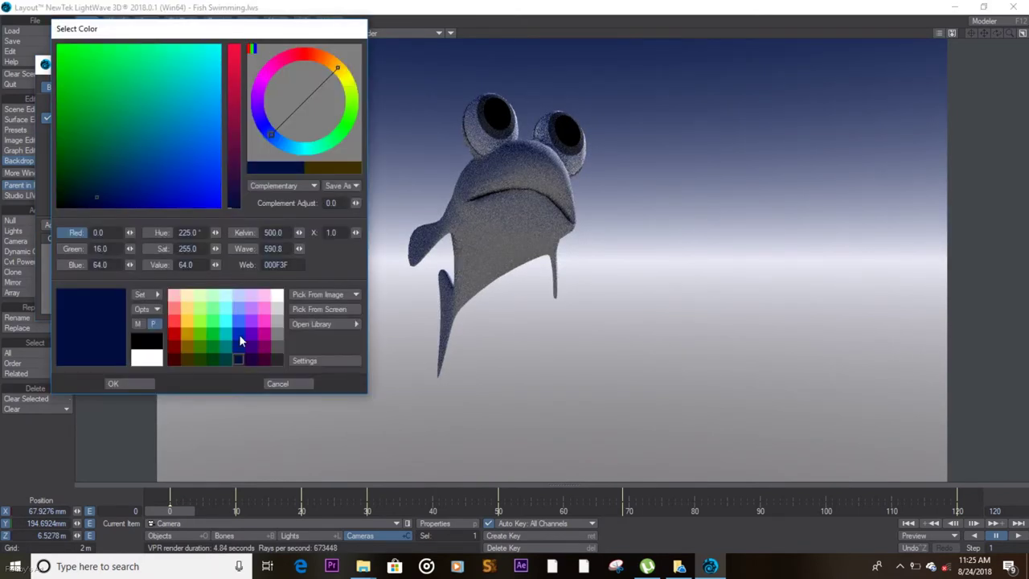
double_click(240, 341)
click(218, 132)
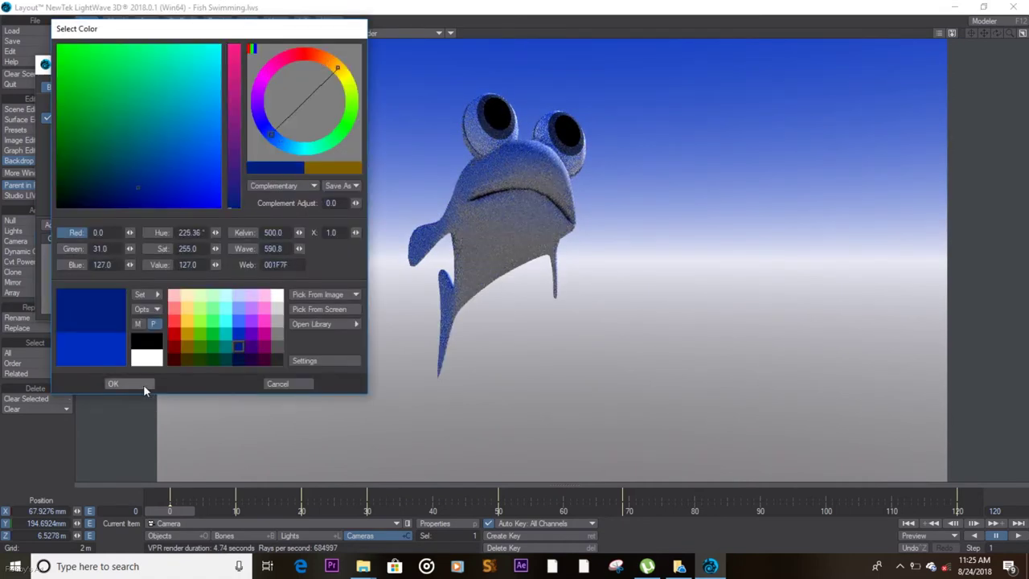
click(143, 384)
Step: Set the gradient ground colour to 0/16/64 and the sky colour to 0/31/127
click(218, 191)
click(238, 359)
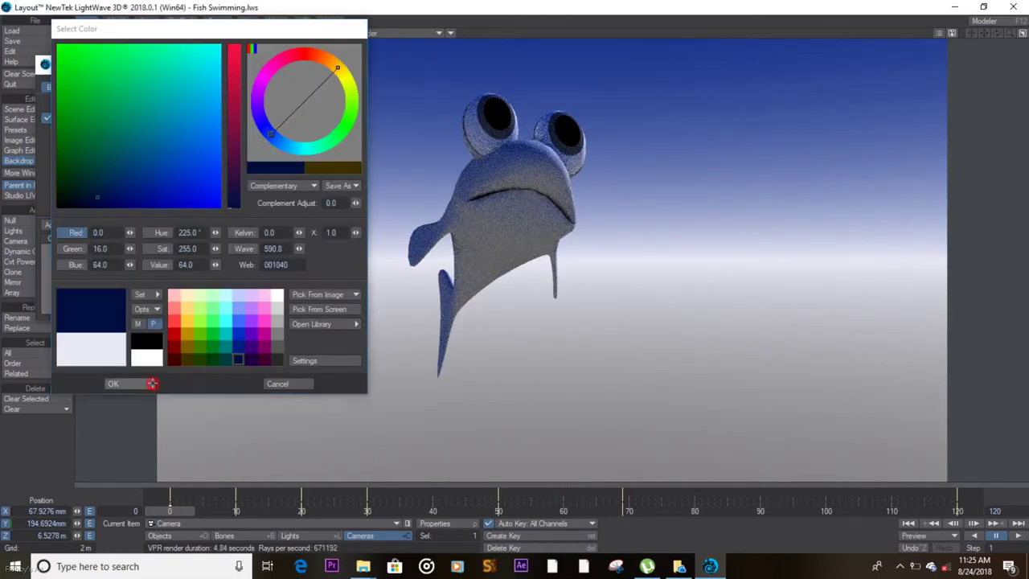
click(152, 383)
click(218, 190)
click(238, 345)
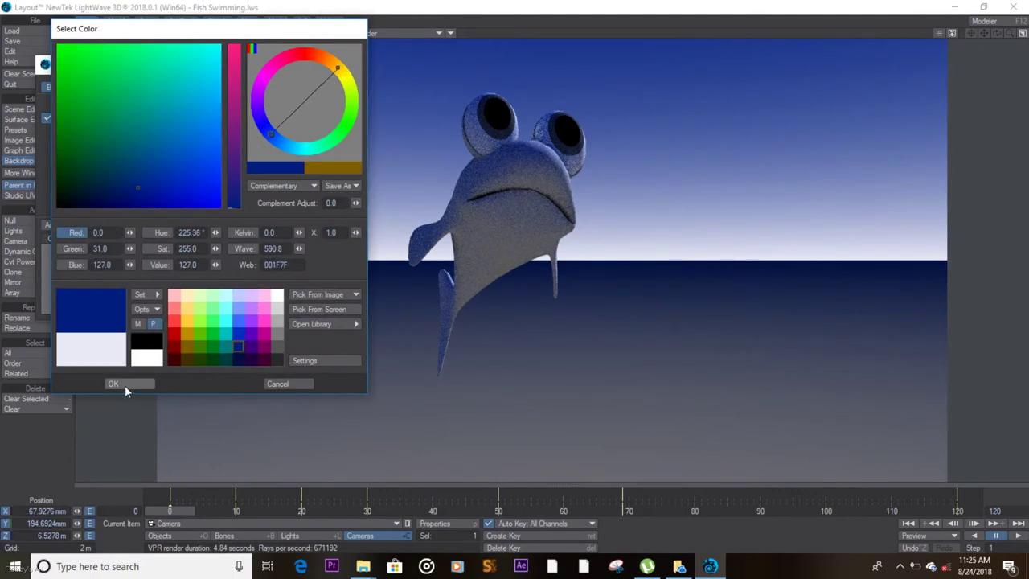
click(124, 386)
Step: Toggle the gradient option and rework the solid backdrop colour, settling on dark blue 0/16/64
click(85, 118)
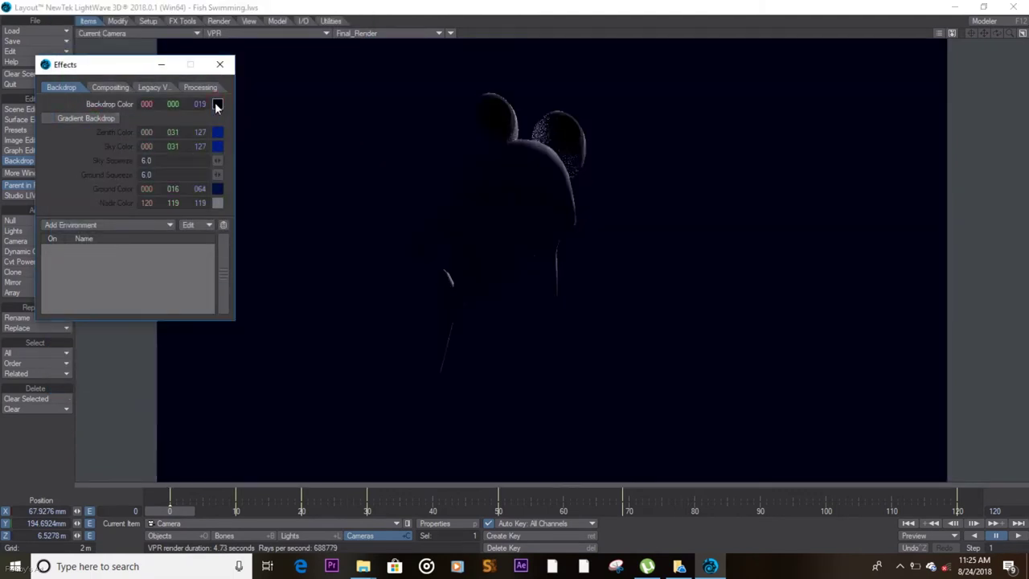
click(216, 105)
click(238, 345)
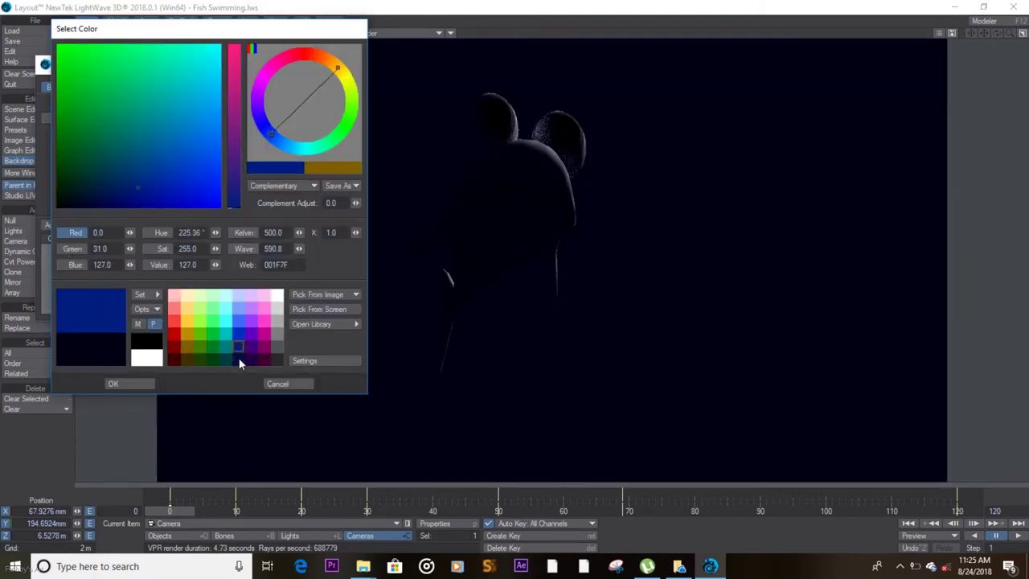
click(238, 360)
click(112, 383)
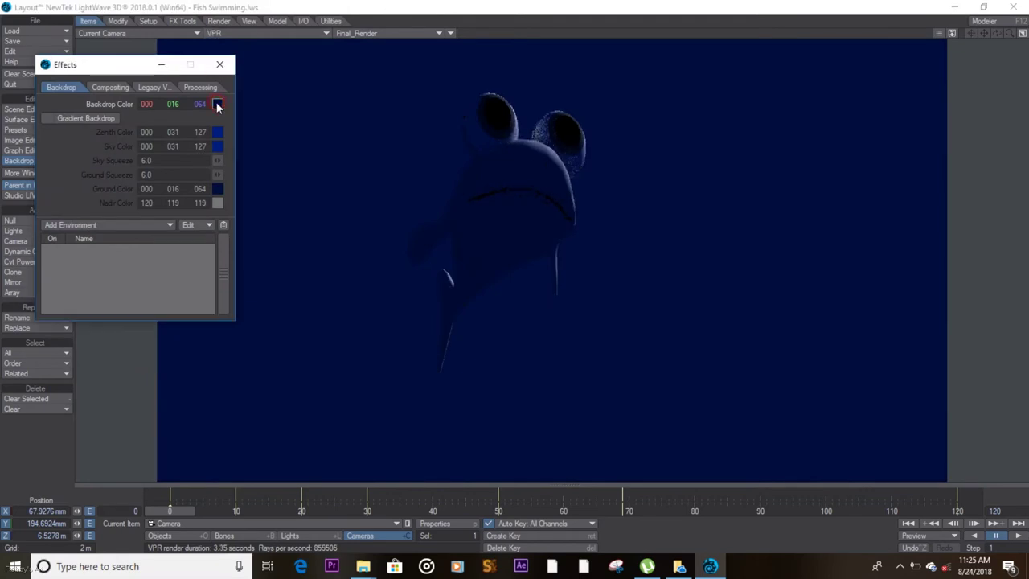
click(217, 104)
click(228, 359)
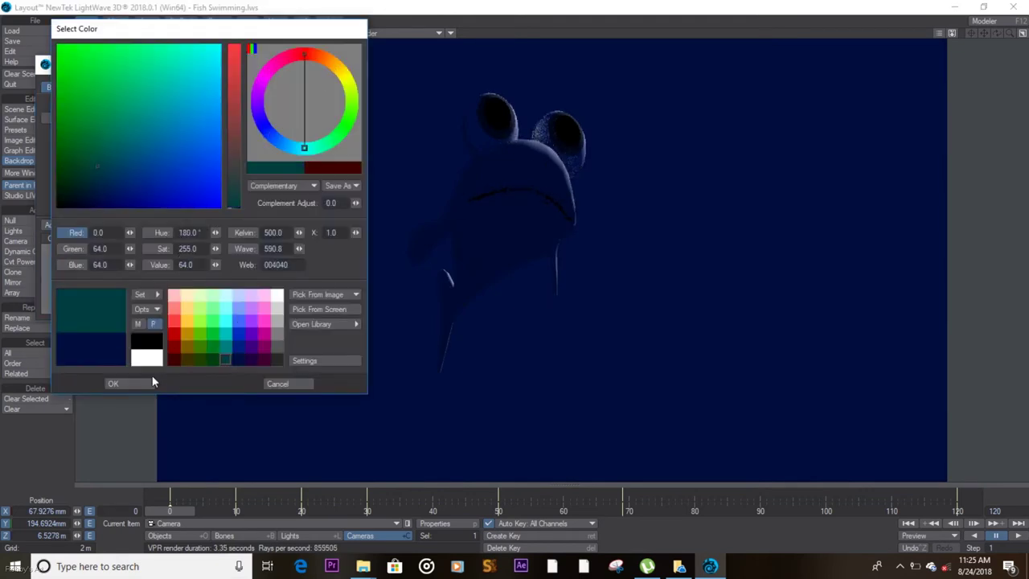
click(141, 382)
Step: Turn the gradient backdrop back on, add a Textured Environment, and delete the frame-0 key
click(102, 119)
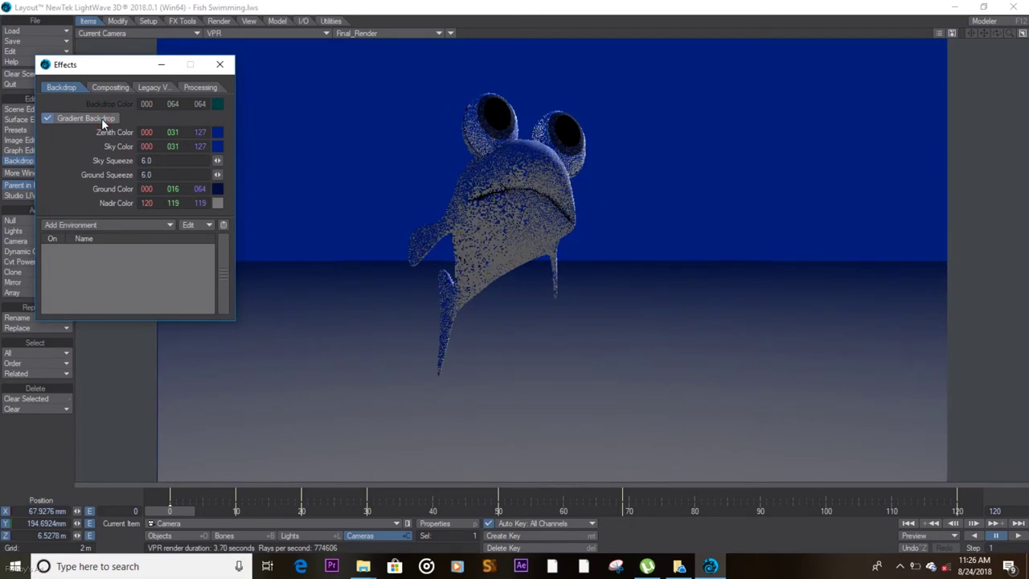
click(162, 227)
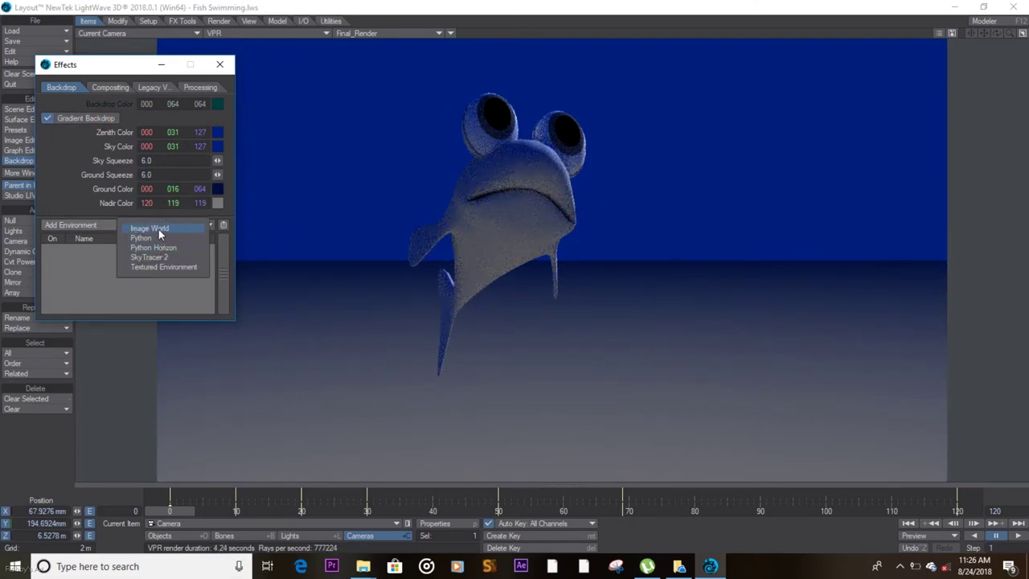
click(158, 229)
click(152, 224)
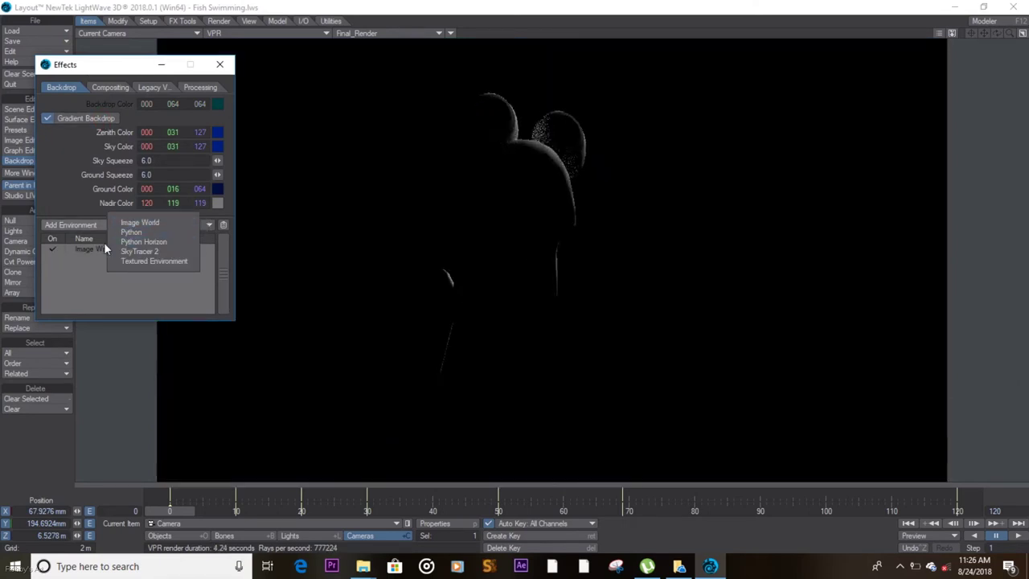
click(153, 260)
key(Delete)
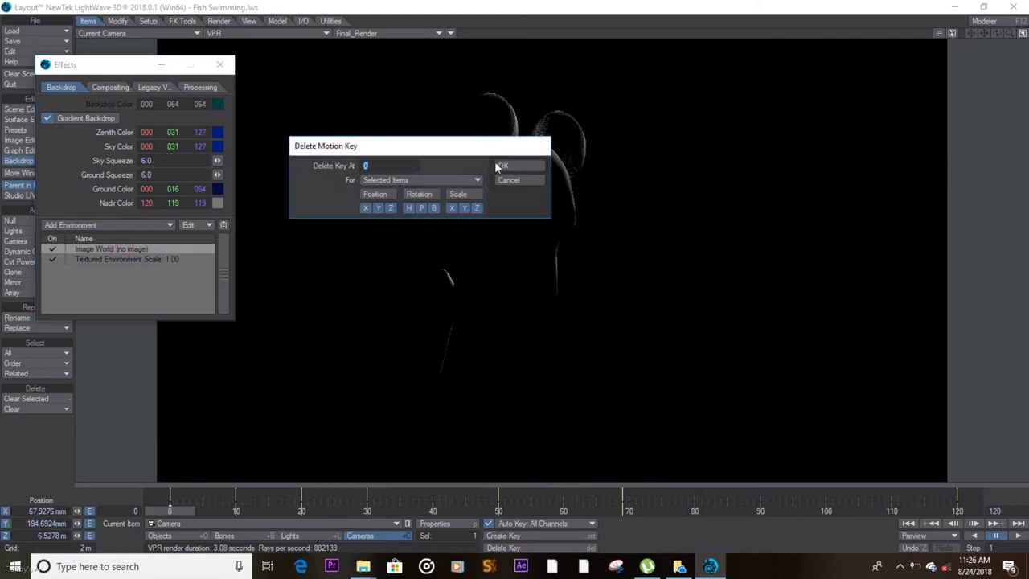
click(499, 167)
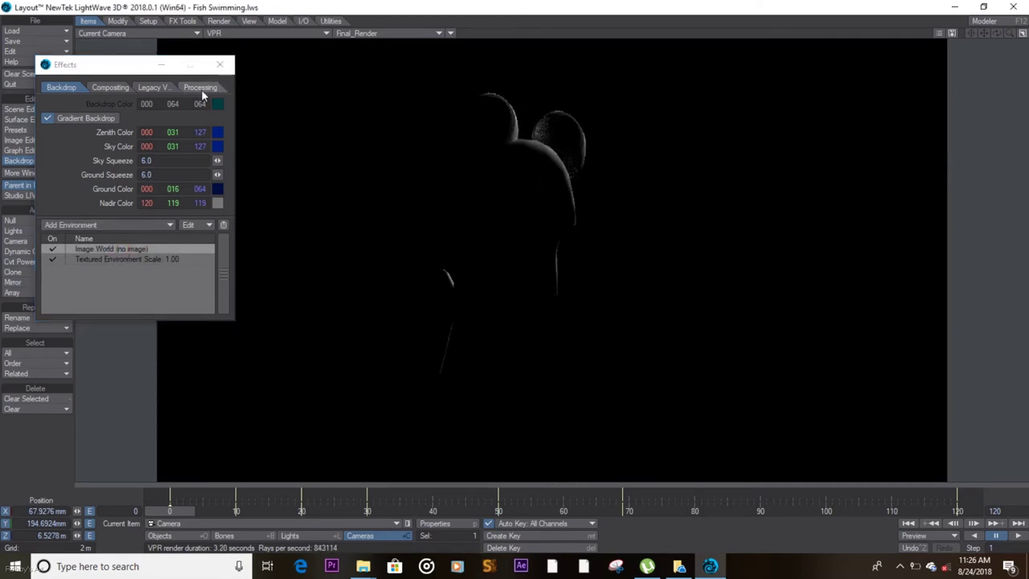
Step: Set the viewport to Textured Shaded Solid and close the Effects window
click(255, 36)
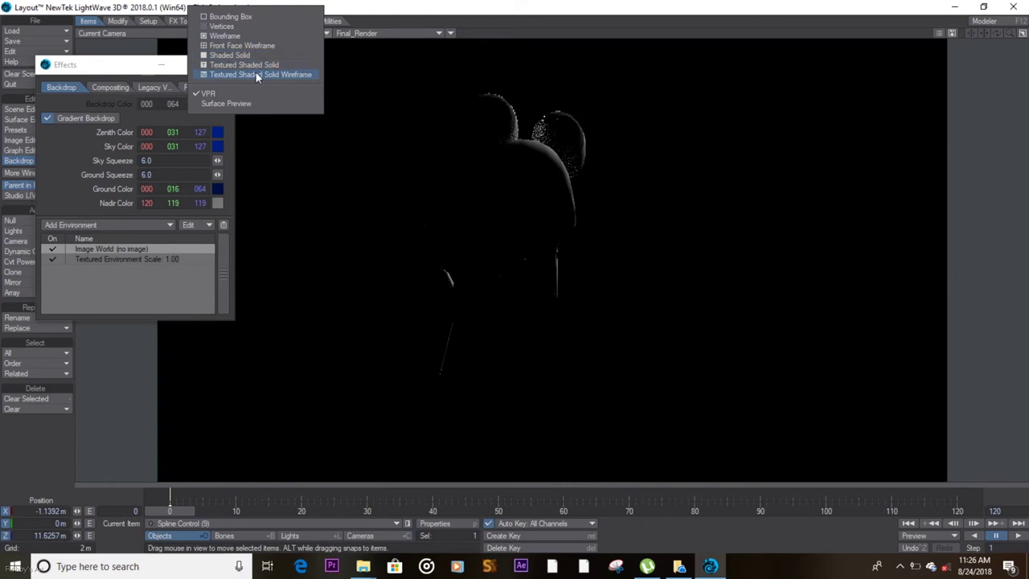
click(252, 68)
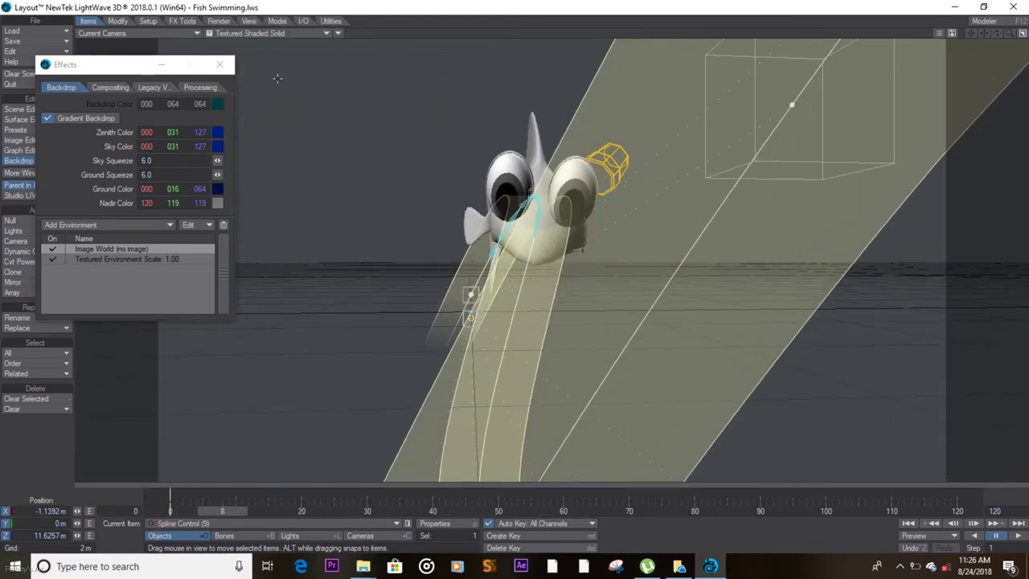
click(269, 33)
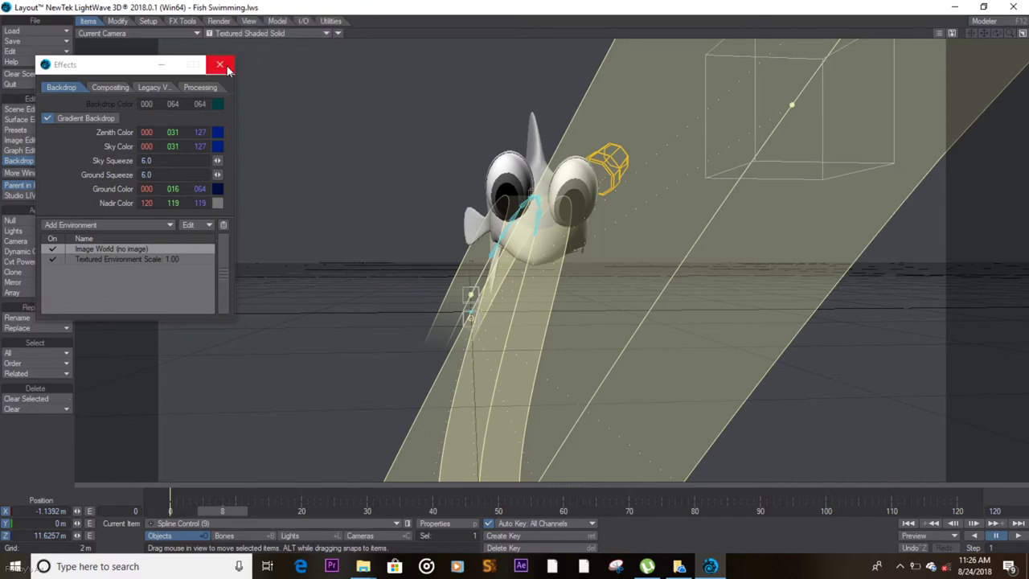
click(191, 64)
click(376, 536)
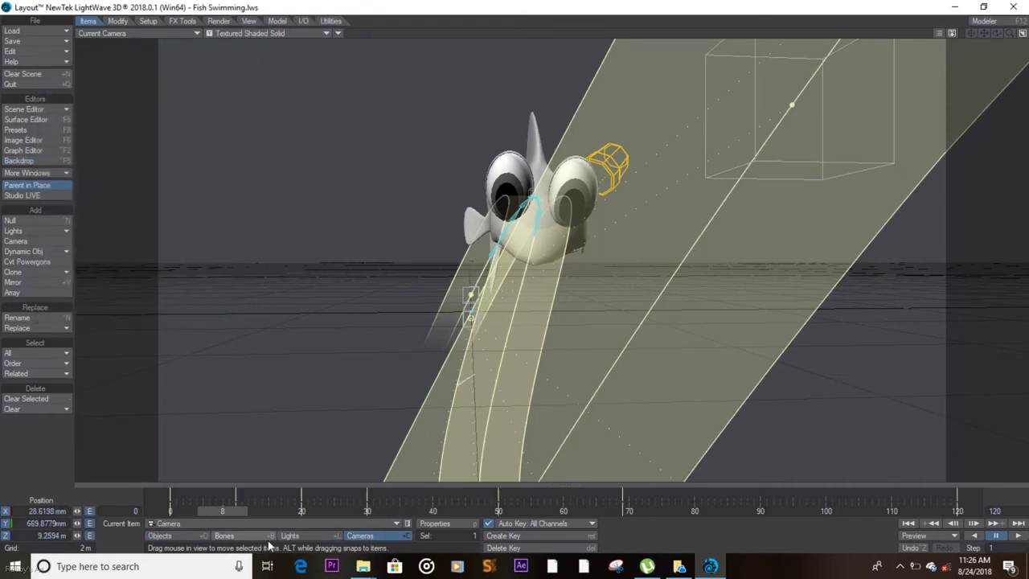
Step: Make the Fish the current item at frame 0 and review its Render properties
click(294, 536)
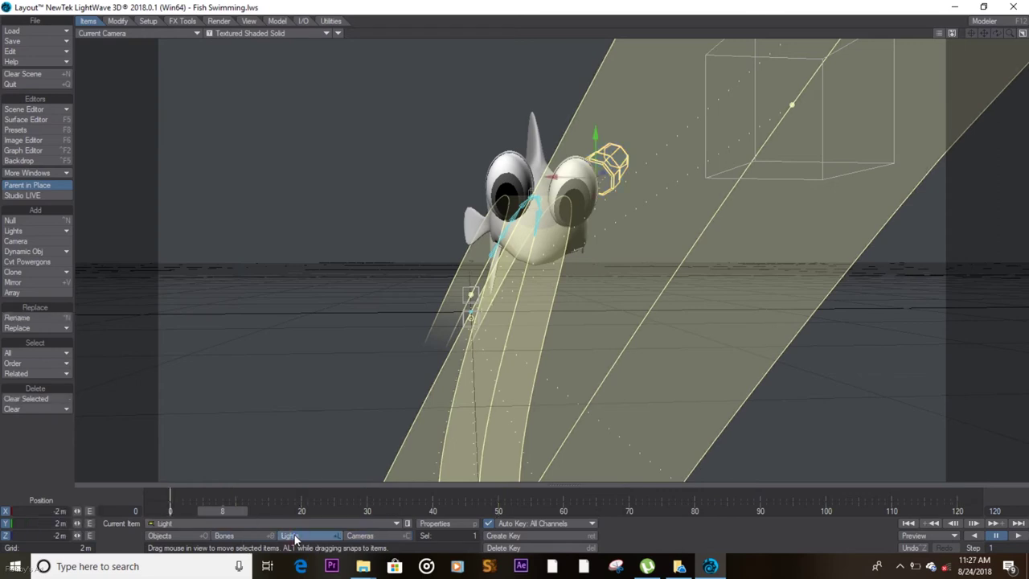
click(159, 535)
click(198, 523)
click(203, 438)
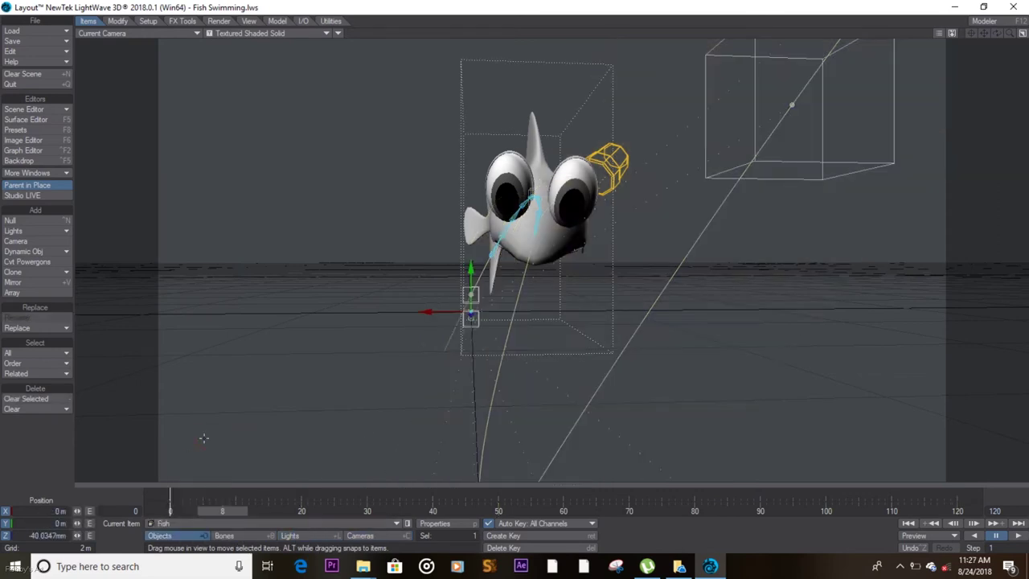
click(143, 513)
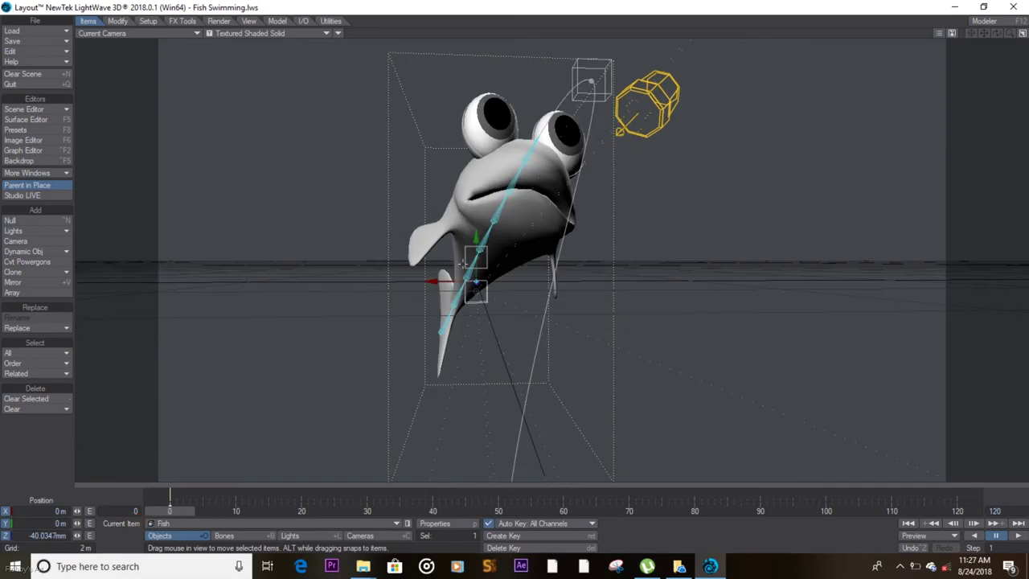
key(p)
click(471, 182)
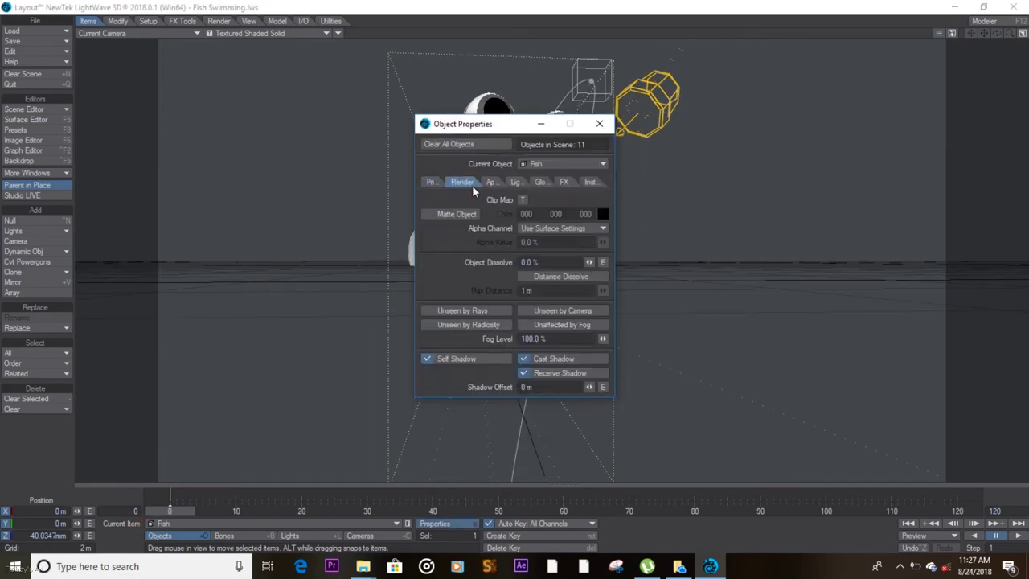
click(598, 123)
Step: Turn off Bone X-Ray in the viewport and play the swim animation
click(338, 33)
click(328, 42)
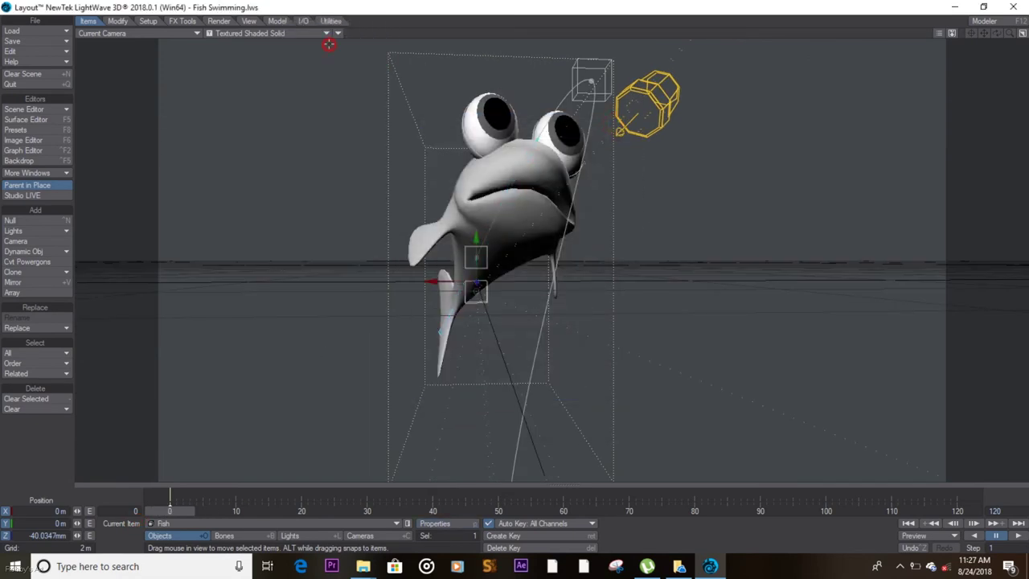
click(1017, 535)
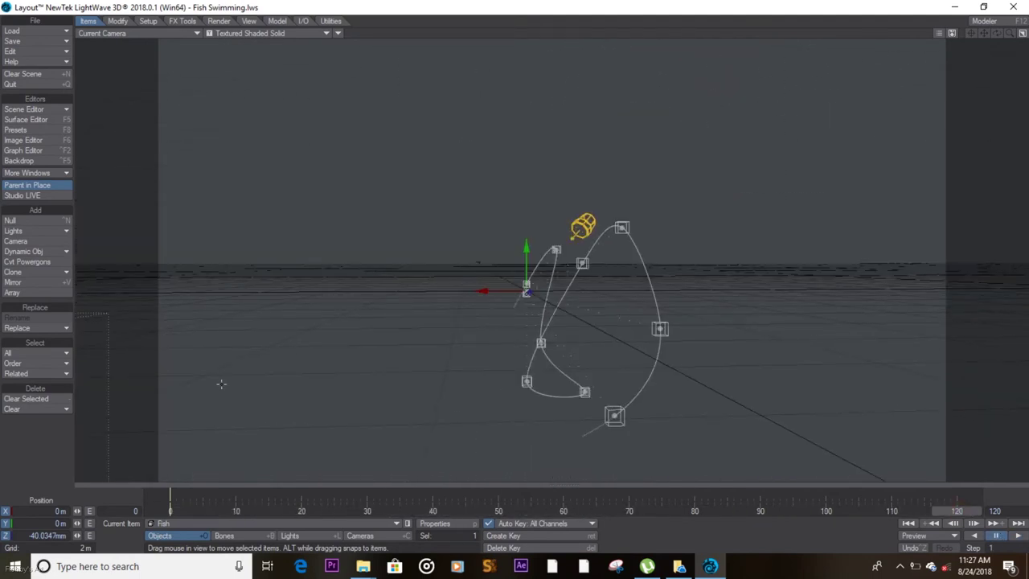
Step: Switch the viewport to Perspective and zoom out to show the fish and whole path
click(265, 33)
click(136, 33)
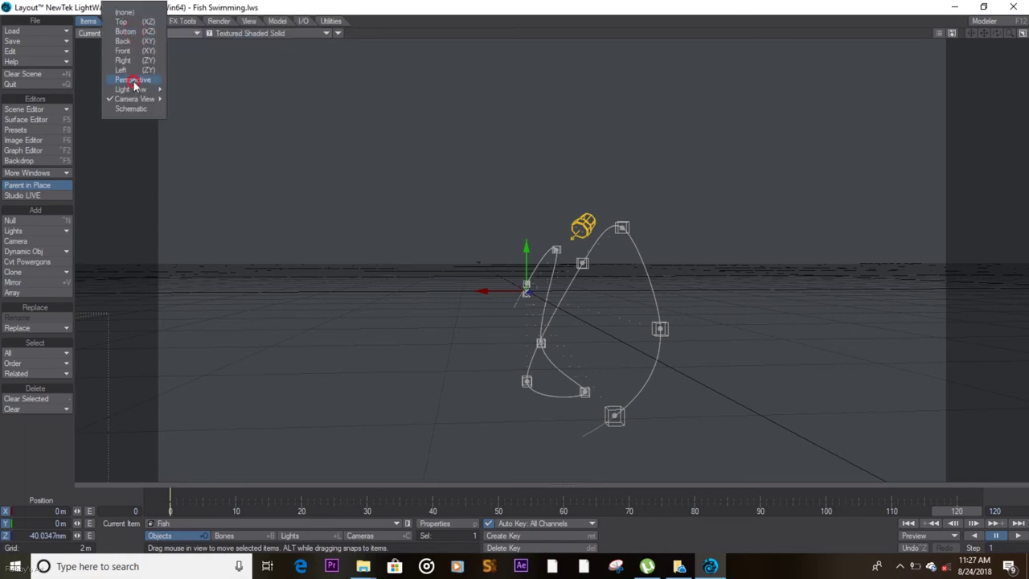
click(132, 80)
drag(1010, 33, 1010, 37)
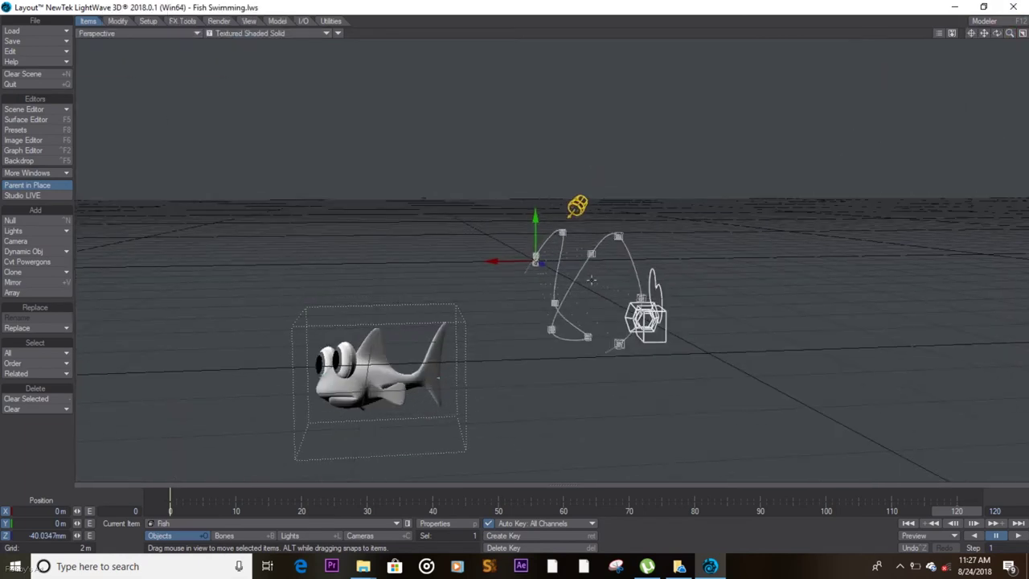
Step: Make Bone (1) the current item, then switch to Cameras selection mode
click(225, 535)
click(253, 523)
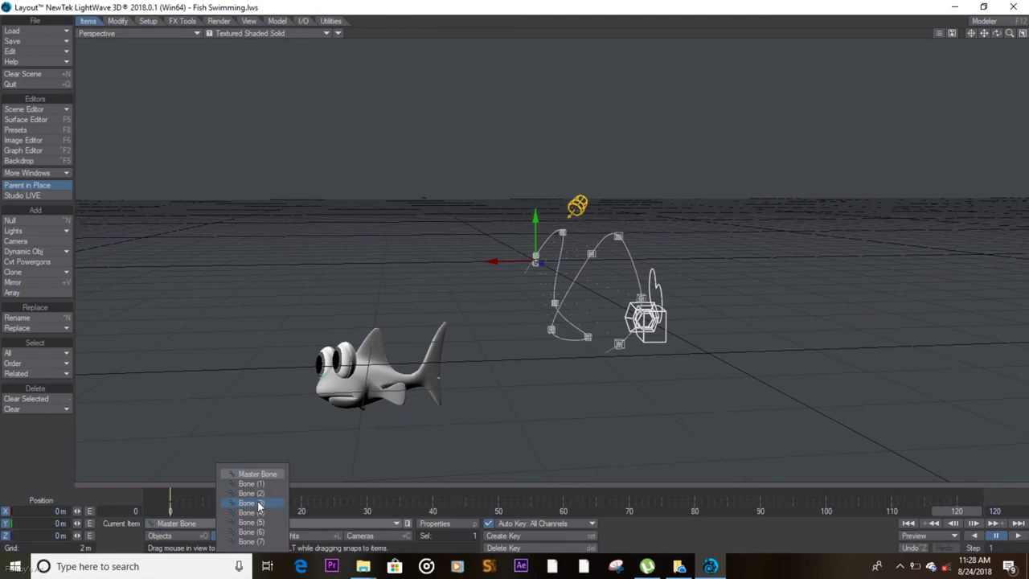
click(257, 485)
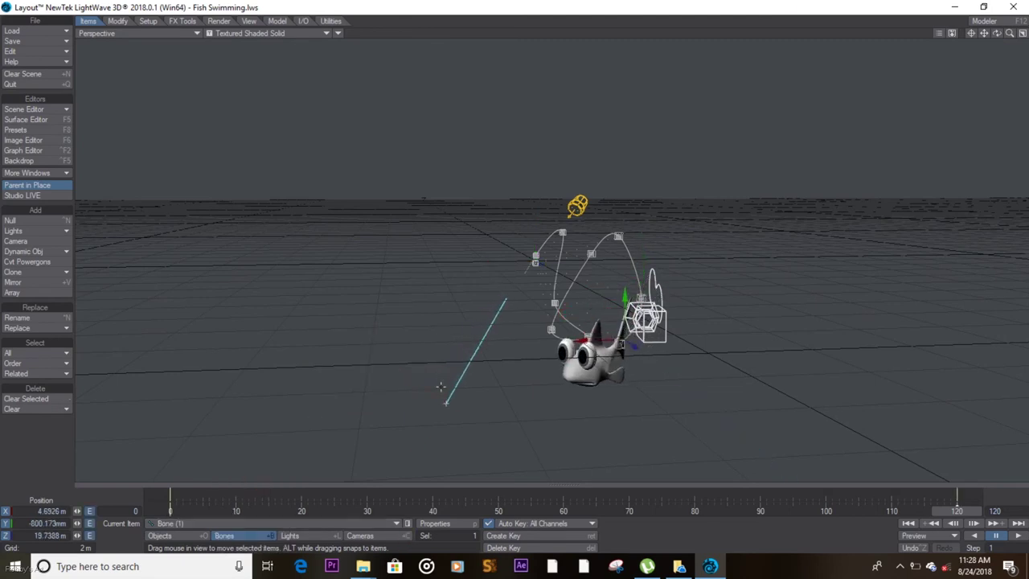
key(shift+c)
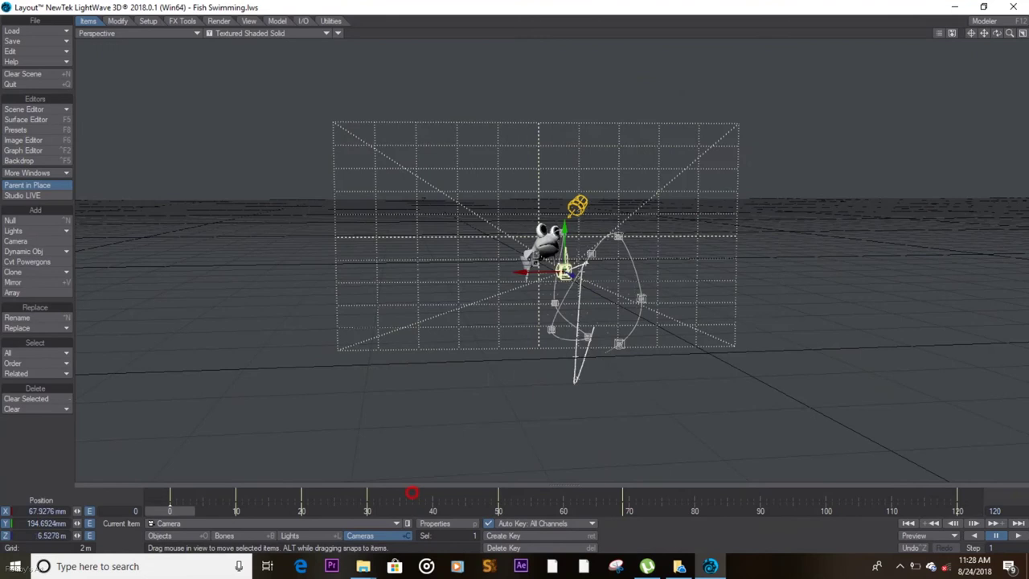
Step: Set the viewport back to Current Camera and play the animation
click(281, 33)
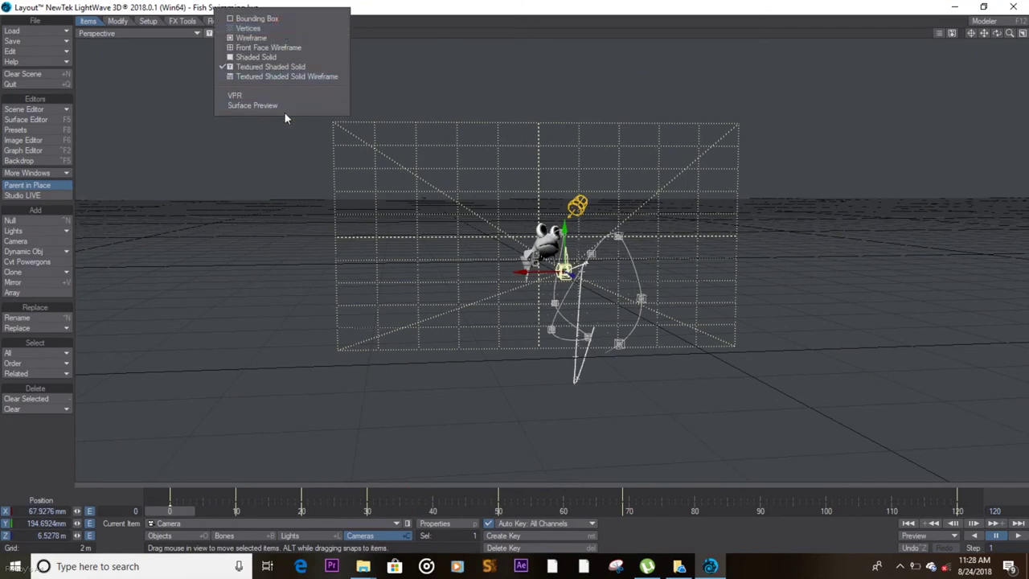
click(163, 36)
click(166, 98)
text(130)
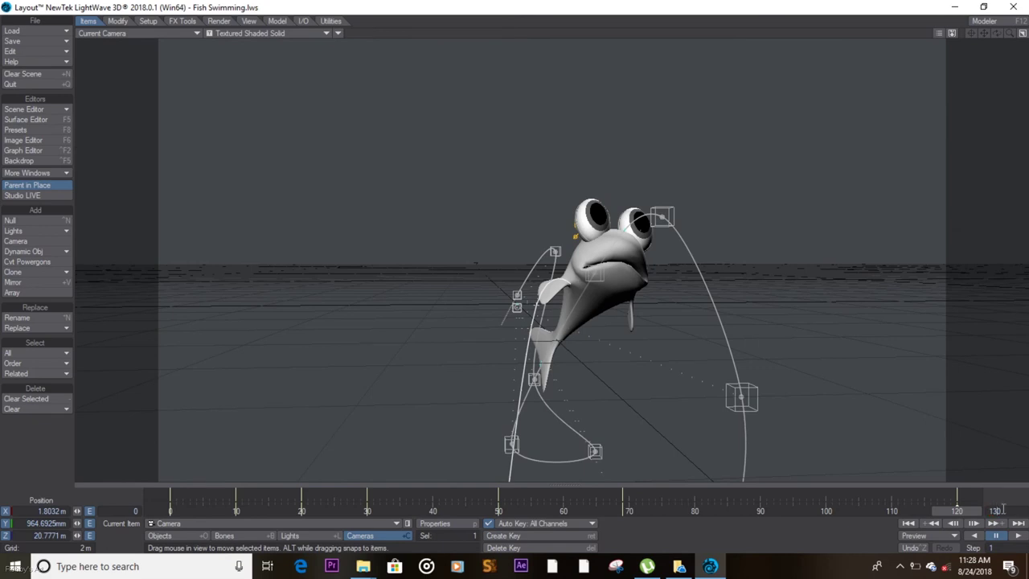
click(1018, 536)
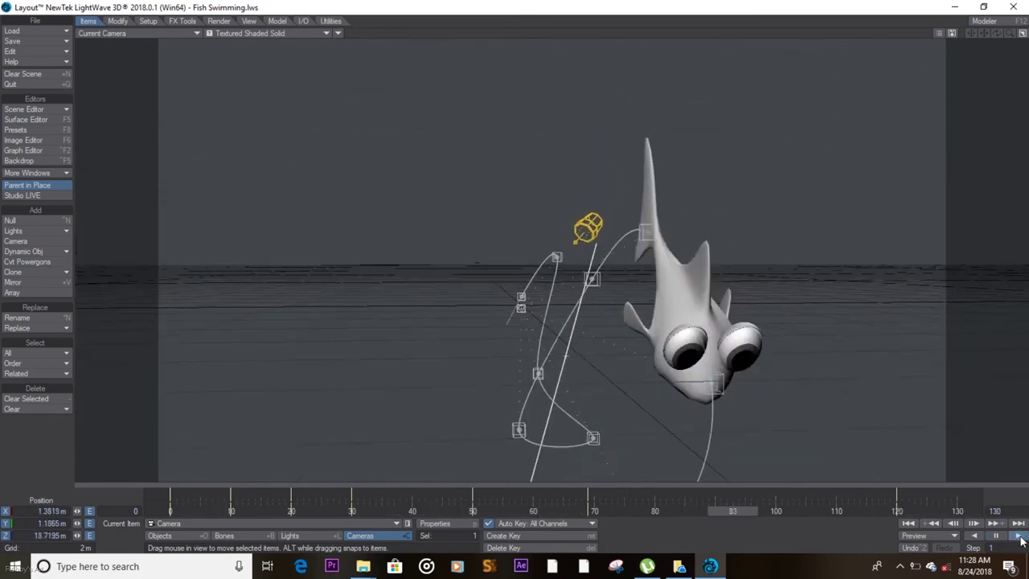
Step: Scrub the timeline to frames 120 and 129 and select Bone (1) on the path
click(900, 510)
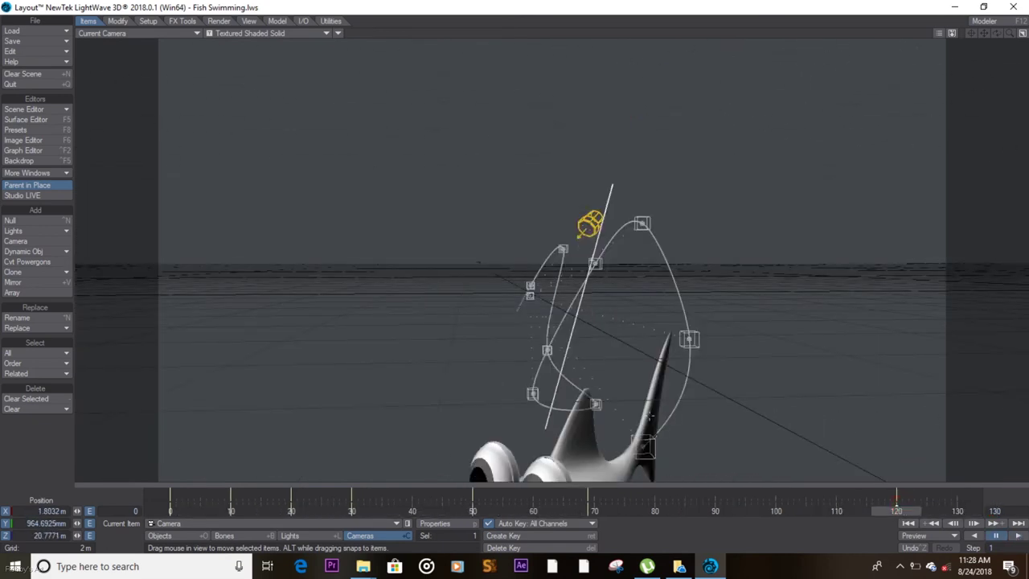
click(932, 523)
click(904, 501)
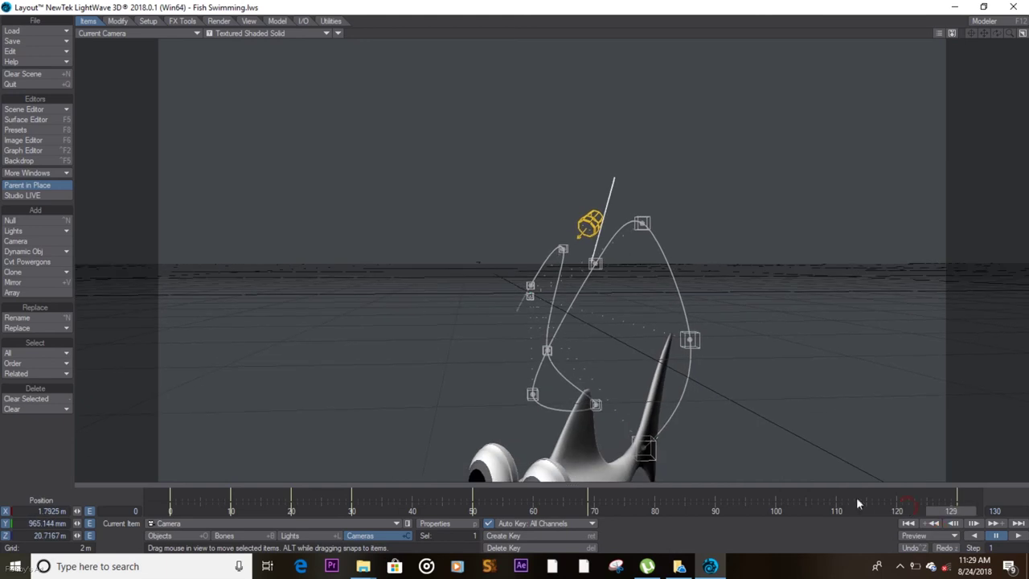
click(337, 33)
click(654, 440)
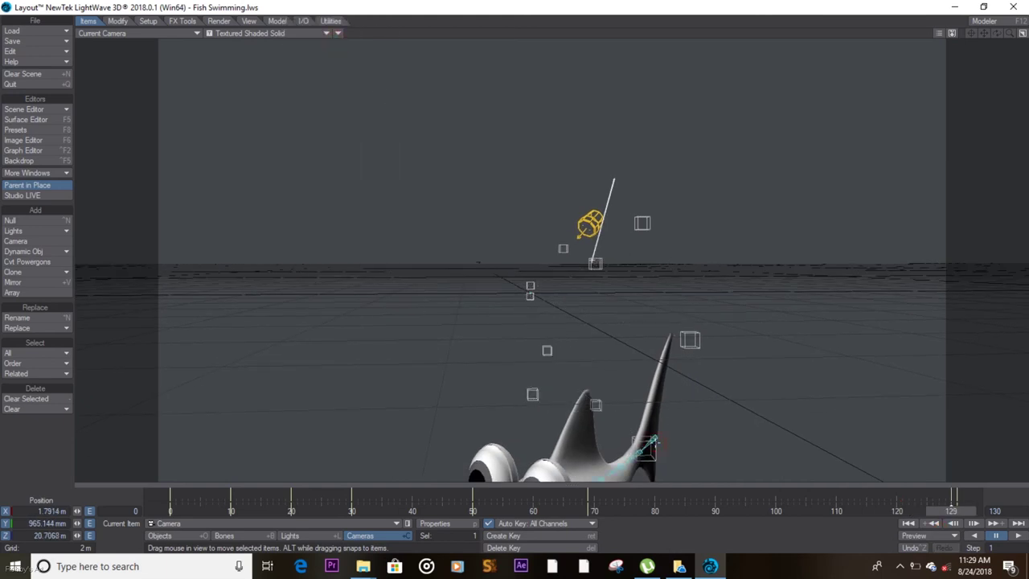
click(656, 441)
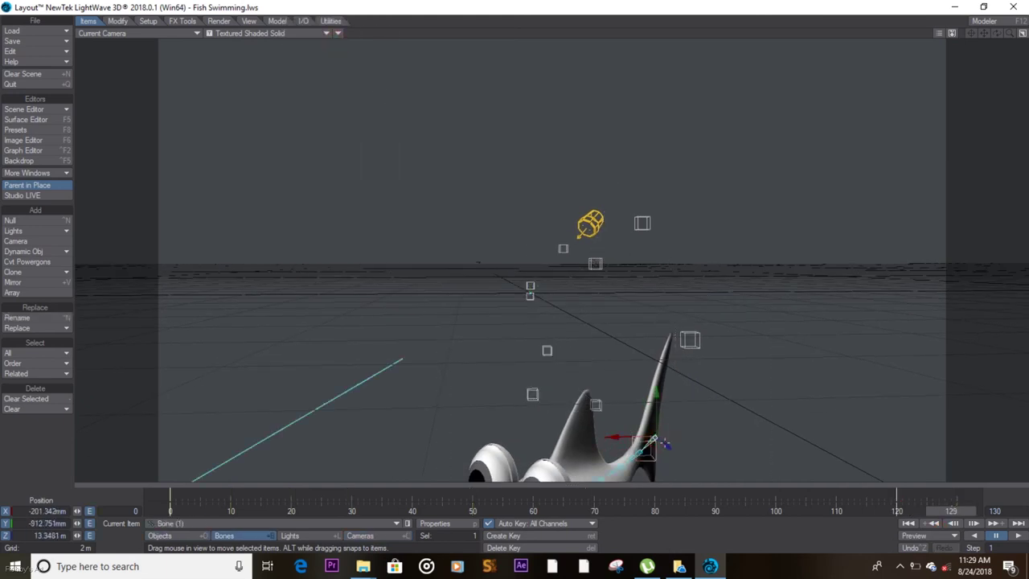
Step: At frame 120, drag Bone (1) further along depth and show the fish mesh shaded again
click(898, 512)
drag(657, 458, 735, 458)
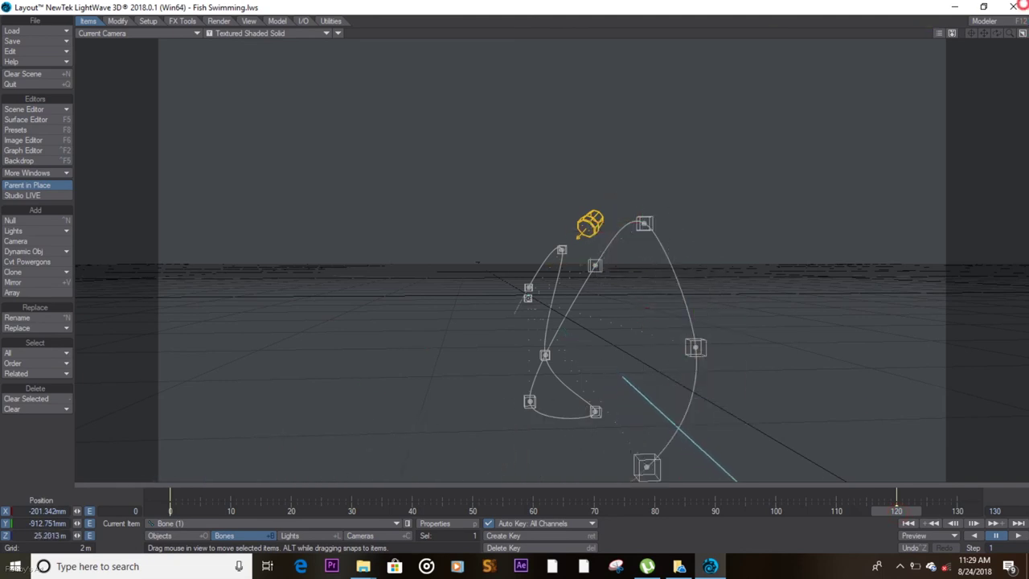
click(899, 510)
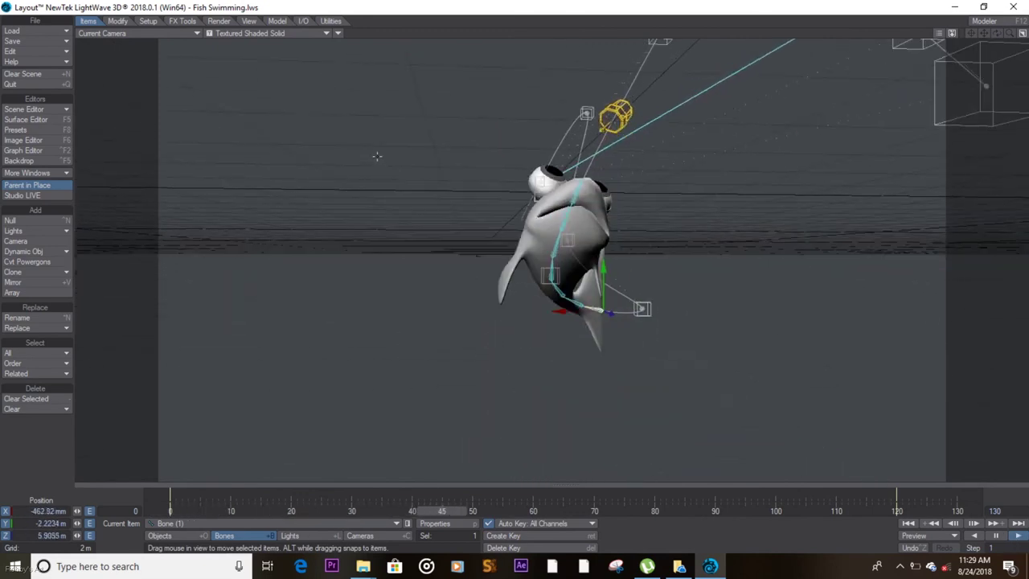
click(336, 33)
click(331, 39)
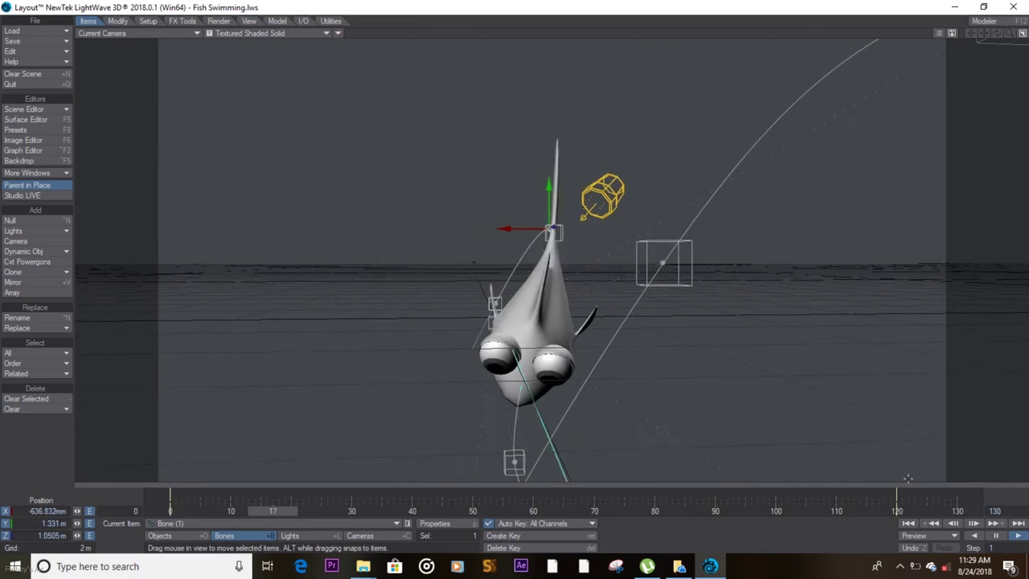